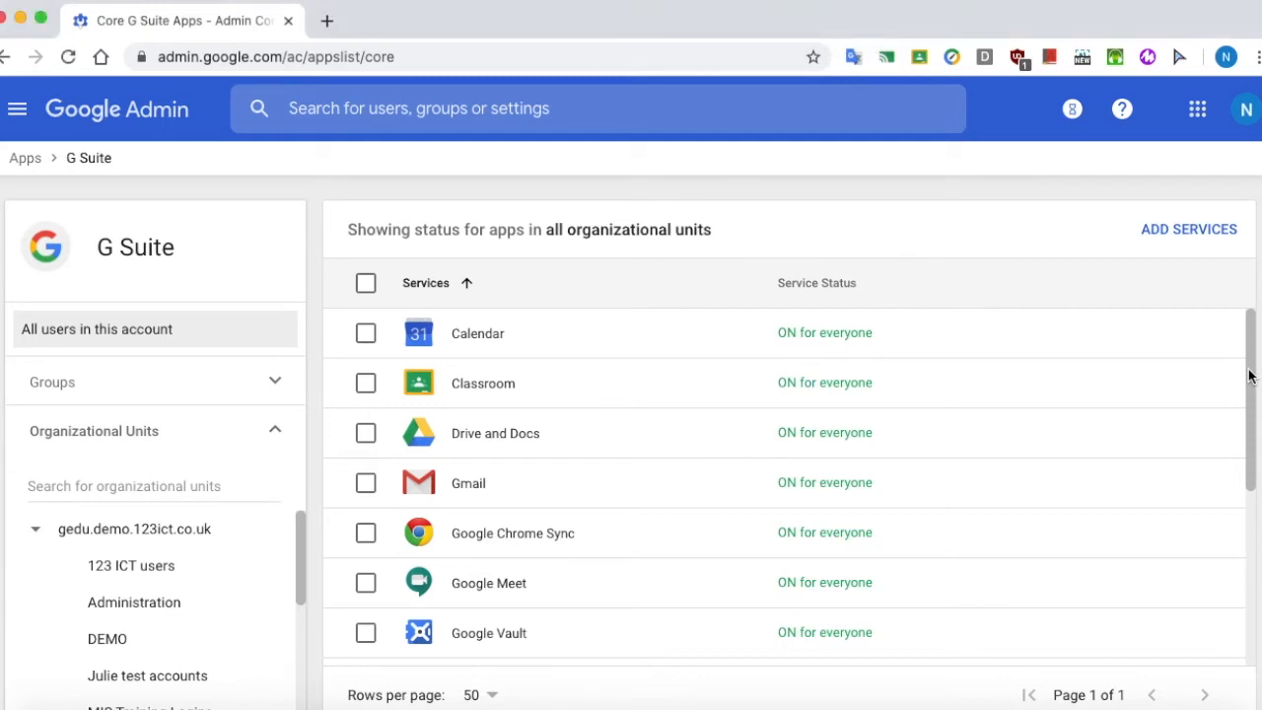
# - Find Jamboard Service in the G Suite services list and open its options
pyautogui.moveTo(1248, 380); pyautogui.dragTo(1248, 552)
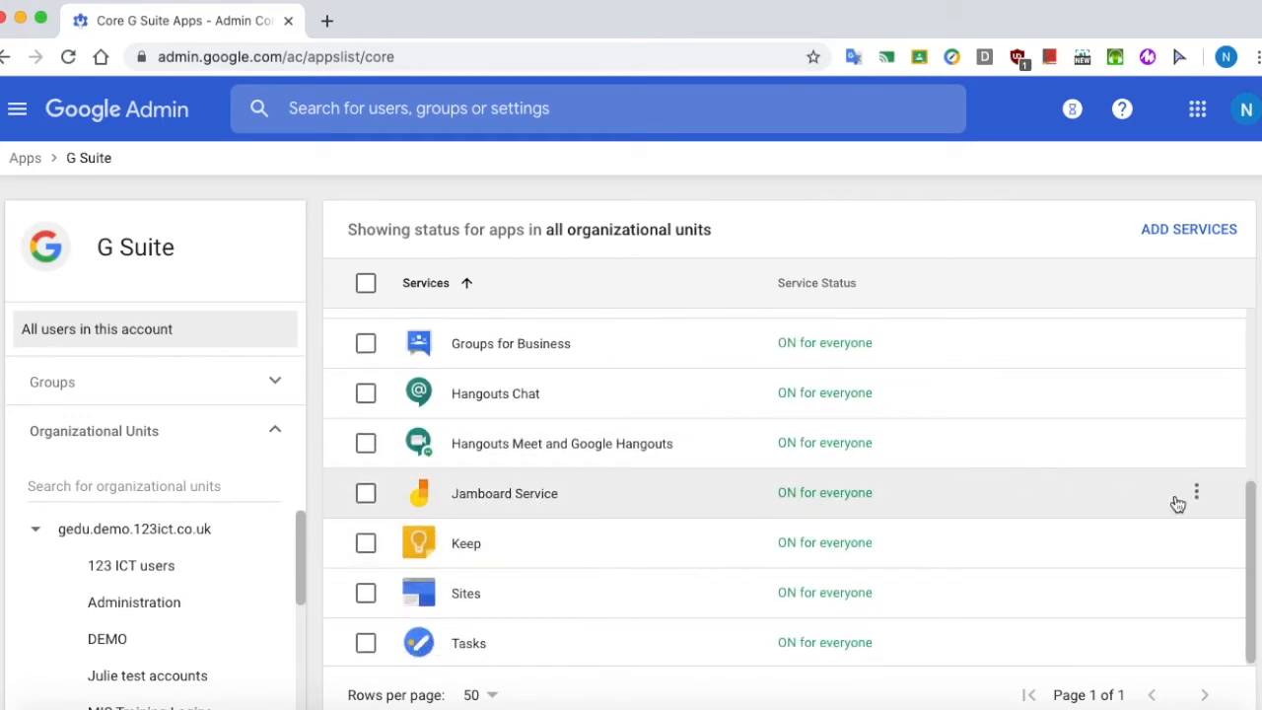
pyautogui.click(1196, 491)
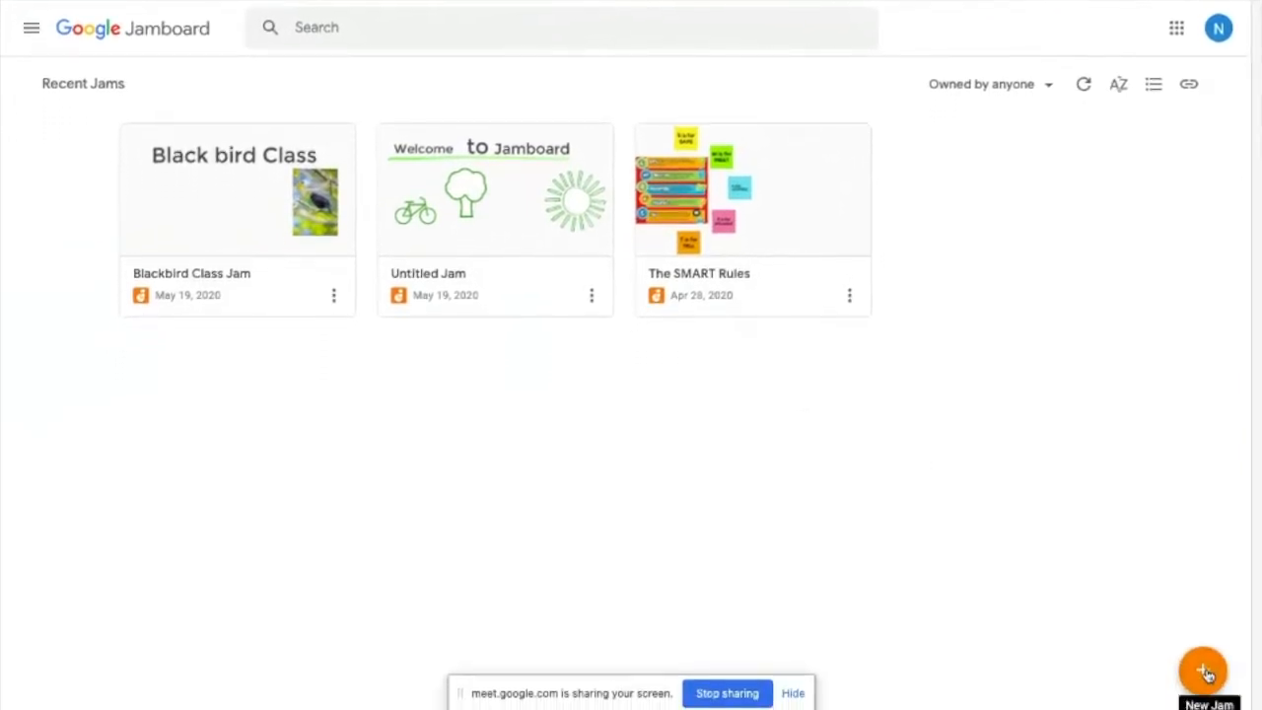
# - Create a new Jam and hide the screen-sharing notice
pyautogui.click(1204, 671)
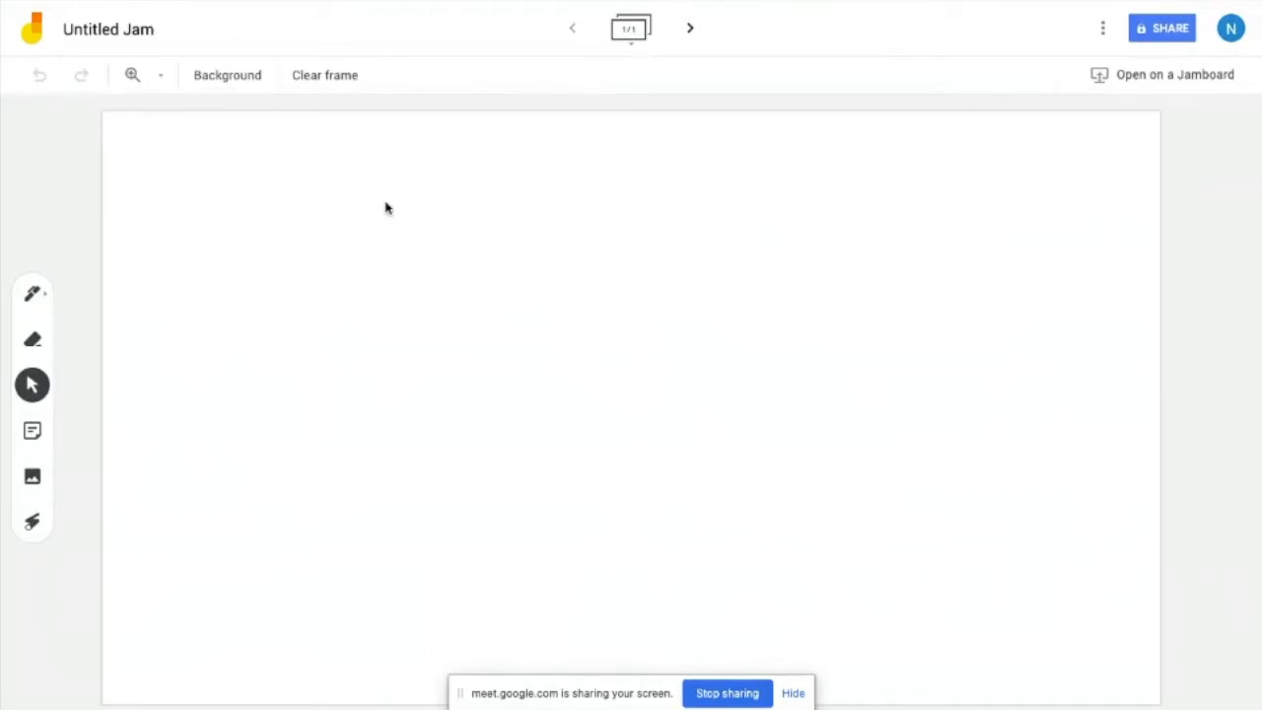
pyautogui.click(798, 695)
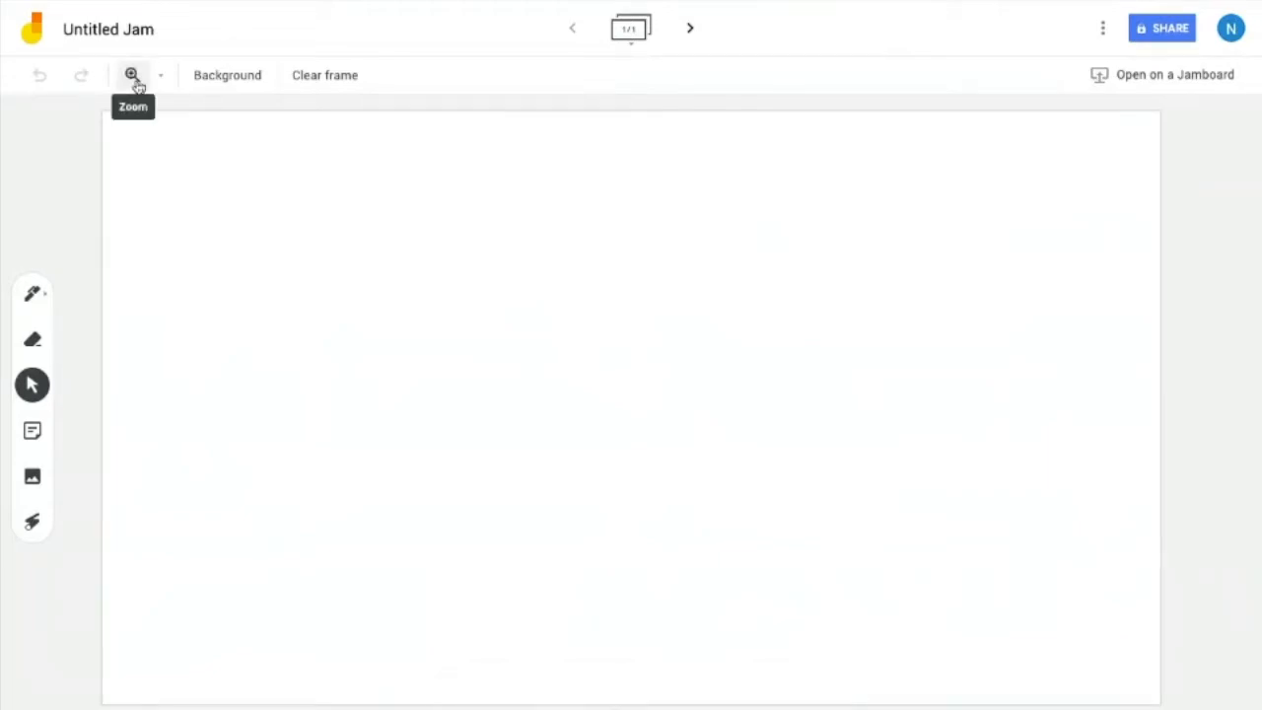
# - Try the lined background on the frame and restore the plain white background
pyautogui.click(212, 87)
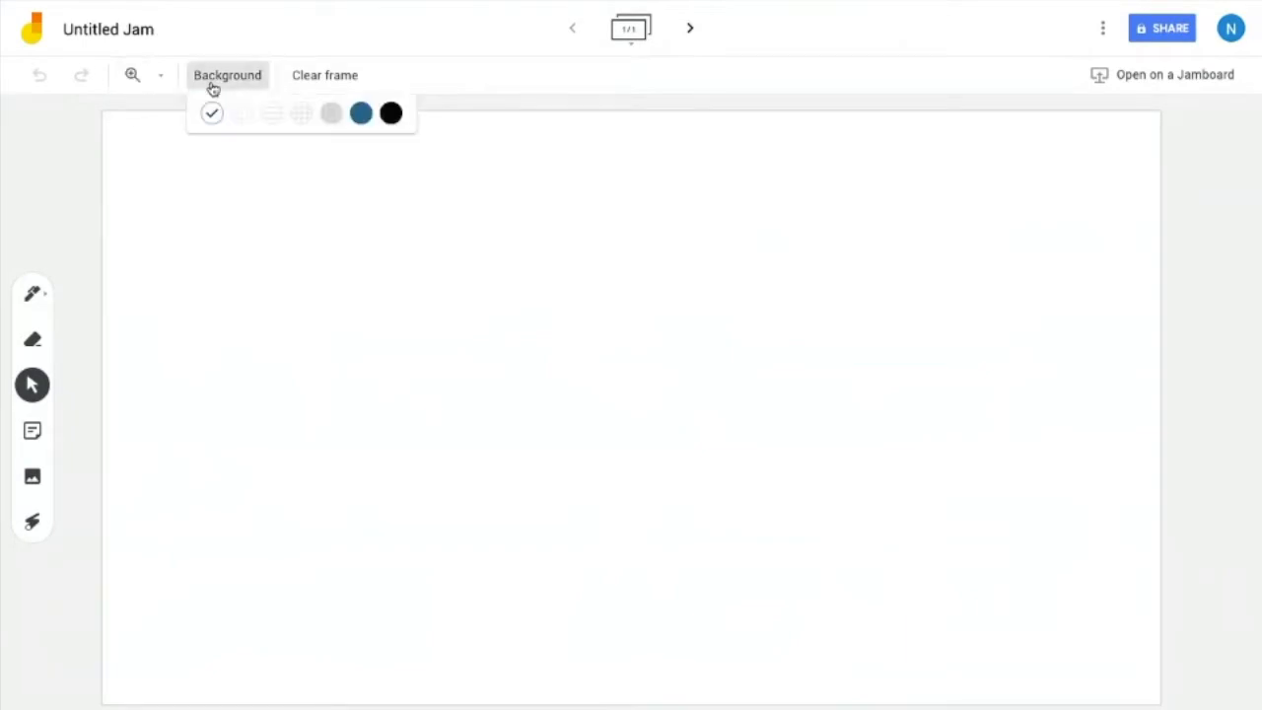
pyautogui.click(268, 119)
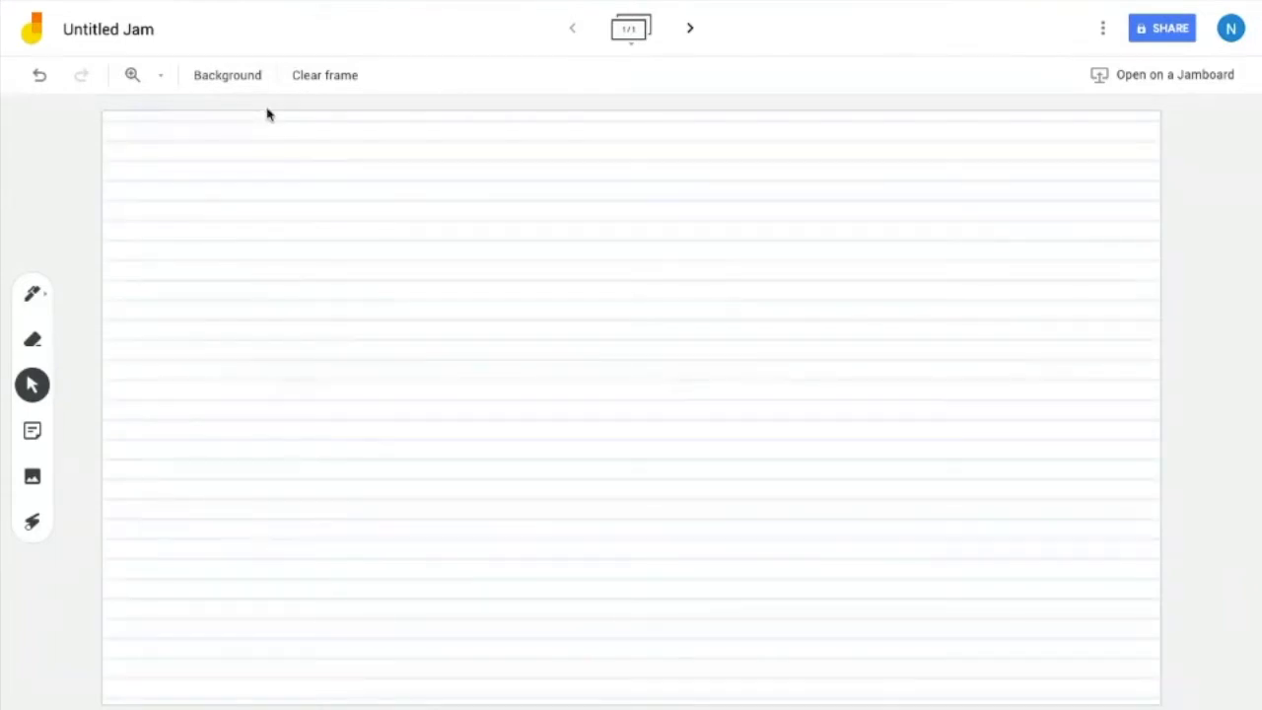
pyautogui.click(261, 79)
pyautogui.click(215, 115)
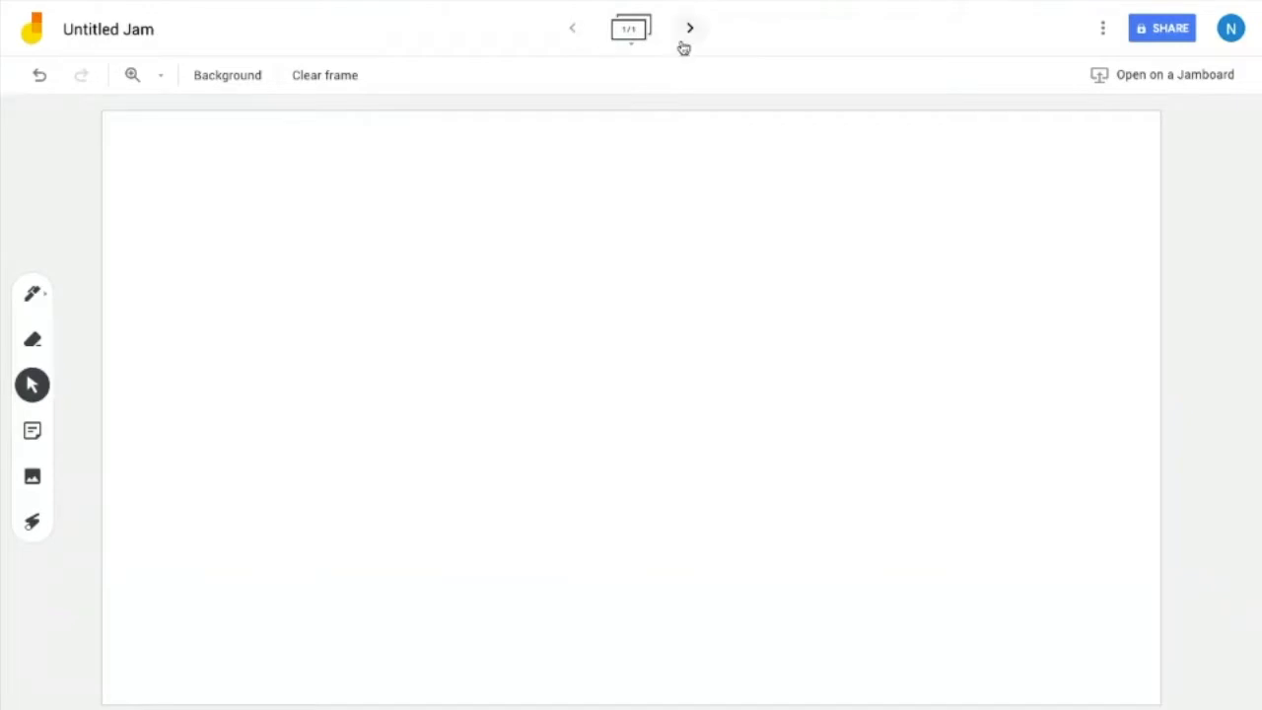
# - Look at the Jam's frame overview and return to the first frame
pyautogui.click(620, 35)
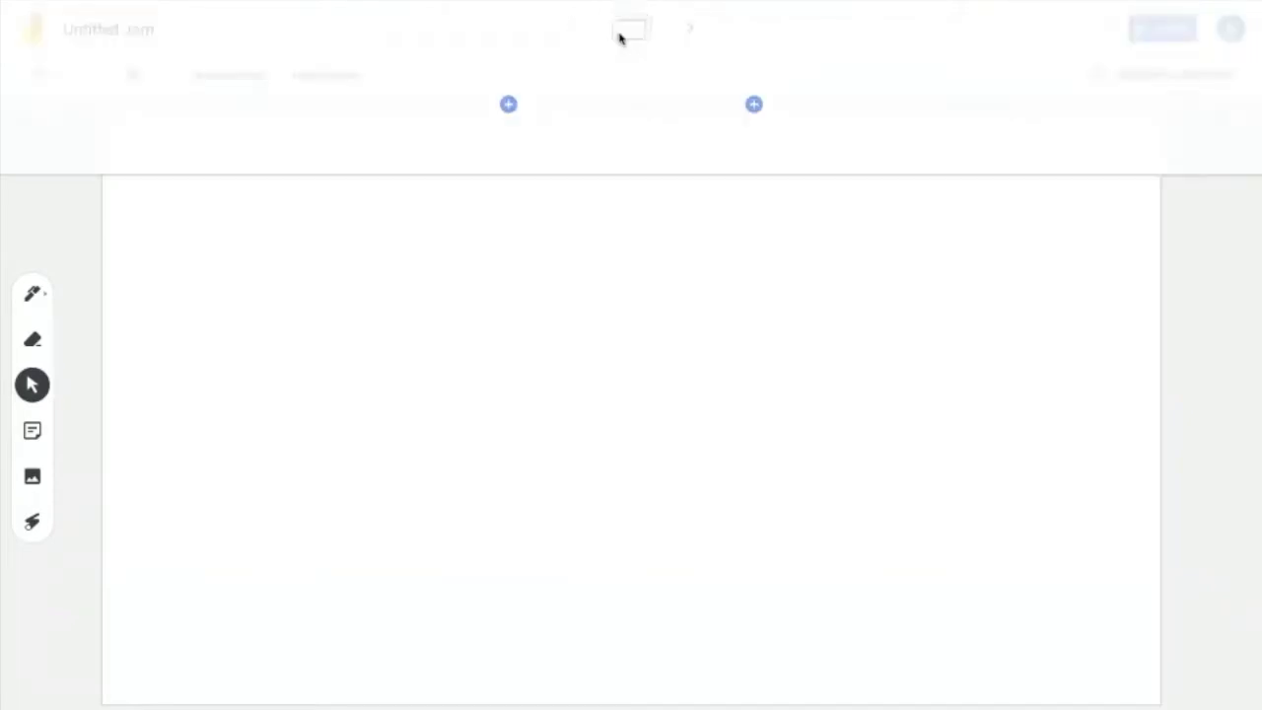
pyautogui.click(633, 188)
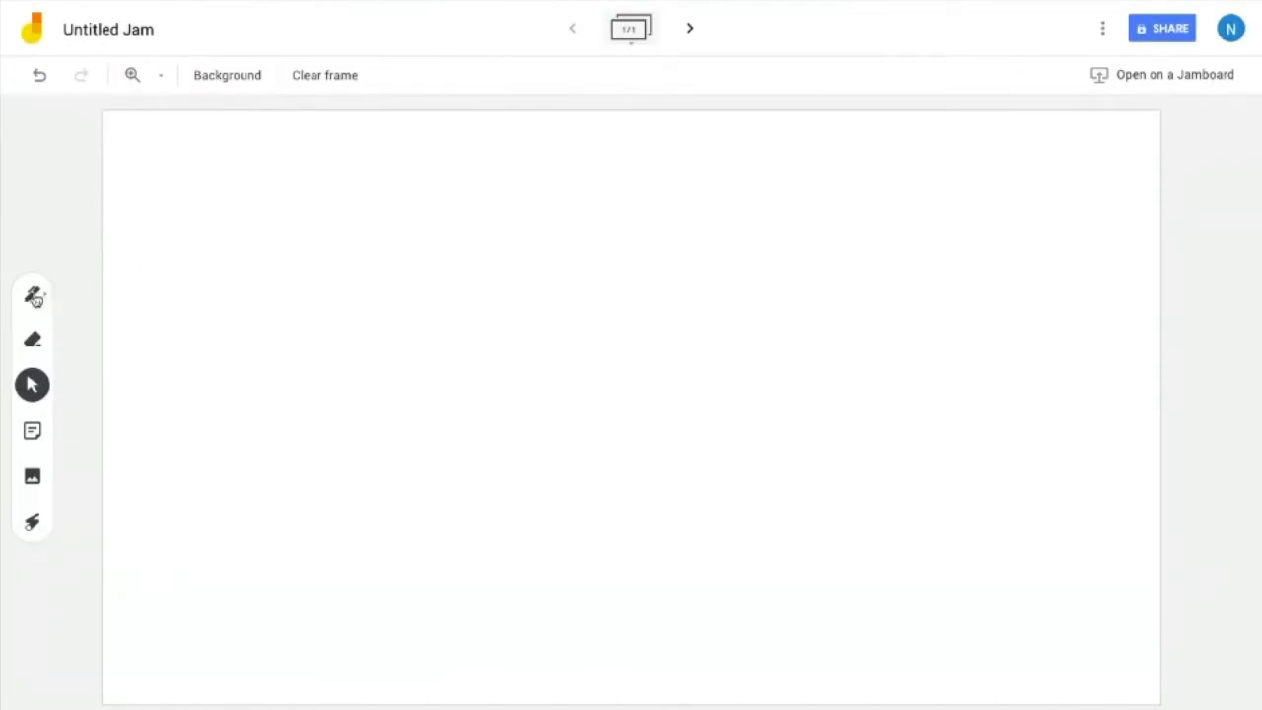
# - Draw a looping black line across the upper part of the frame with the Pen
pyautogui.click(35, 297)
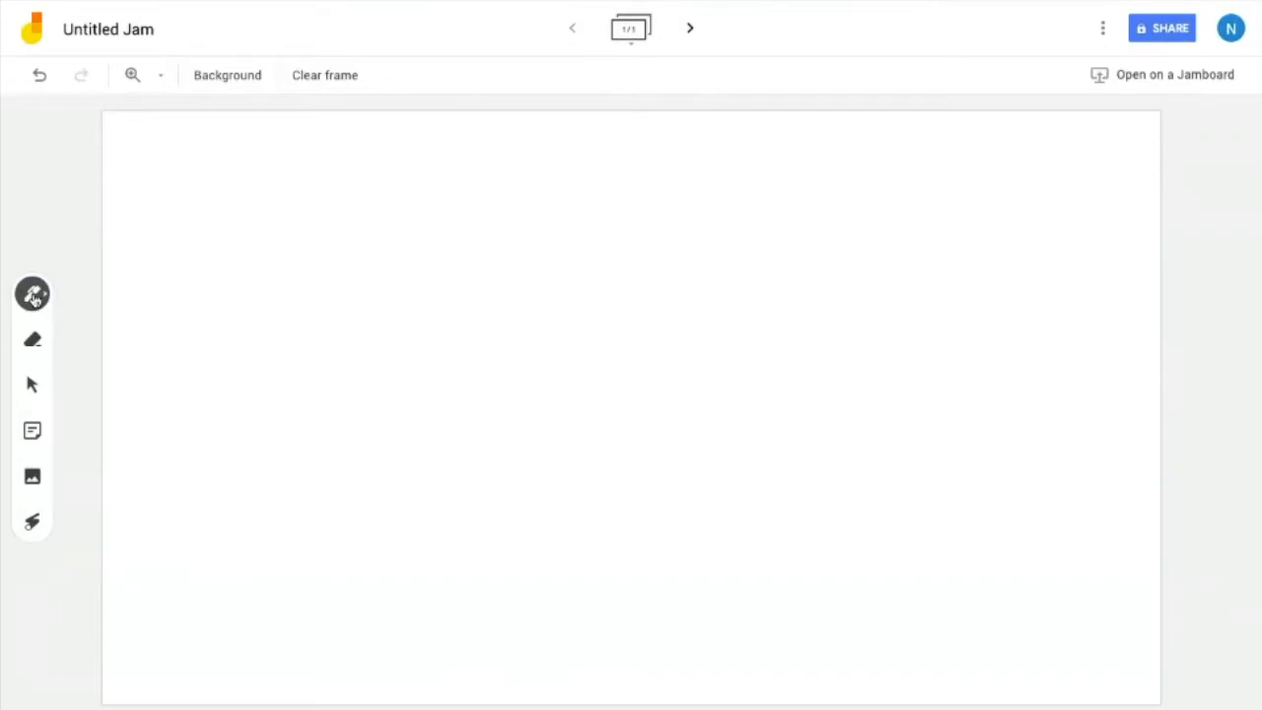
pyautogui.click(34, 297)
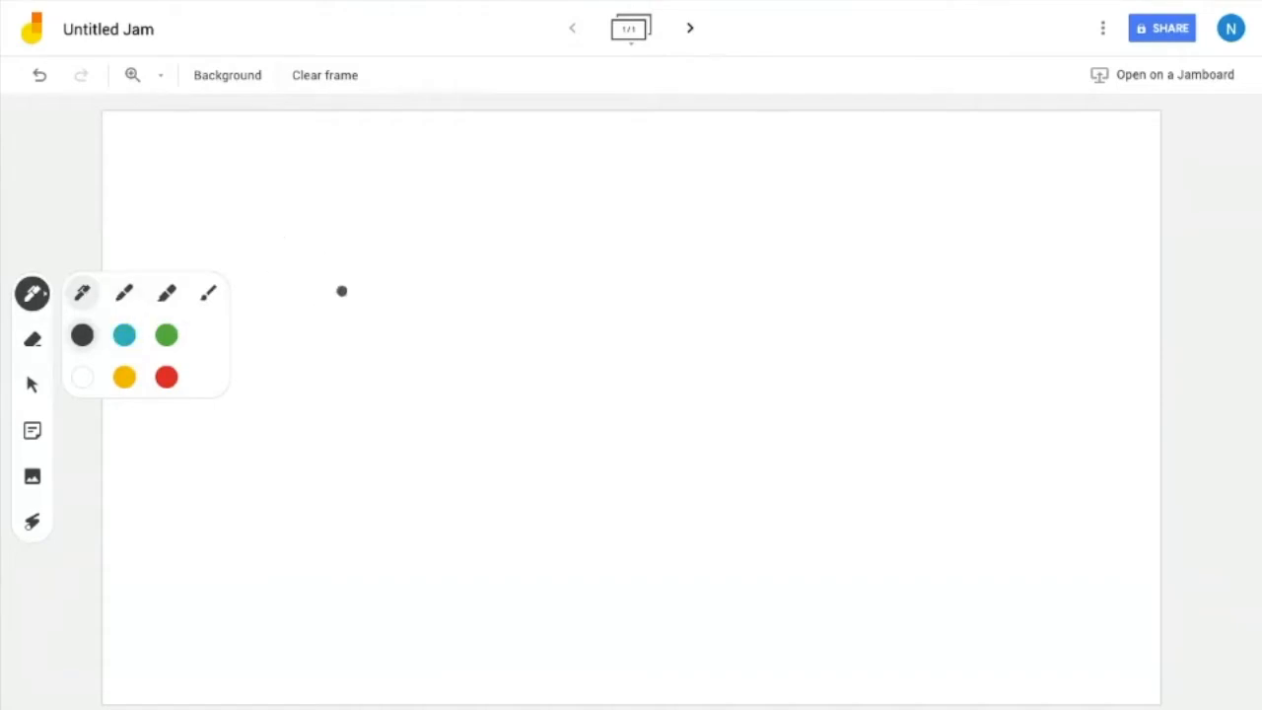
pyautogui.moveTo(331, 315)
pyautogui.mouseDown()
pyautogui.moveTo(341, 259)
pyautogui.moveTo(628, 276)
pyautogui.moveTo(751, 316)
pyautogui.mouseUp()
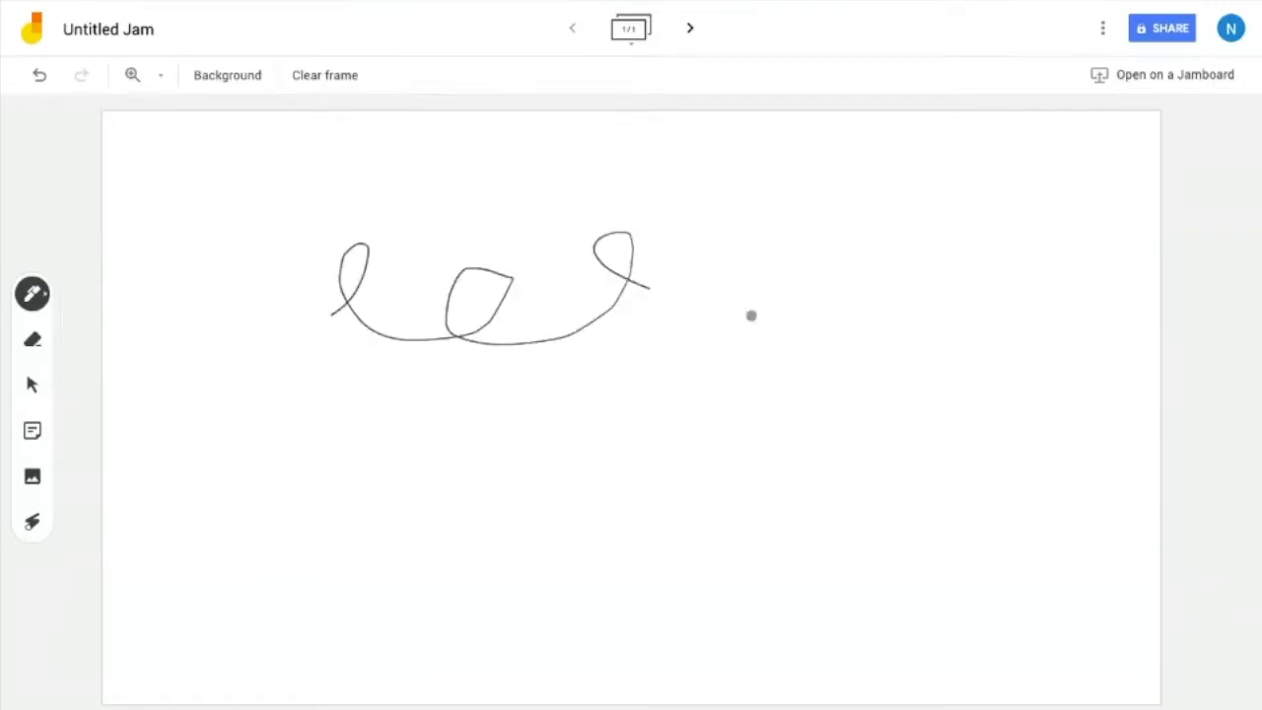
# - Draw a black zigzag with the Marker, overlapping the start of the looping line
pyautogui.click(37, 303)
pyautogui.click(125, 297)
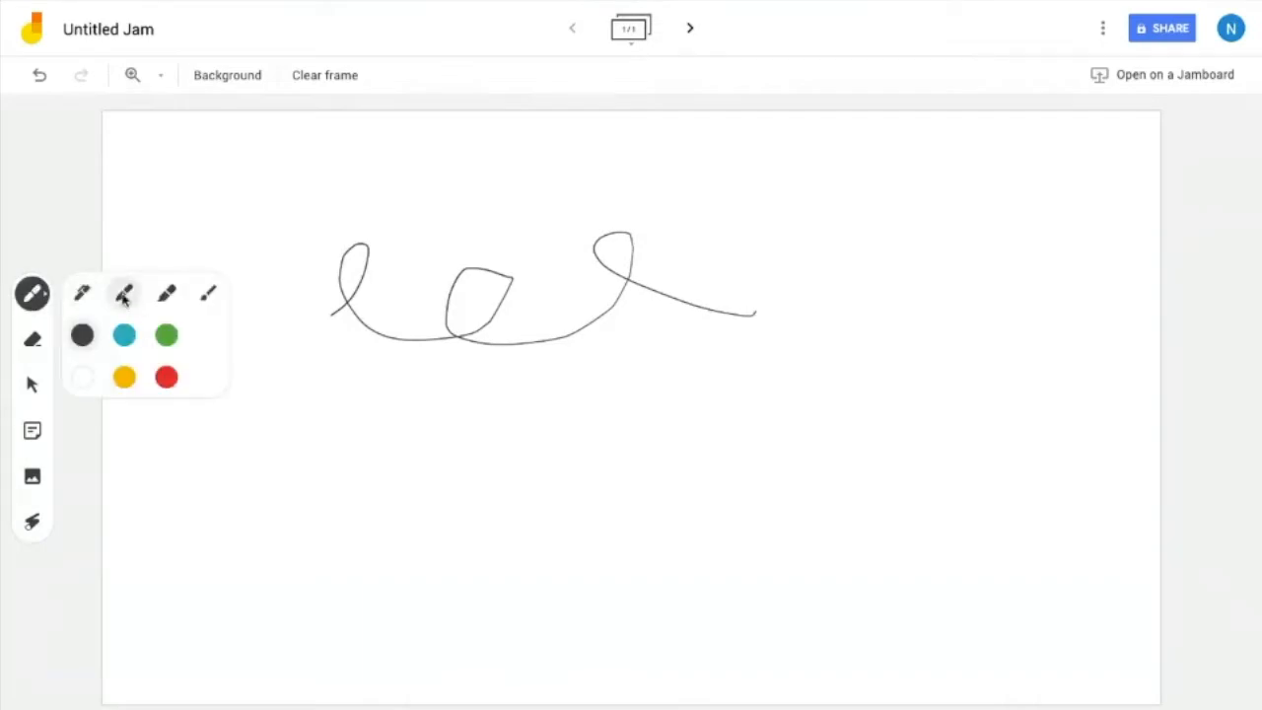
pyautogui.click(233, 247)
pyautogui.moveTo(243, 242); pyautogui.dragTo(277, 225)
pyautogui.moveTo(368, 187)
pyautogui.mouseDown()
pyautogui.moveTo(397, 248)
pyautogui.moveTo(457, 285)
pyautogui.mouseUp()
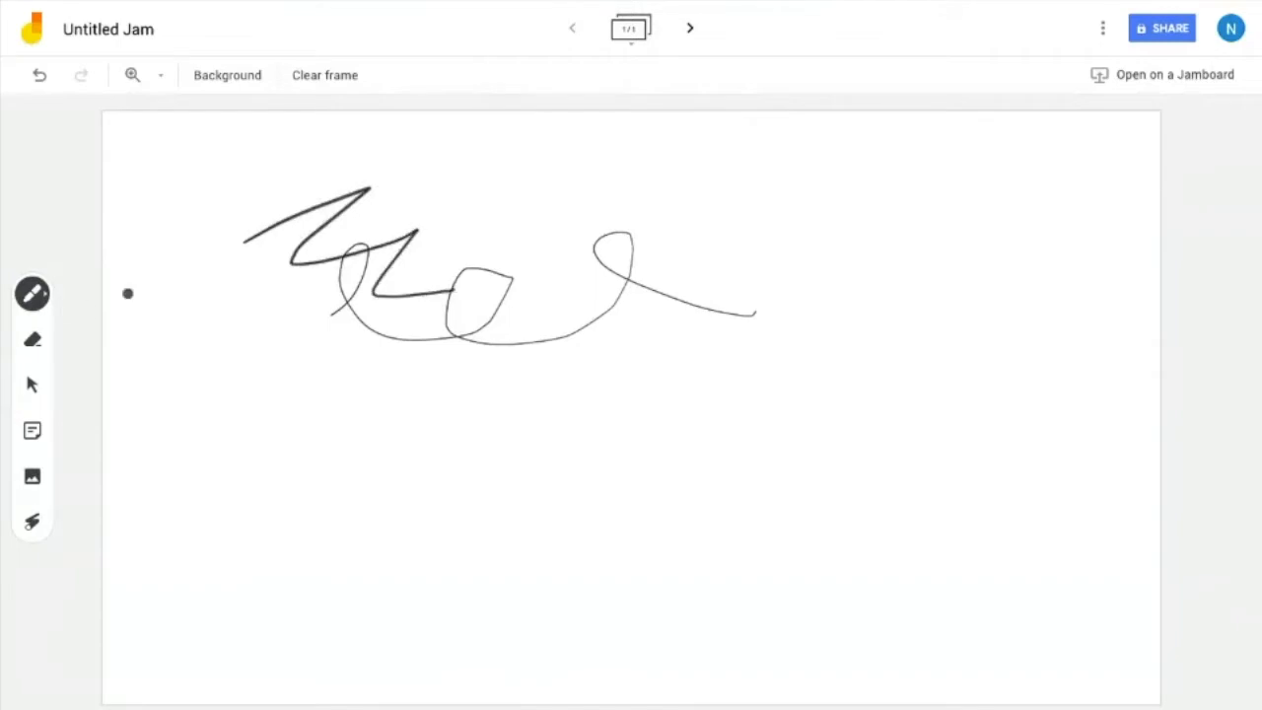
# - Draw a yellow zigzag with the Highlighter over the end of the looping line
pyautogui.click(36, 304)
pyautogui.click(167, 292)
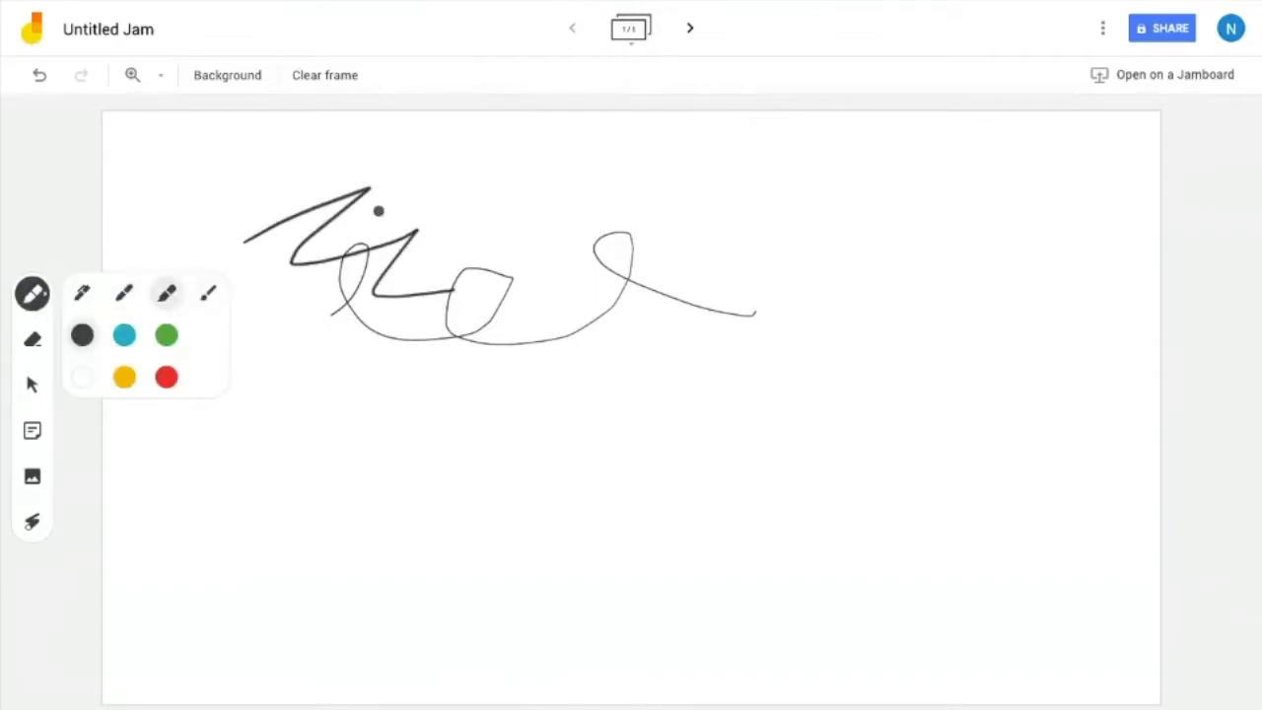
pyautogui.click(124, 376)
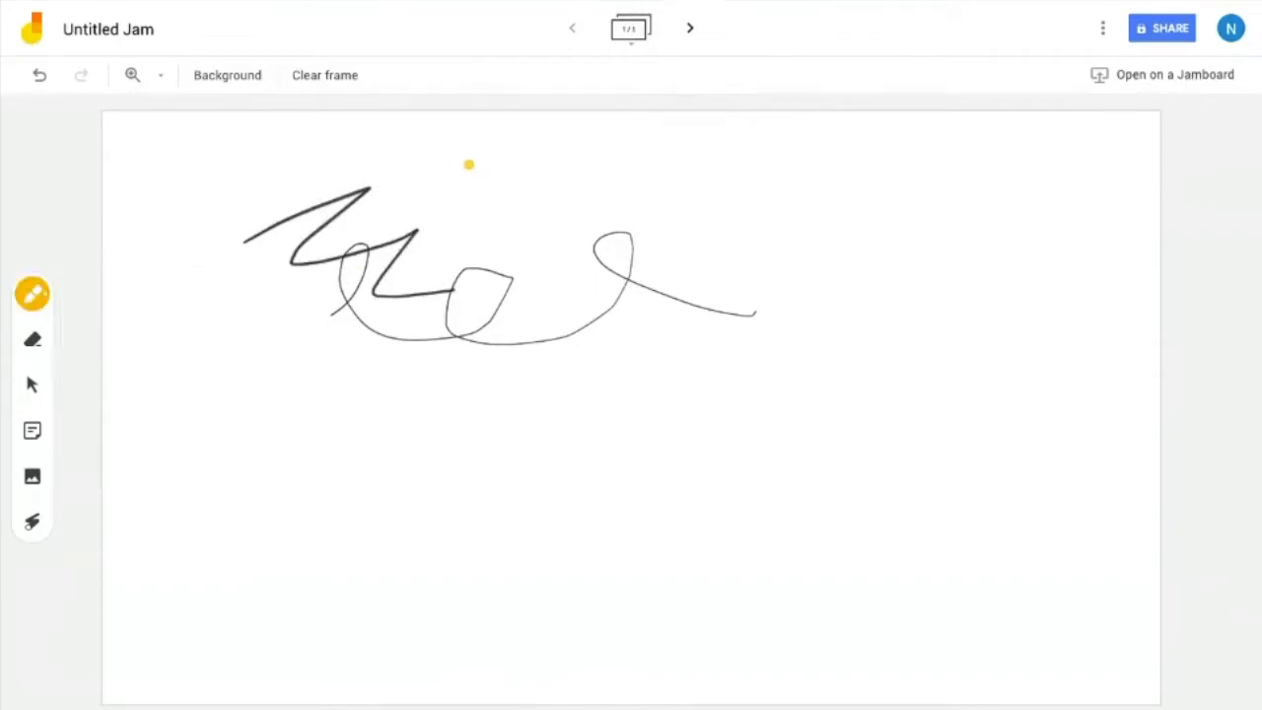
pyautogui.moveTo(458, 176); pyautogui.dragTo(573, 154)
pyautogui.moveTo(526, 207)
pyautogui.mouseDown()
pyautogui.moveTo(674, 294)
pyautogui.moveTo(597, 255)
pyautogui.moveTo(625, 237)
pyautogui.moveTo(646, 275)
pyautogui.moveTo(636, 296)
pyautogui.moveTo(548, 341)
pyautogui.mouseUp()
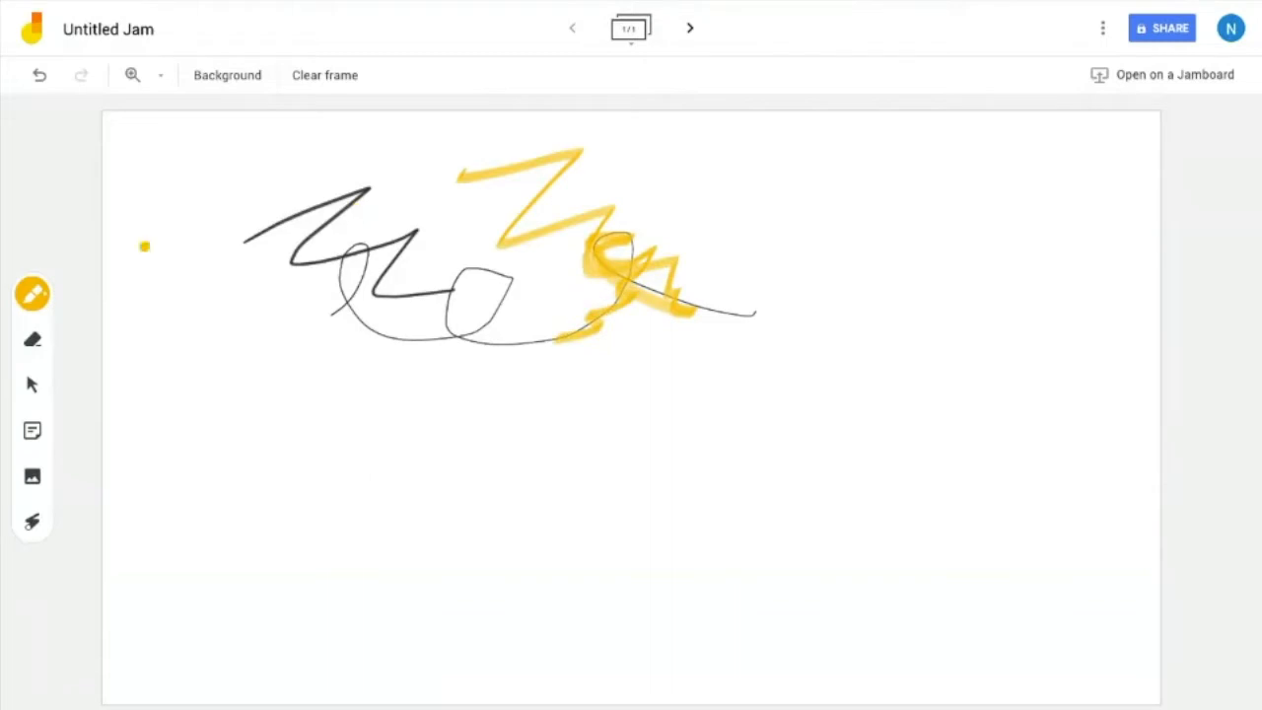
# - Paint a wide green zigzag with the Brush over the black lines, and clear the frame
pyautogui.click(35, 298)
pyautogui.click(211, 295)
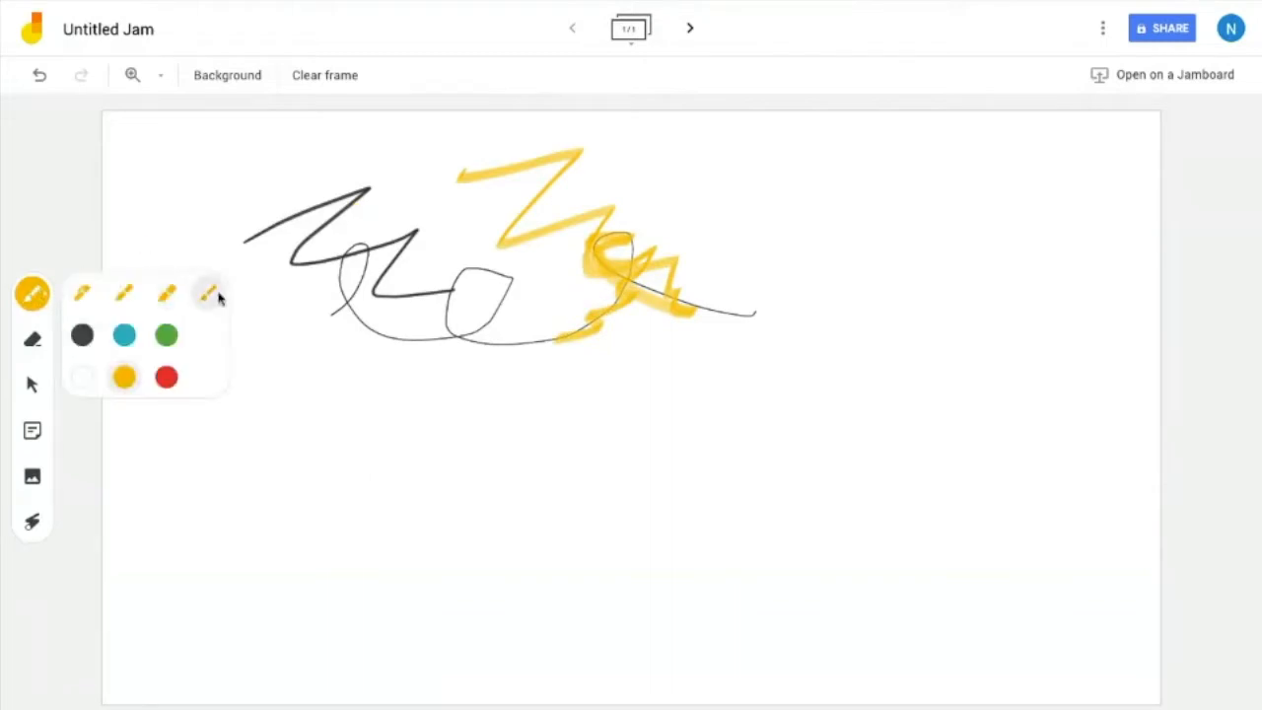
pyautogui.click(166, 336)
pyautogui.moveTo(197, 153)
pyautogui.mouseDown()
pyautogui.moveTo(331, 182)
pyautogui.moveTo(315, 296)
pyautogui.moveTo(390, 267)
pyautogui.moveTo(416, 350)
pyautogui.moveTo(392, 385)
pyautogui.moveTo(335, 355)
pyautogui.moveTo(368, 364)
pyautogui.moveTo(307, 381)
pyautogui.mouseUp()
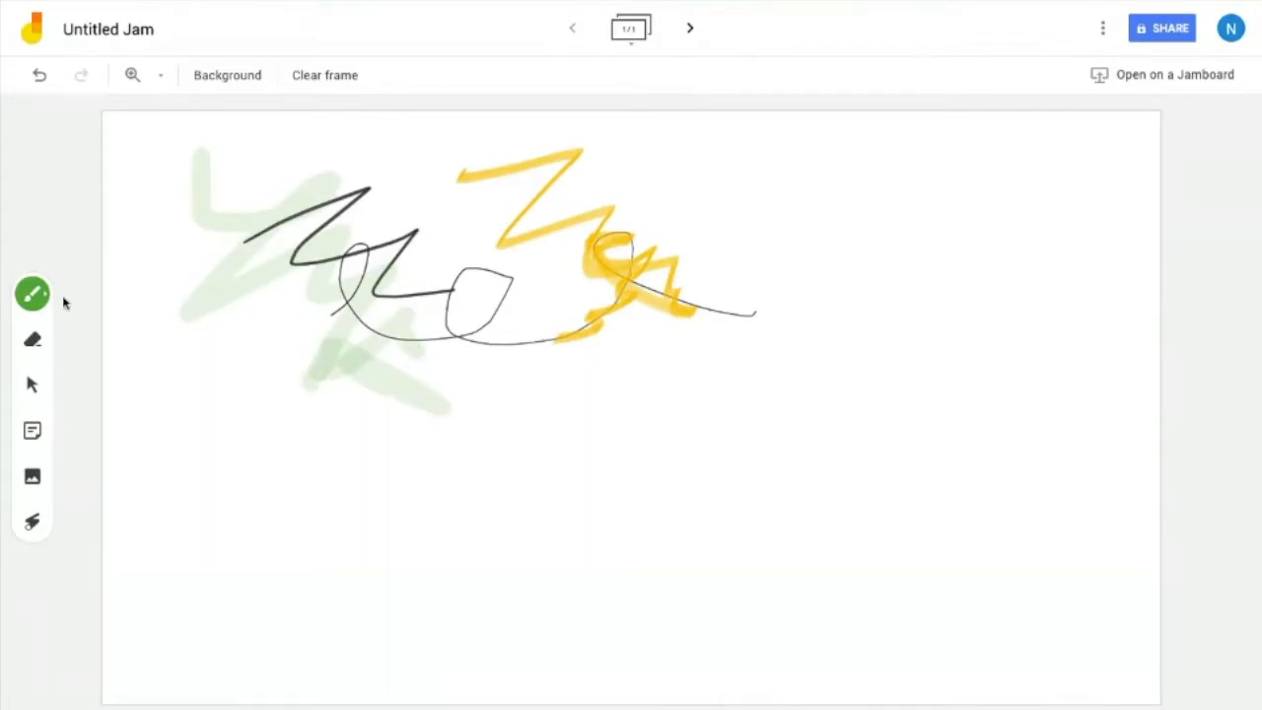
pyautogui.click(325, 77)
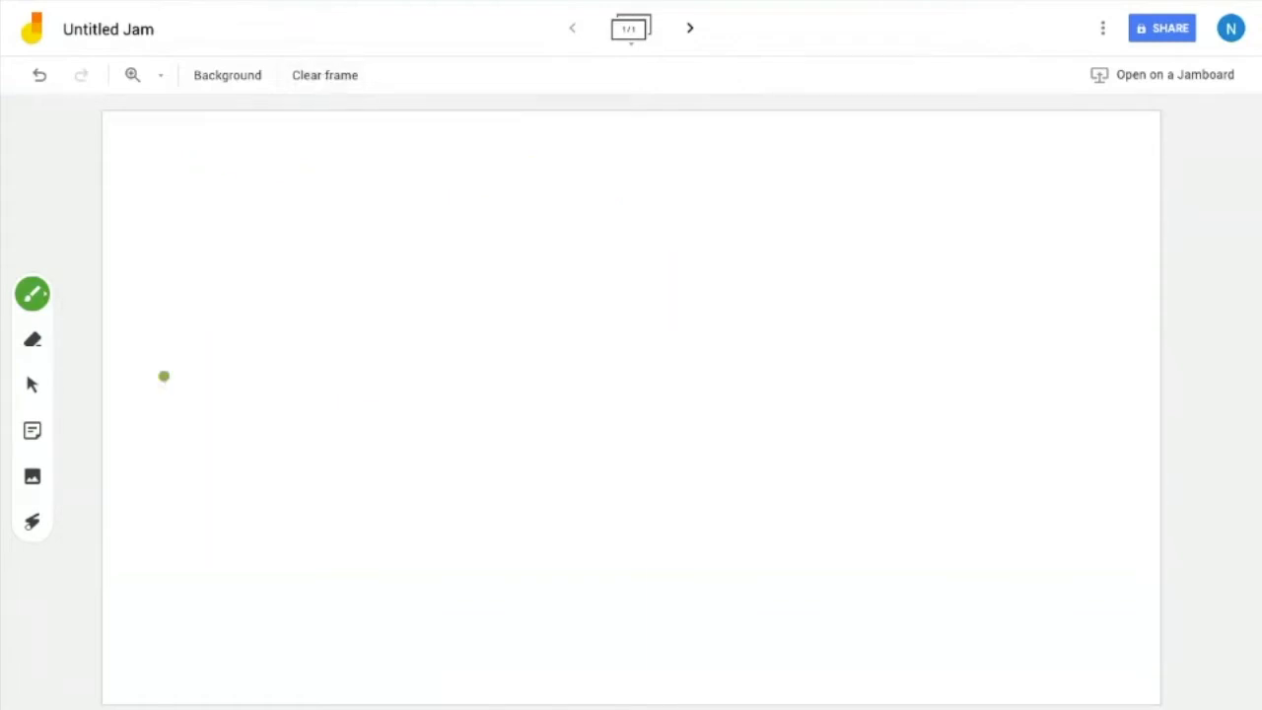
# - Draw a thin yellow zigzag on the empty frame with the Pen
pyautogui.click(34, 340)
pyautogui.click(31, 295)
pyautogui.click(32, 296)
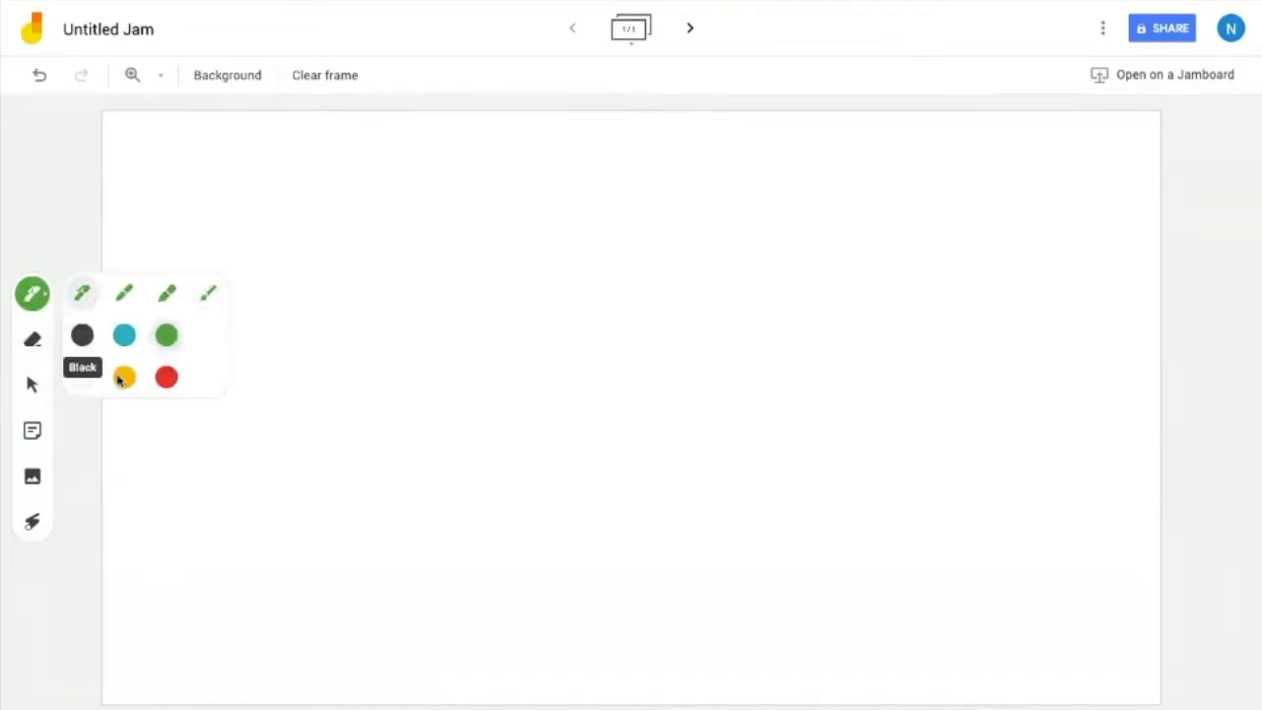
pyautogui.click(124, 378)
pyautogui.moveTo(317, 259)
pyautogui.mouseDown()
pyautogui.moveTo(322, 335)
pyautogui.moveTo(532, 327)
pyautogui.mouseUp()
# - Erase parts of the yellow zigzag with the Eraser and clear the frame
pyautogui.click(38, 343)
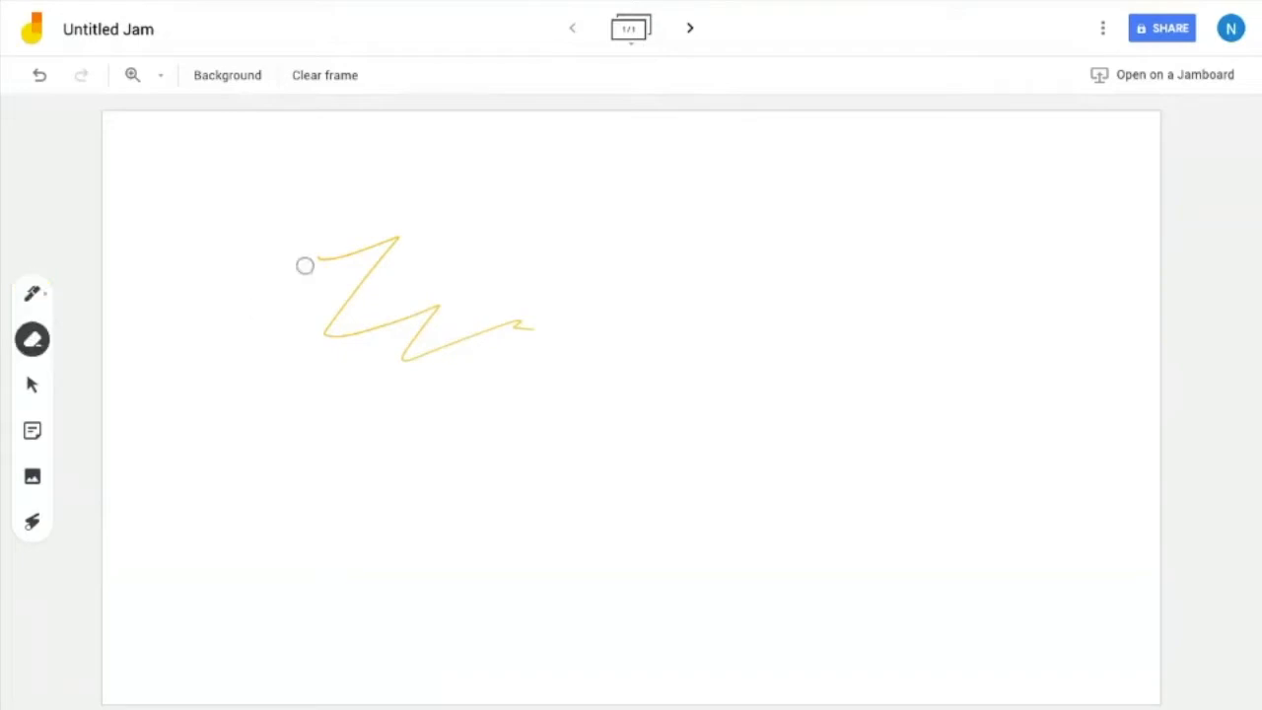
pyautogui.moveTo(314, 260)
pyautogui.mouseDown()
pyautogui.moveTo(349, 287)
pyautogui.moveTo(332, 310)
pyautogui.moveTo(344, 321)
pyautogui.moveTo(324, 337)
pyautogui.moveTo(450, 306)
pyautogui.mouseUp()
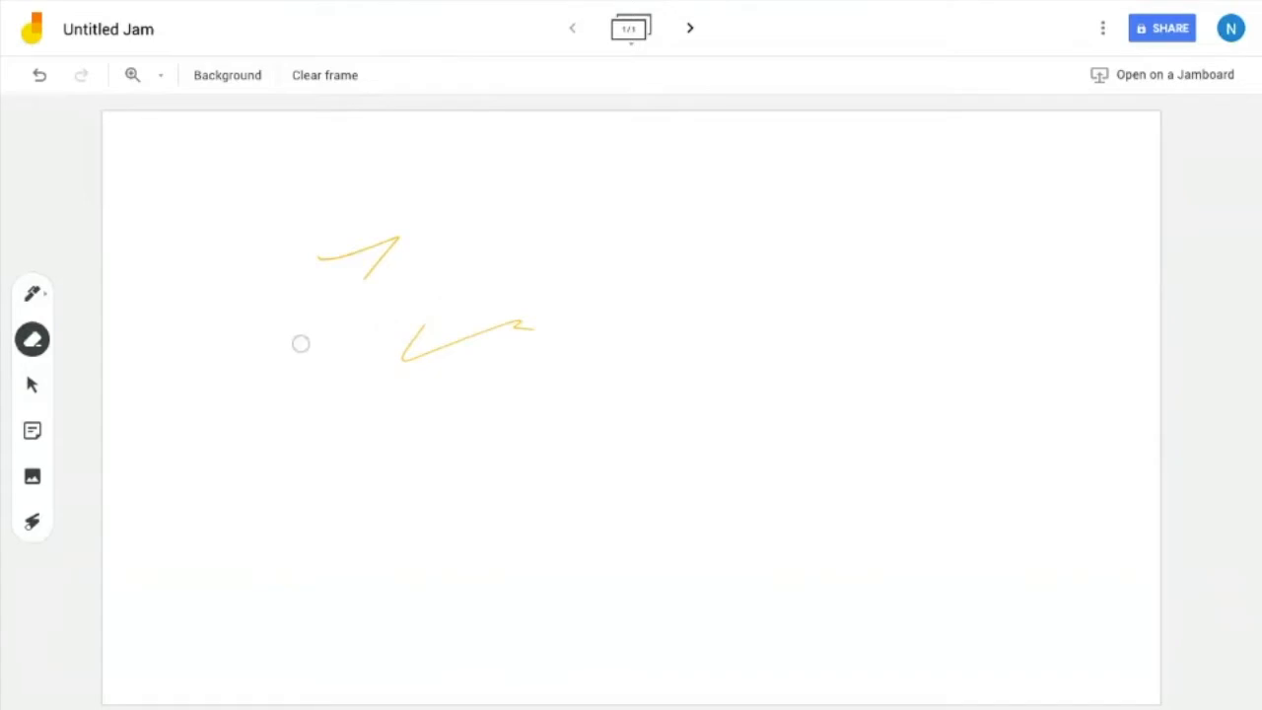
pyautogui.moveTo(392, 325)
pyautogui.mouseDown()
pyautogui.moveTo(434, 321)
pyautogui.moveTo(401, 361)
pyautogui.moveTo(527, 325)
pyautogui.moveTo(510, 321)
pyautogui.mouseUp()
pyautogui.click(334, 79)
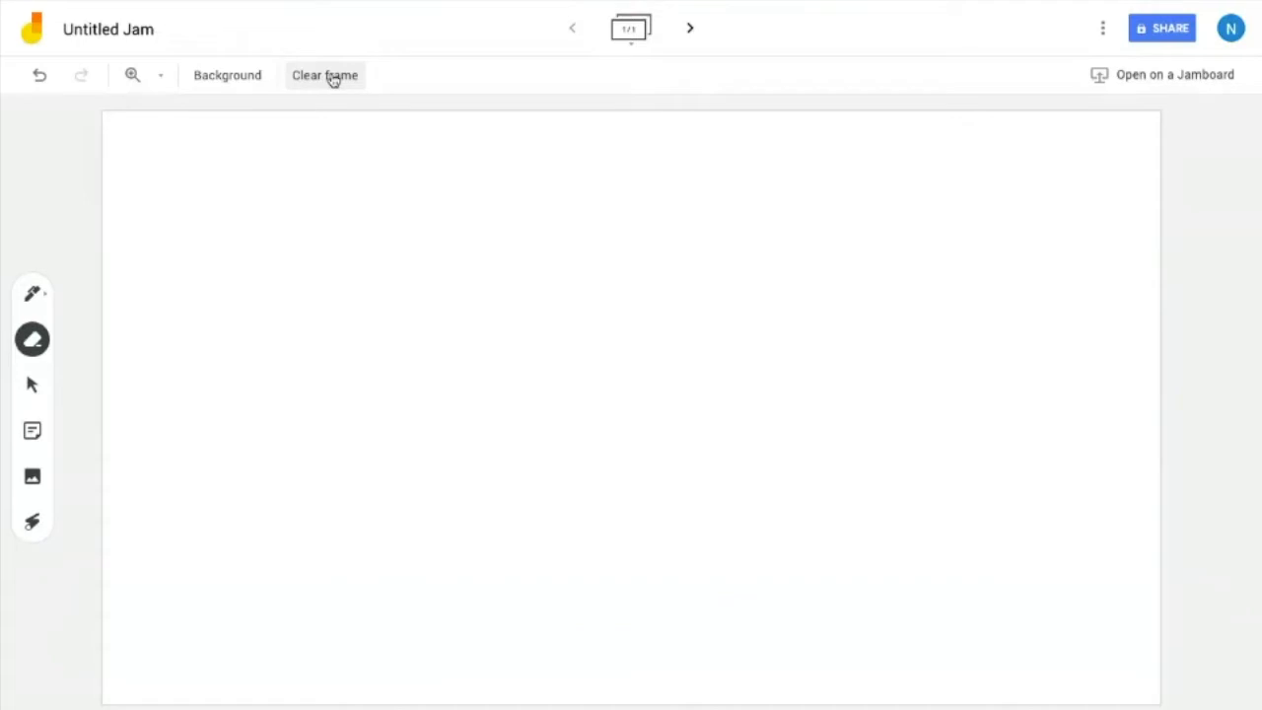
# - Add a yellow sticky note reading "Text" to the frame
pyautogui.click(33, 430)
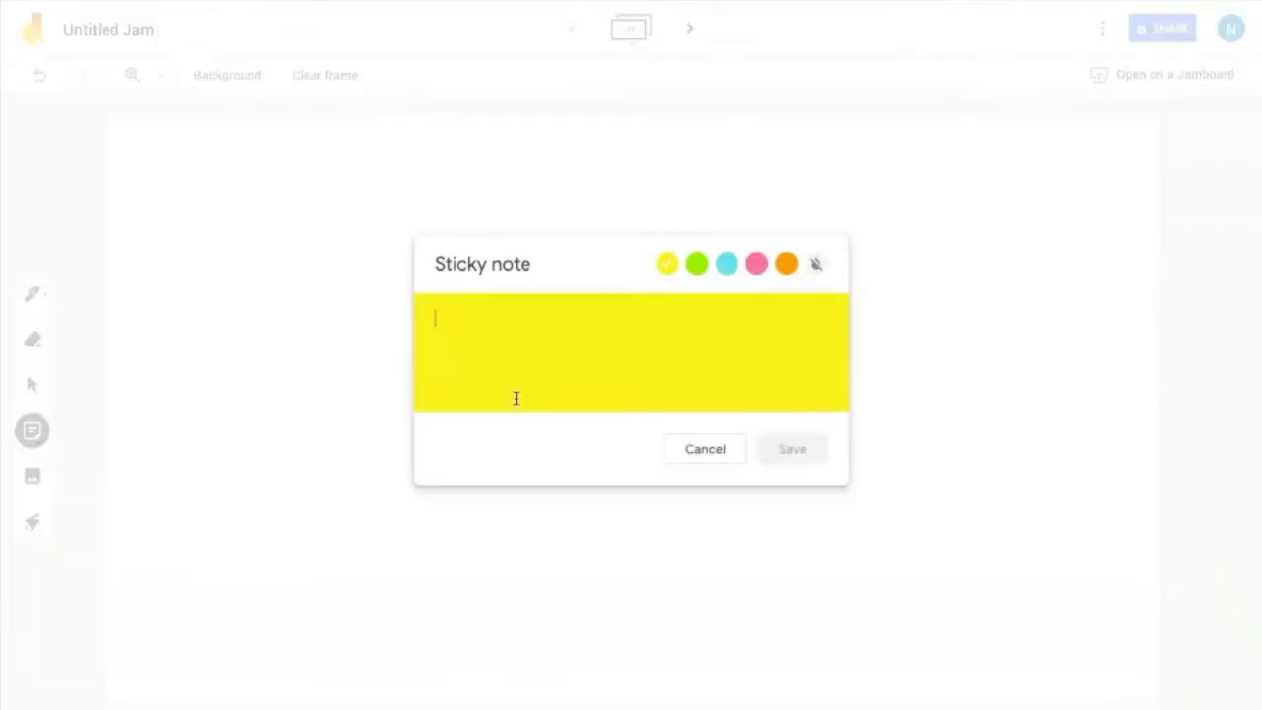
pyautogui.write('Text')
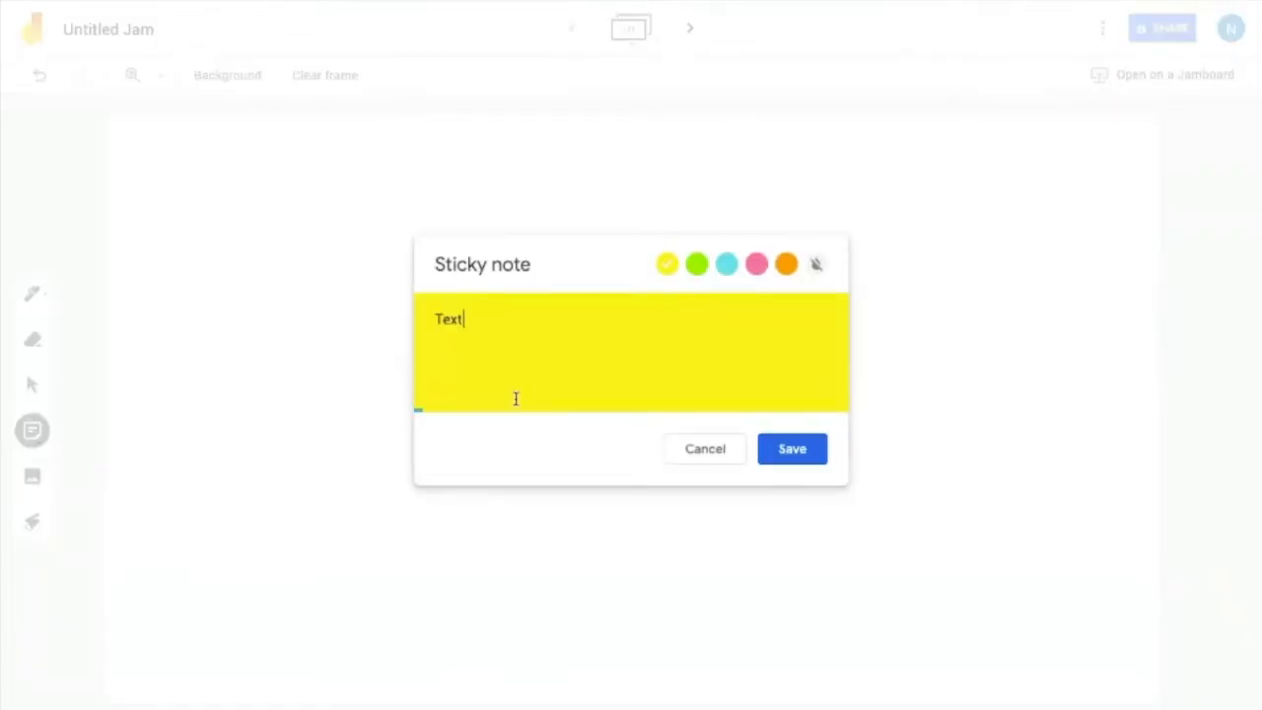
pyautogui.click(768, 457)
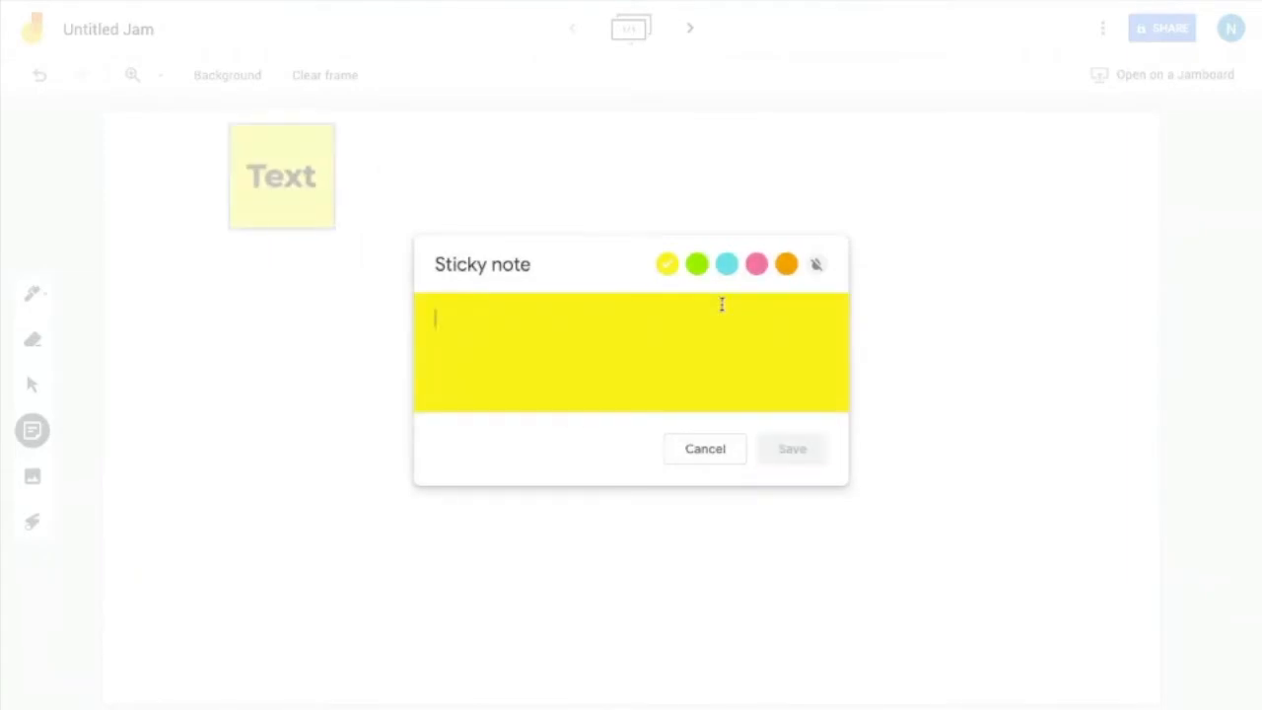
# - Add a blue sticky note reading "More text" to the frame
pyautogui.click(727, 264)
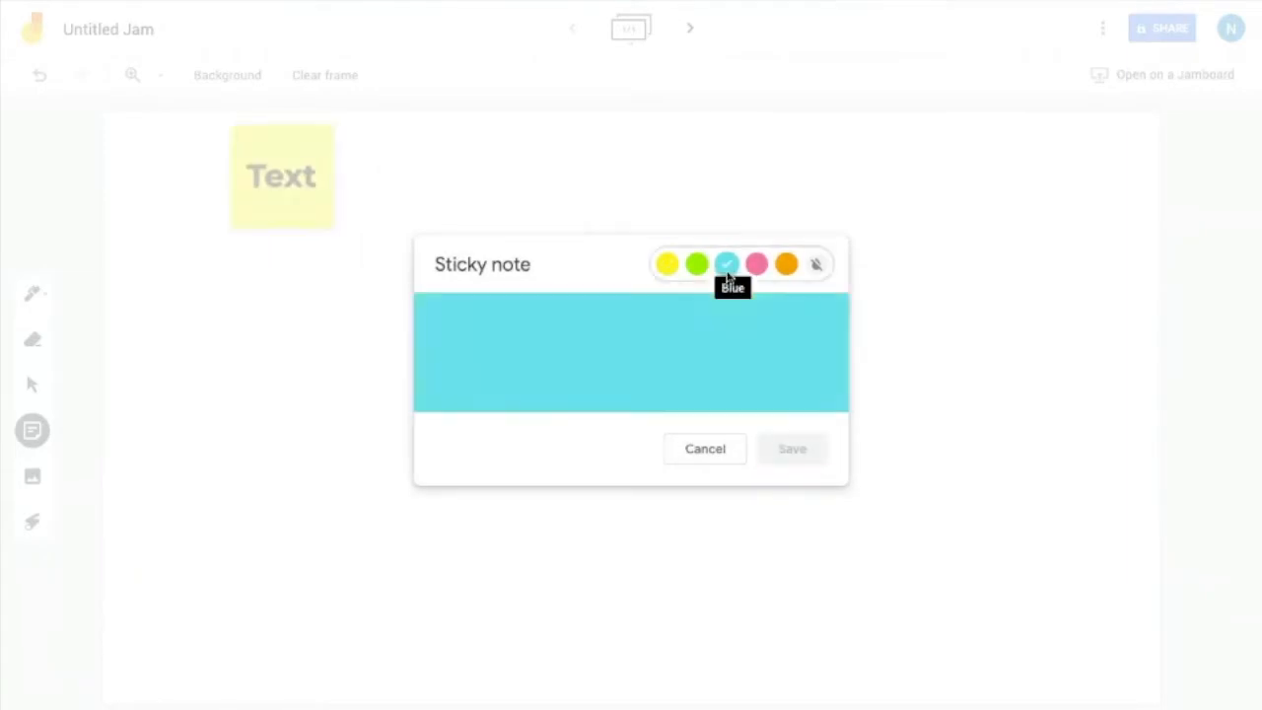
pyautogui.click(646, 371)
pyautogui.write('More text')
pyautogui.click(793, 449)
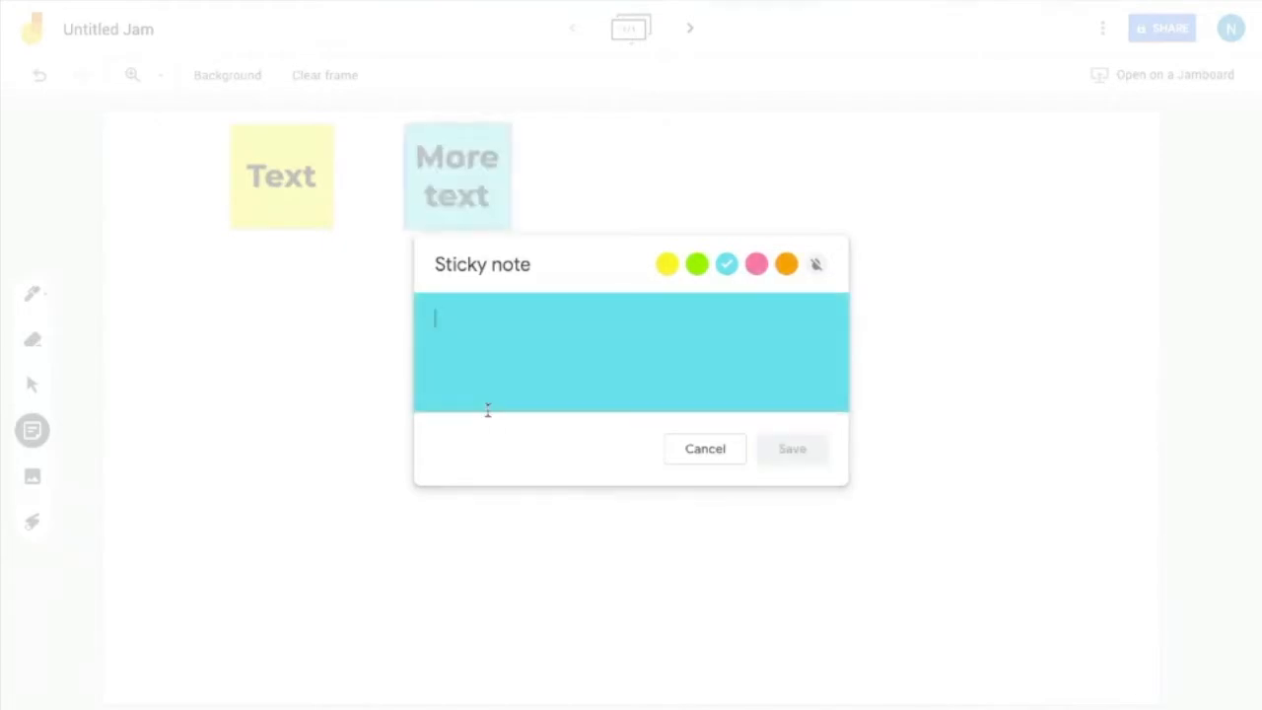
# - Add a transparent sticky note reading "As you type" and close the sticky note dialog
pyautogui.write('As you type')
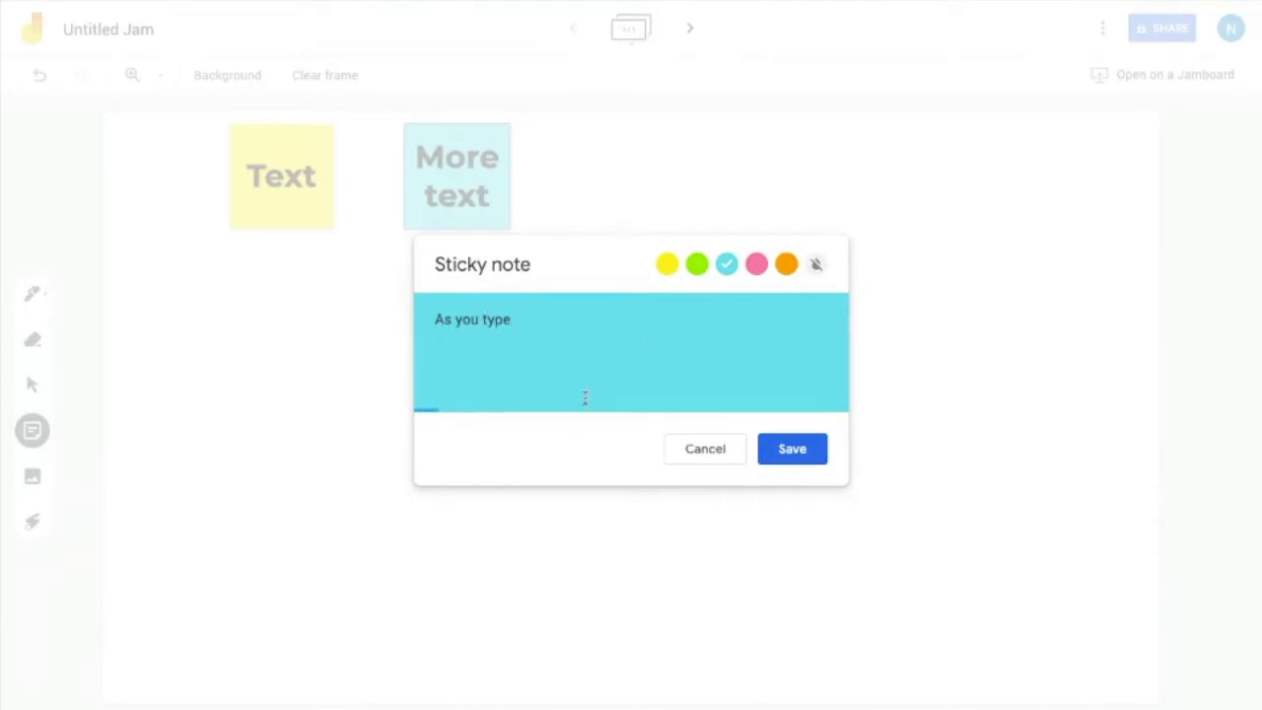
pyautogui.click(817, 264)
pyautogui.click(780, 448)
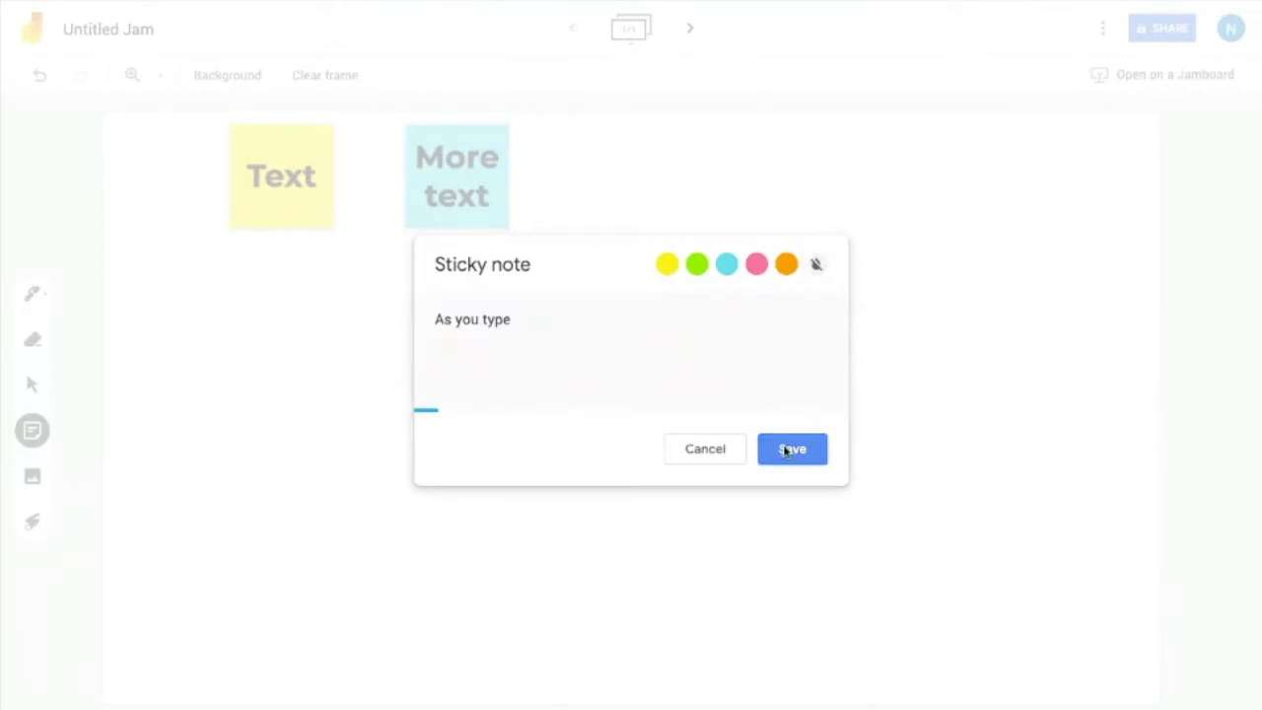
pyautogui.click(705, 450)
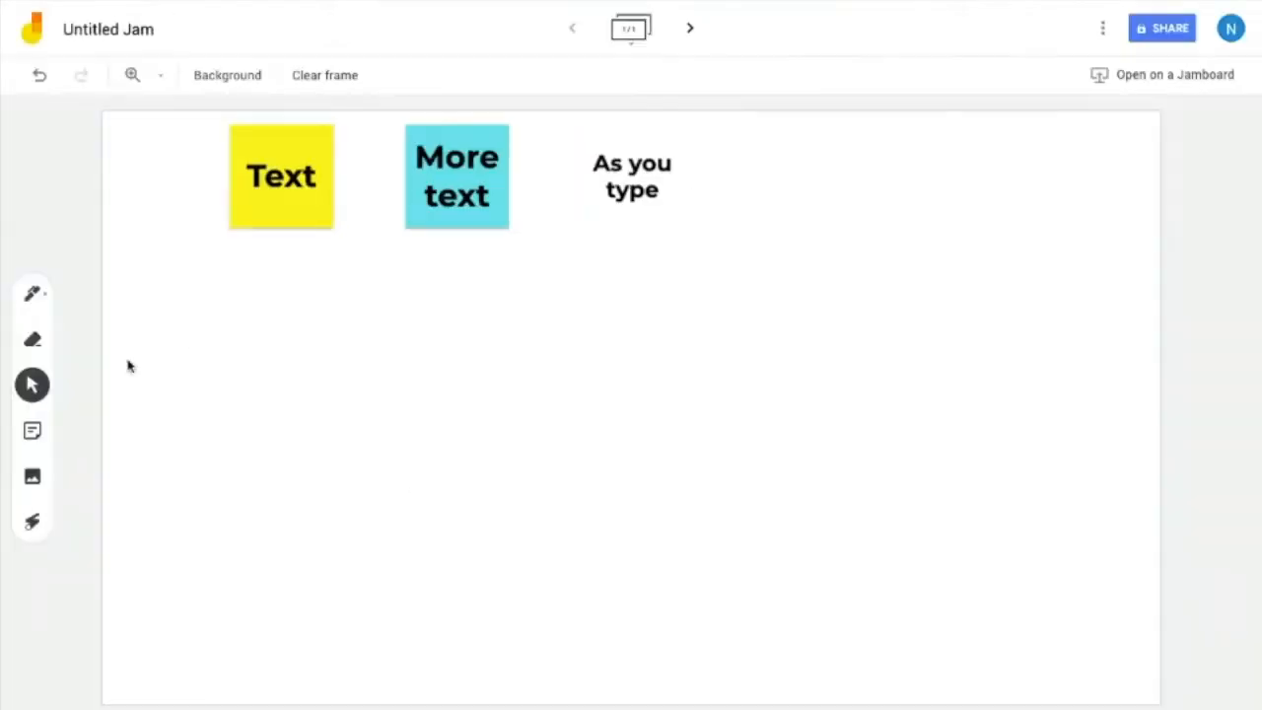
# - Move the yellow "Text" note below the other notes near the frame's left edge and open its options
pyautogui.moveTo(279, 176); pyautogui.dragTo(251, 314)
pyautogui.moveTo(188, 263)
pyautogui.mouseDown()
pyautogui.moveTo(388, 259)
pyautogui.moveTo(265, 253)
pyautogui.moveTo(195, 271)
pyautogui.mouseUp()
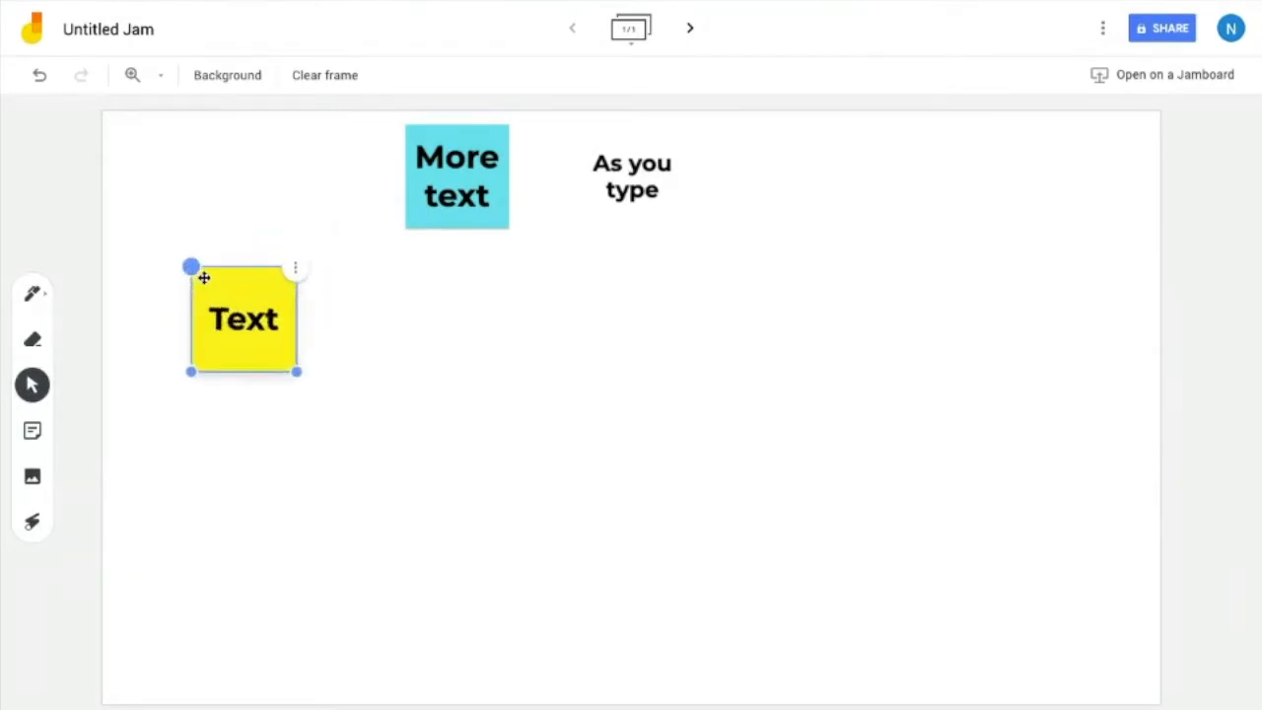
pyautogui.click(295, 272)
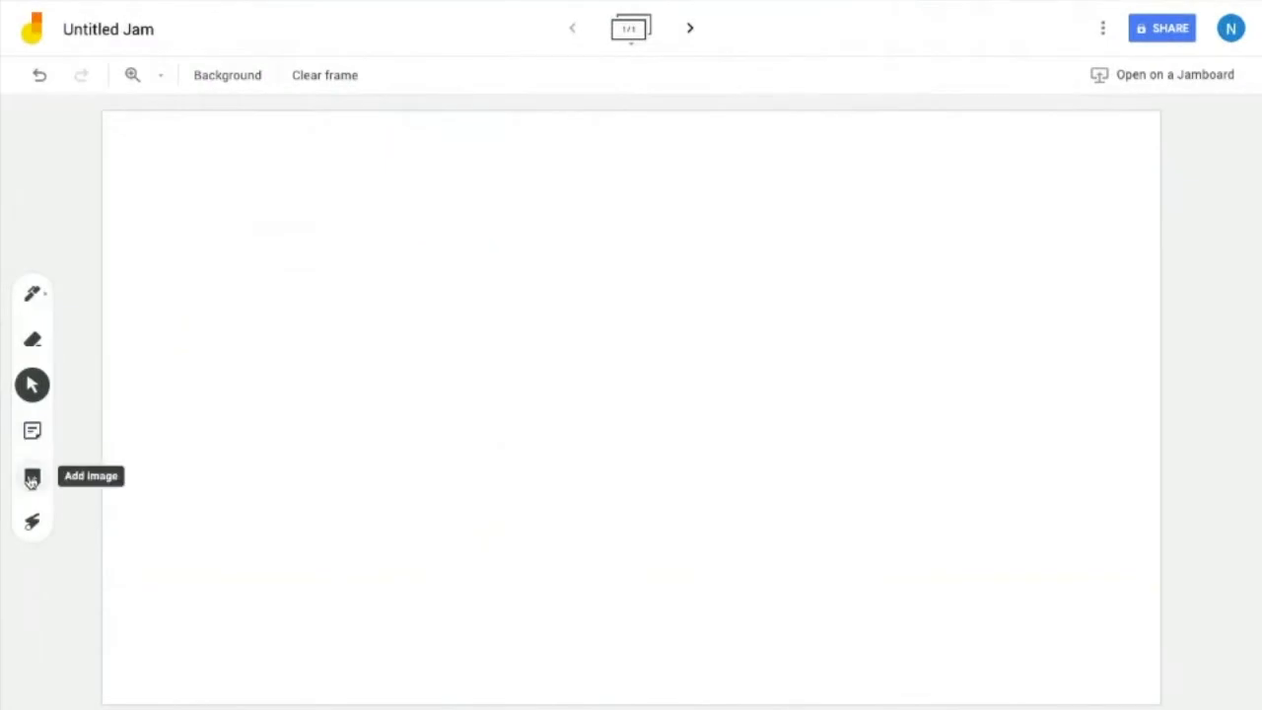
# - Look through the Google Drive image source and search Google Images for "Dog" to find a picture for the frame
pyautogui.click(31, 479)
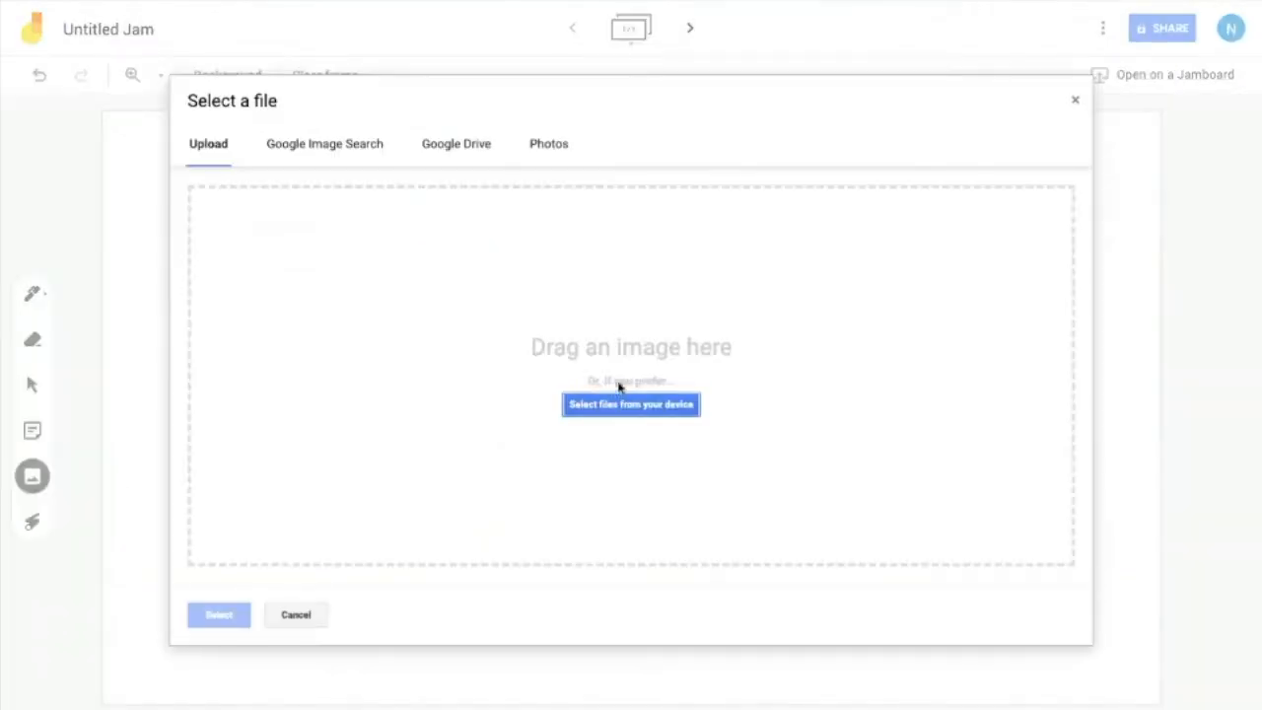
pyautogui.click(331, 148)
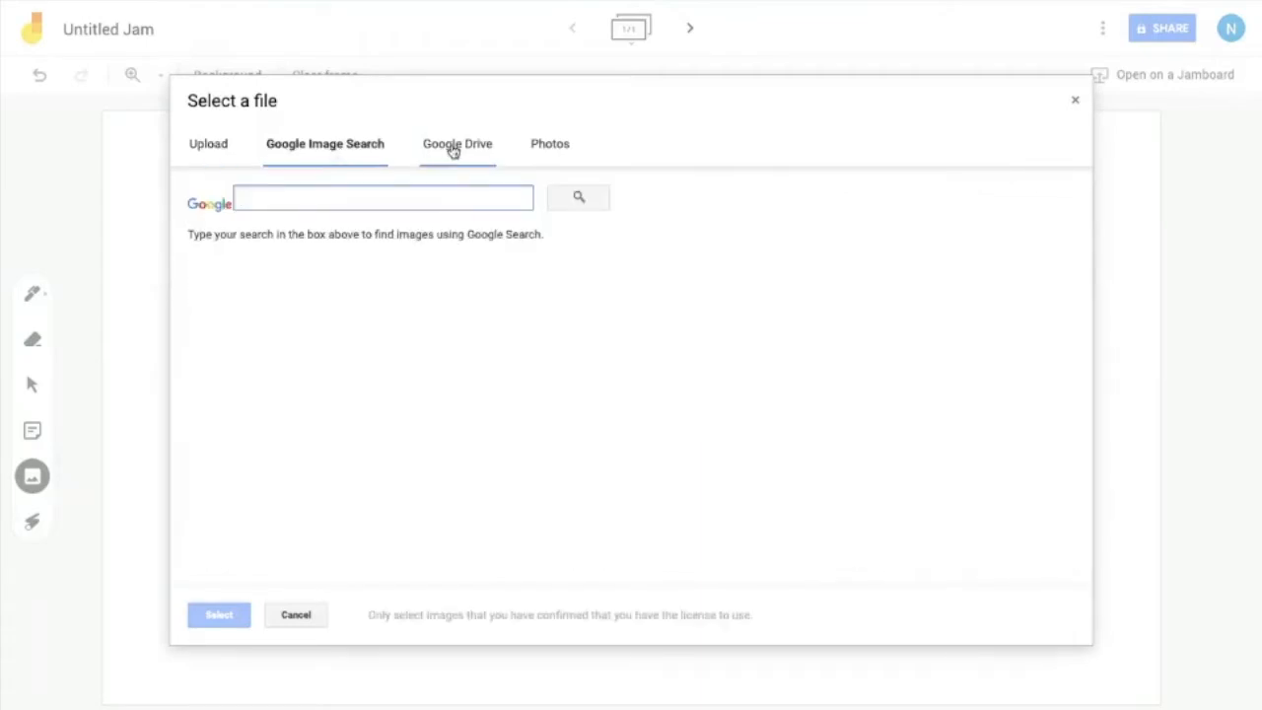
pyautogui.click(451, 148)
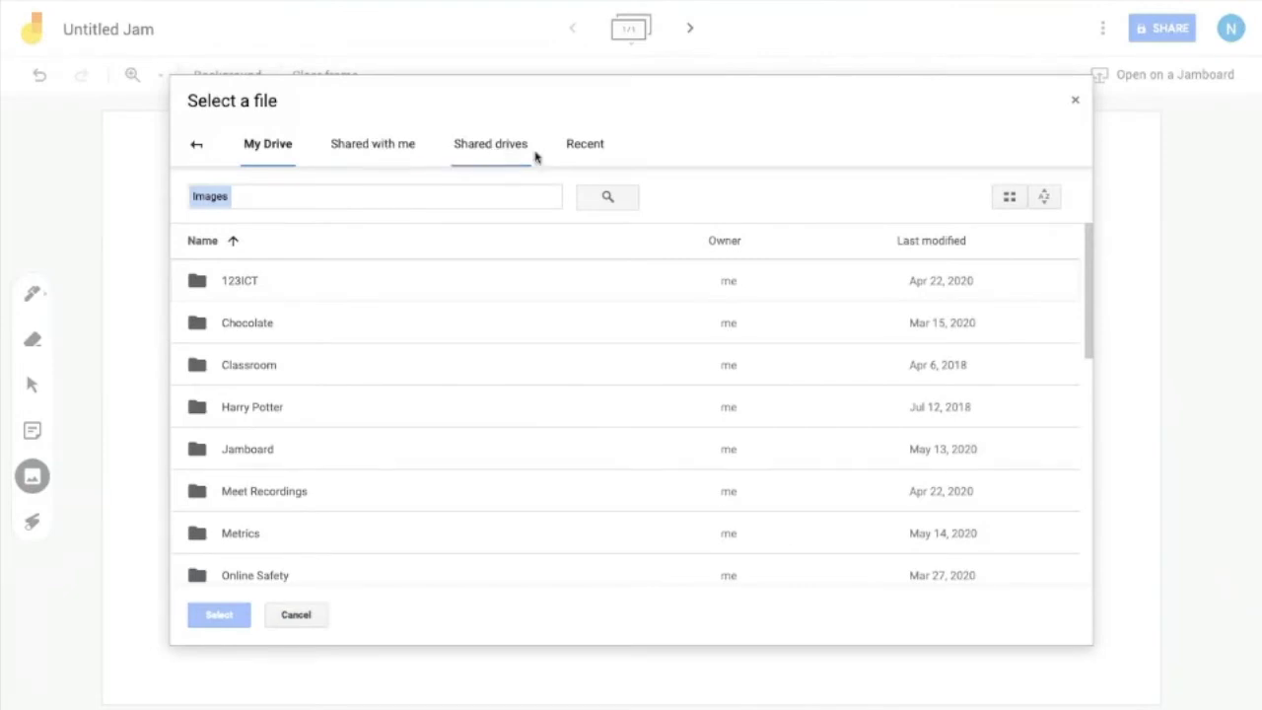
pyautogui.click(197, 148)
pyautogui.click(335, 154)
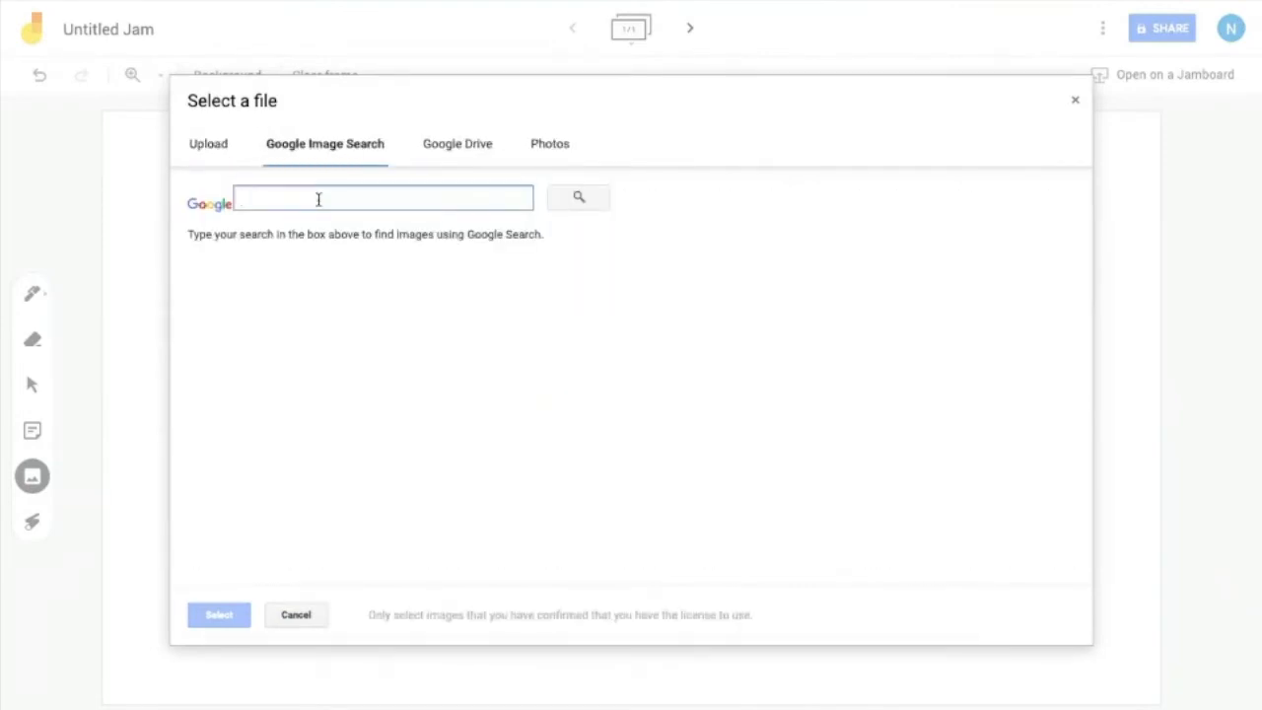
pyautogui.write('Dog')
pyautogui.press('Return')
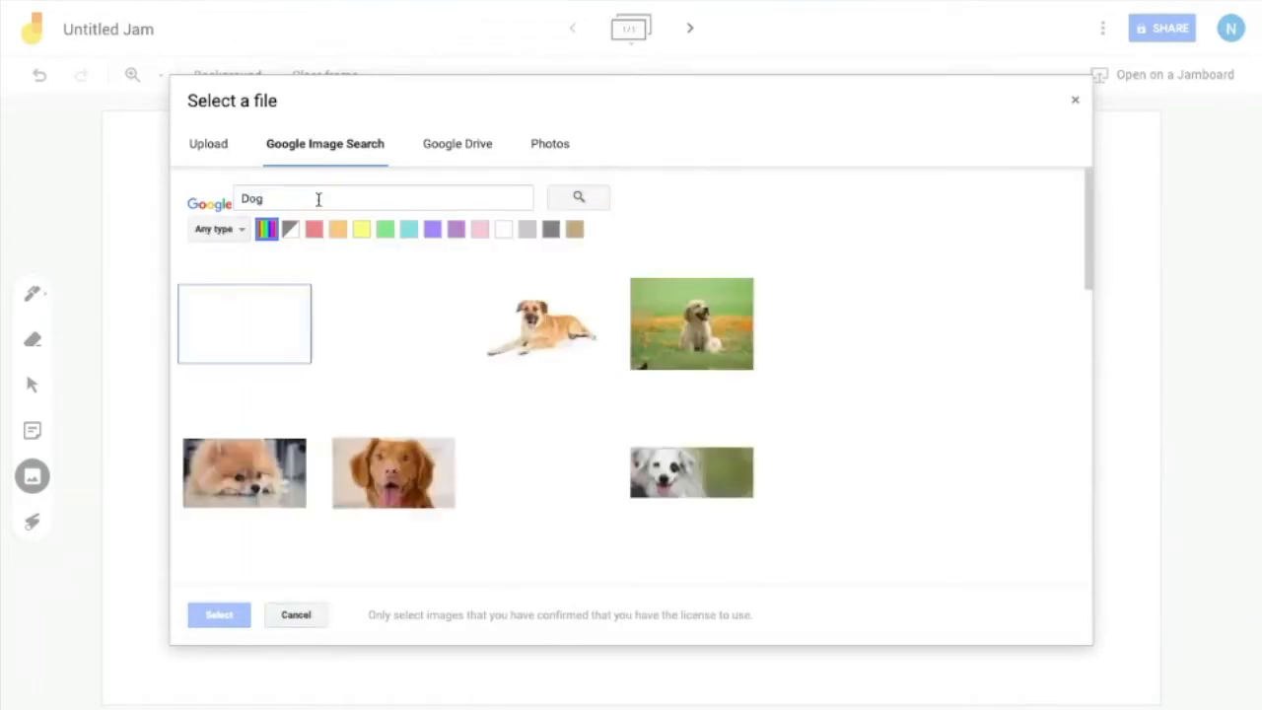
# - Insert the photo of the brown dog with its tongue out and move it to the frame's lower-right area
pyautogui.click(376, 471)
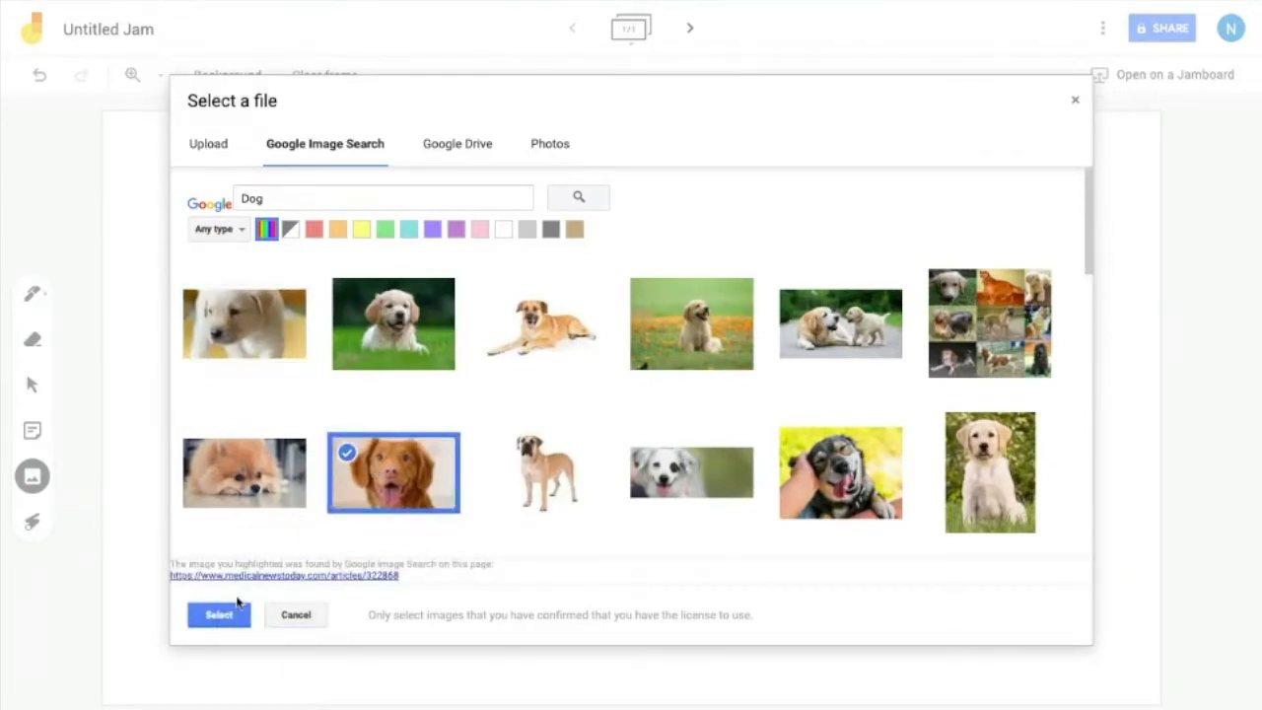
pyautogui.click(219, 619)
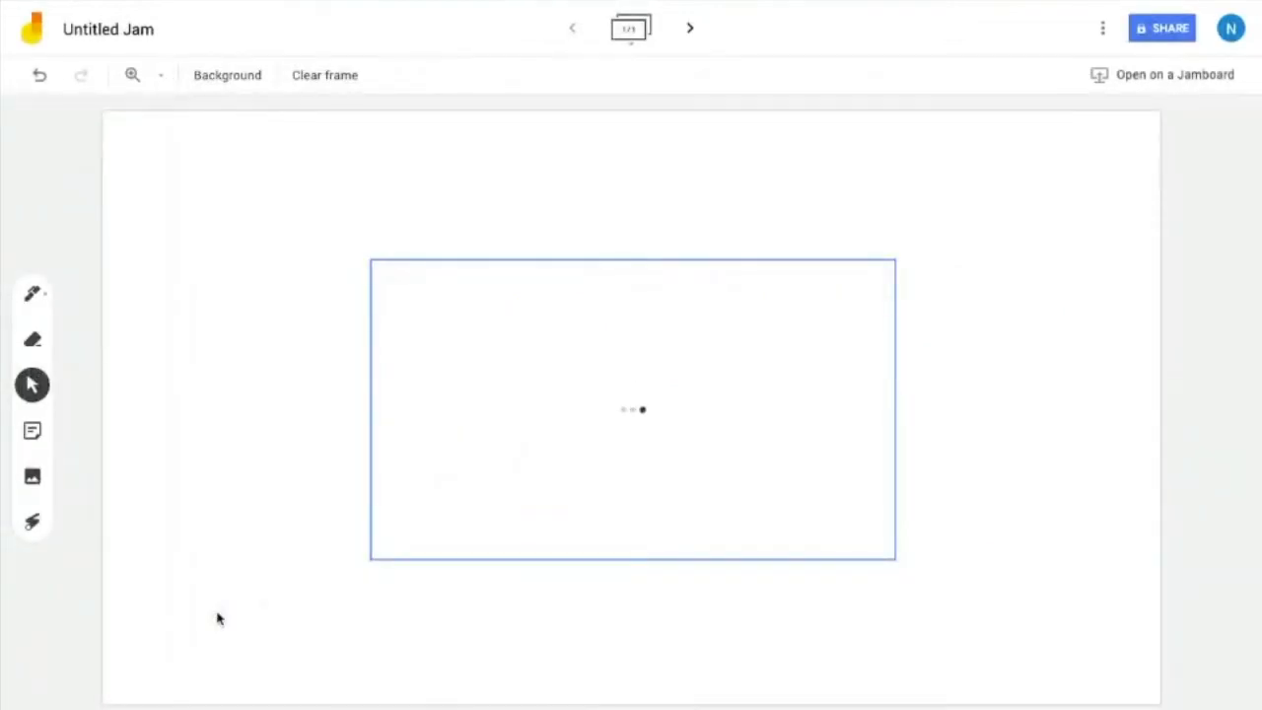
pyautogui.moveTo(530, 517); pyautogui.dragTo(676, 571)
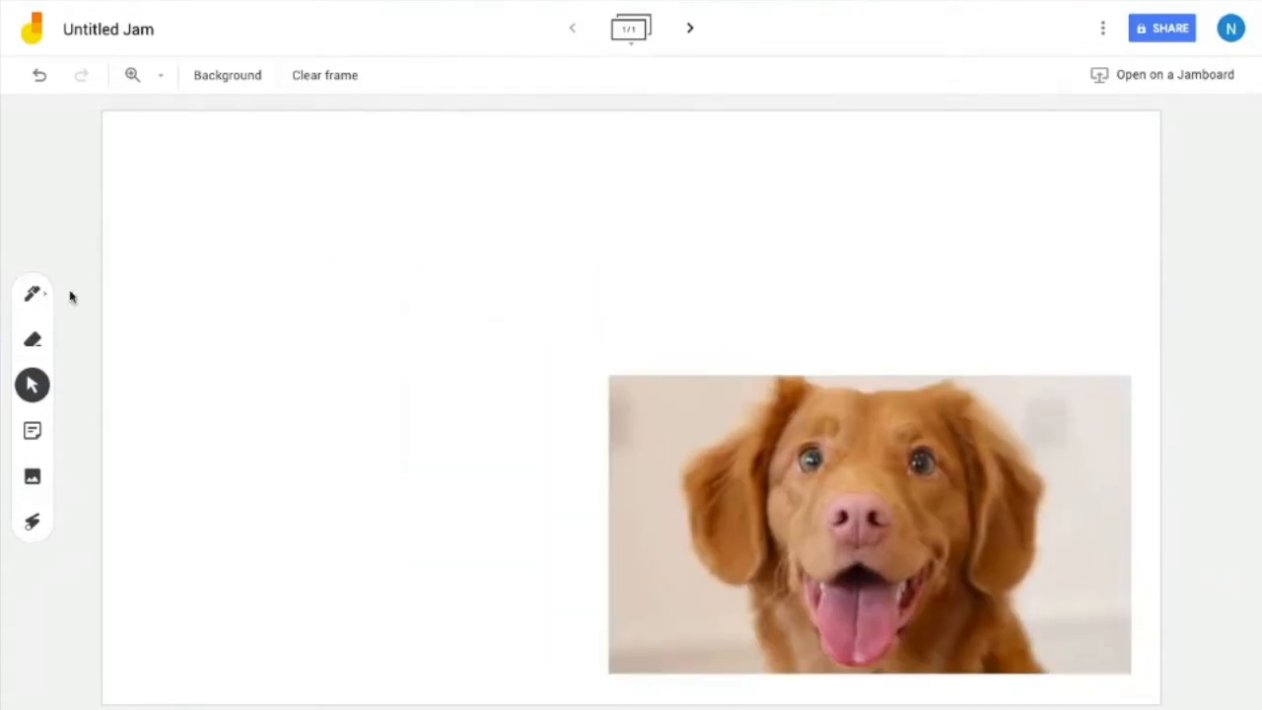
# - Insert "Screenshot 2020-05-13 at 11.35.10.png" from the Jamboard folder in Google Drive and place it in the frame's upper-left area
pyautogui.click(32, 477)
pyautogui.click(453, 146)
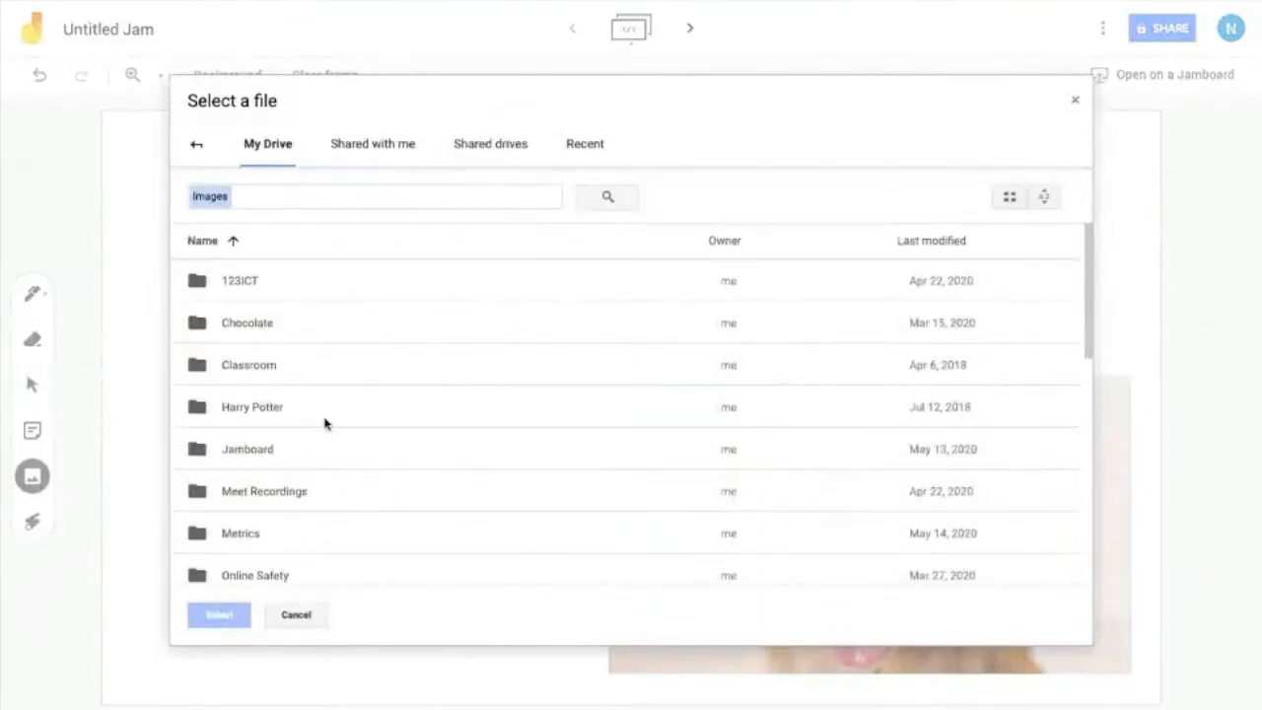
pyautogui.doubleClick(231, 450)
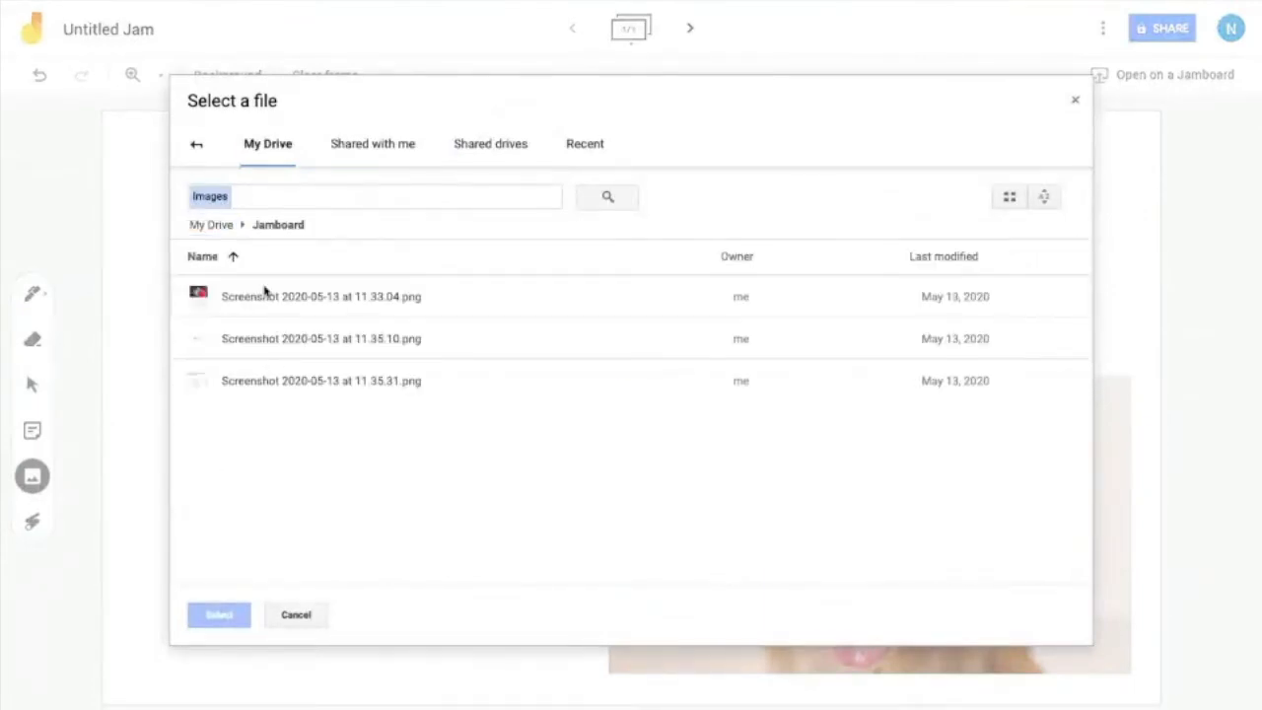
pyautogui.doubleClick(302, 345)
pyautogui.moveTo(496, 455); pyautogui.dragTo(214, 301)
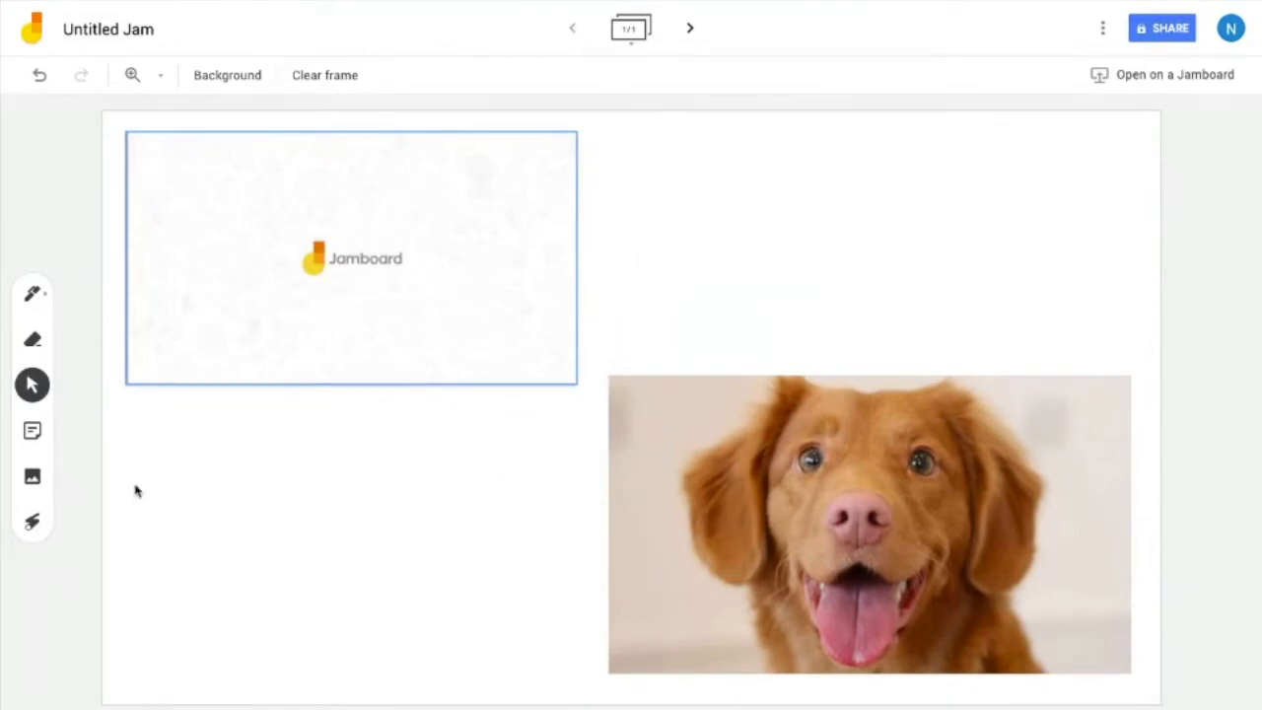
# - Enlarge the Jamboard logo image until it overlaps the dog photo, and check its options
pyautogui.click(417, 299)
pyautogui.click(537, 422)
pyautogui.click(578, 383)
pyautogui.moveTo(578, 383); pyautogui.dragTo(804, 511)
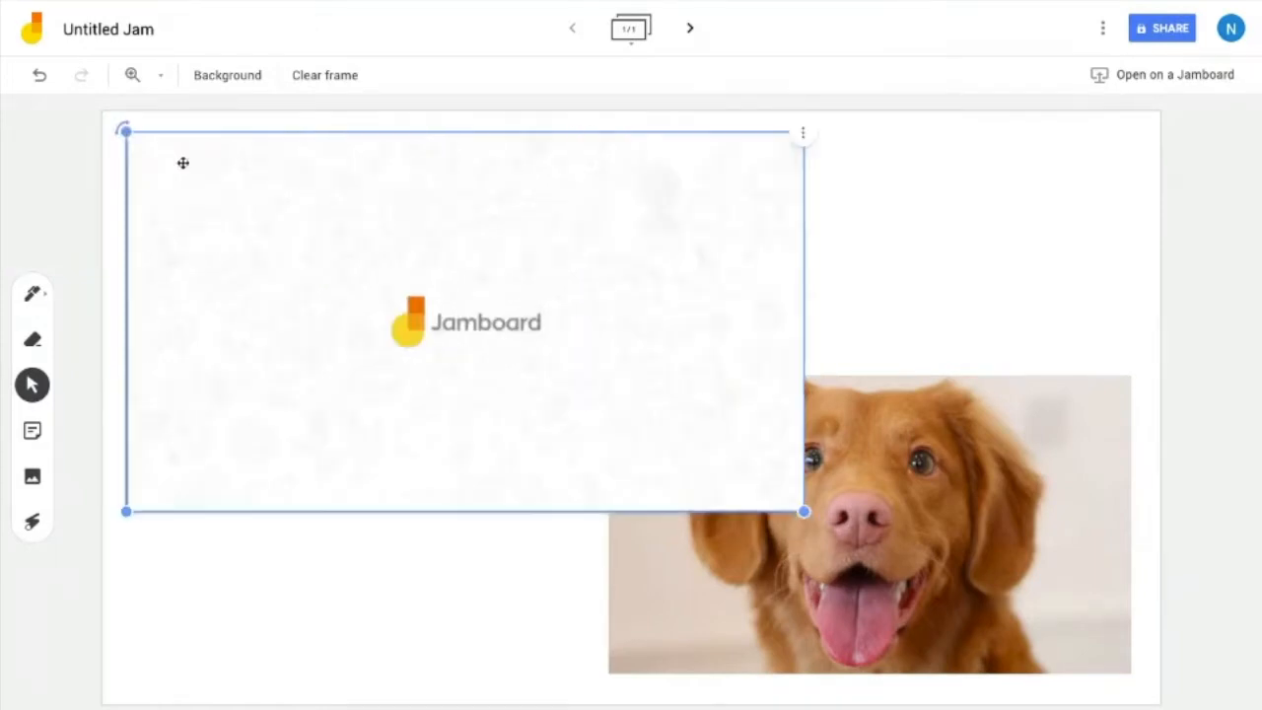
pyautogui.click(800, 138)
pyautogui.click(844, 237)
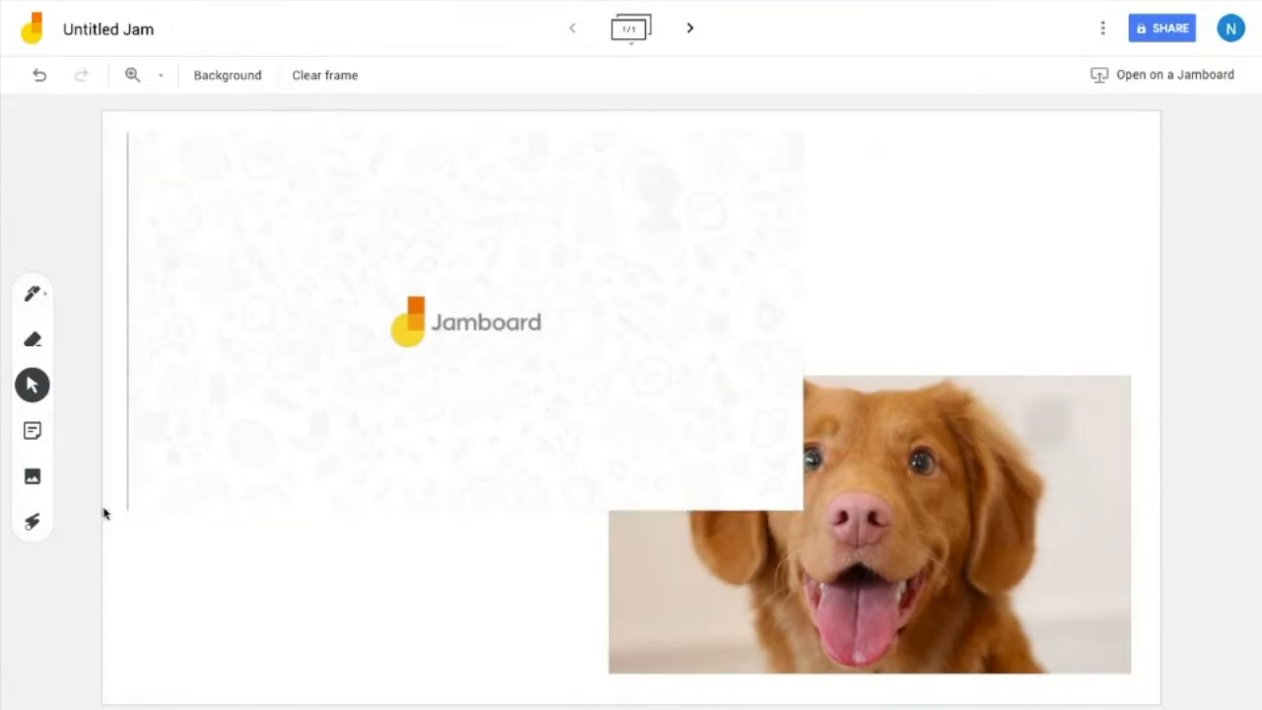
# - Point out the Jamboard logo on the frame with the laser
pyautogui.click(33, 524)
pyautogui.moveTo(424, 317); pyautogui.dragTo(522, 346)
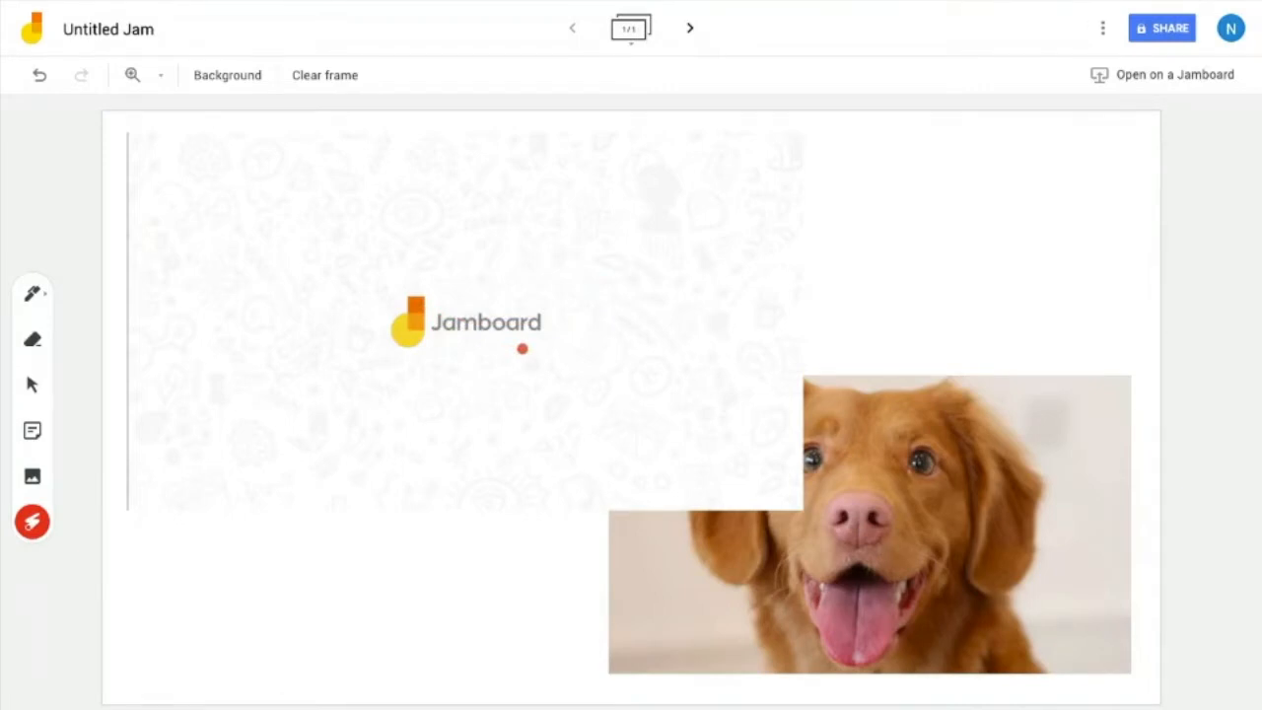
# - Rename the Jam as "Testing Jam"
pyautogui.click(148, 35)
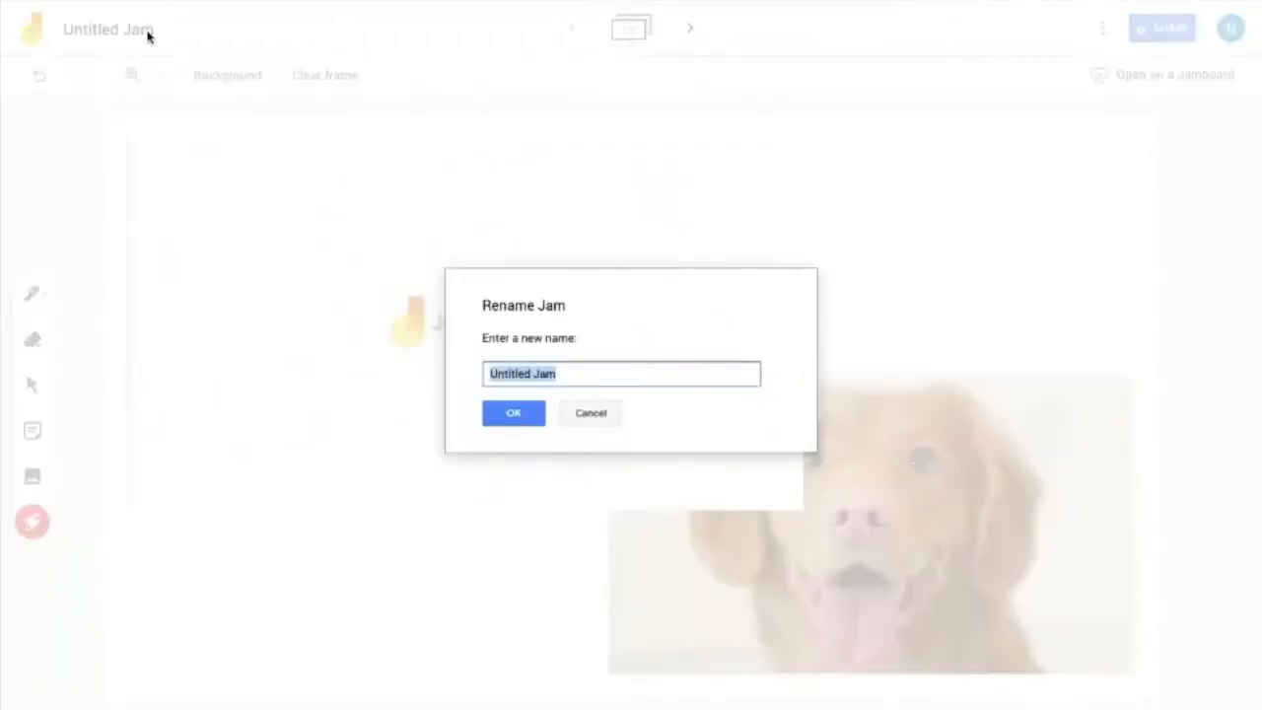
pyautogui.write('Testing J')
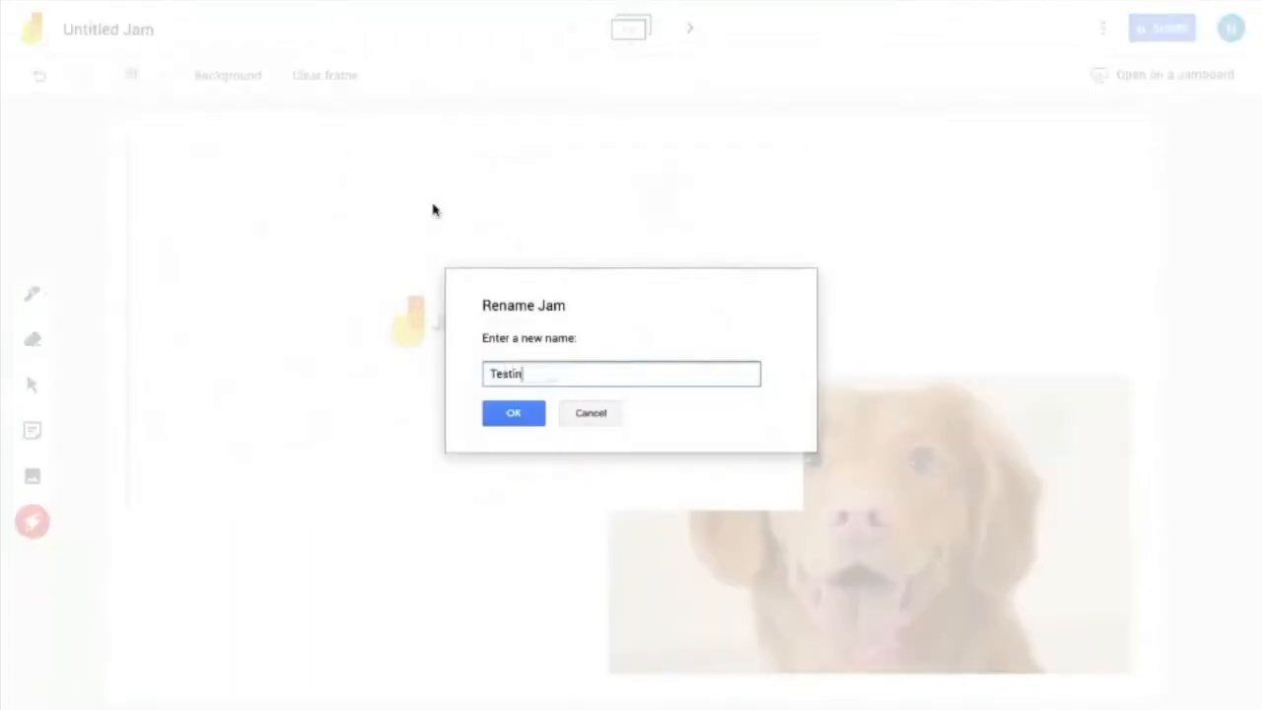
pyautogui.write('am')
pyautogui.click(515, 420)
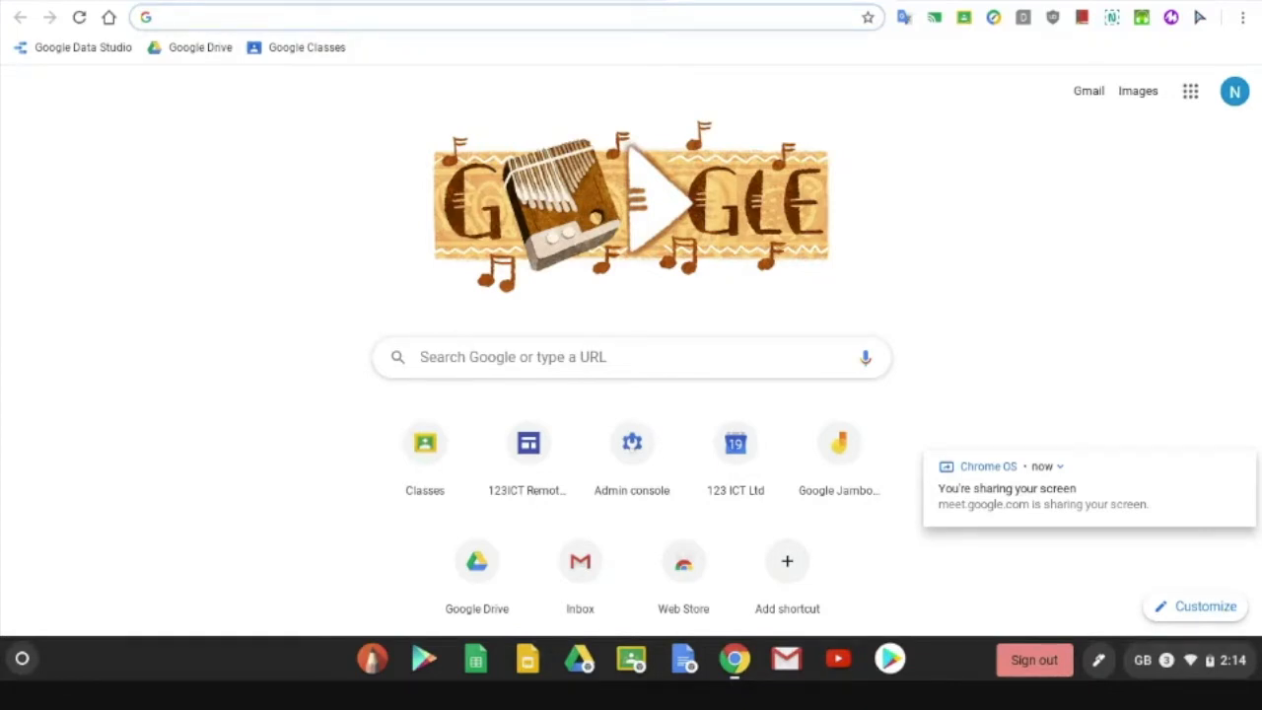
# - Go to jamboard.google.com in the Chromebook's browser and open "Testing Jam" in the Jamboard app
pyautogui.write('jam')
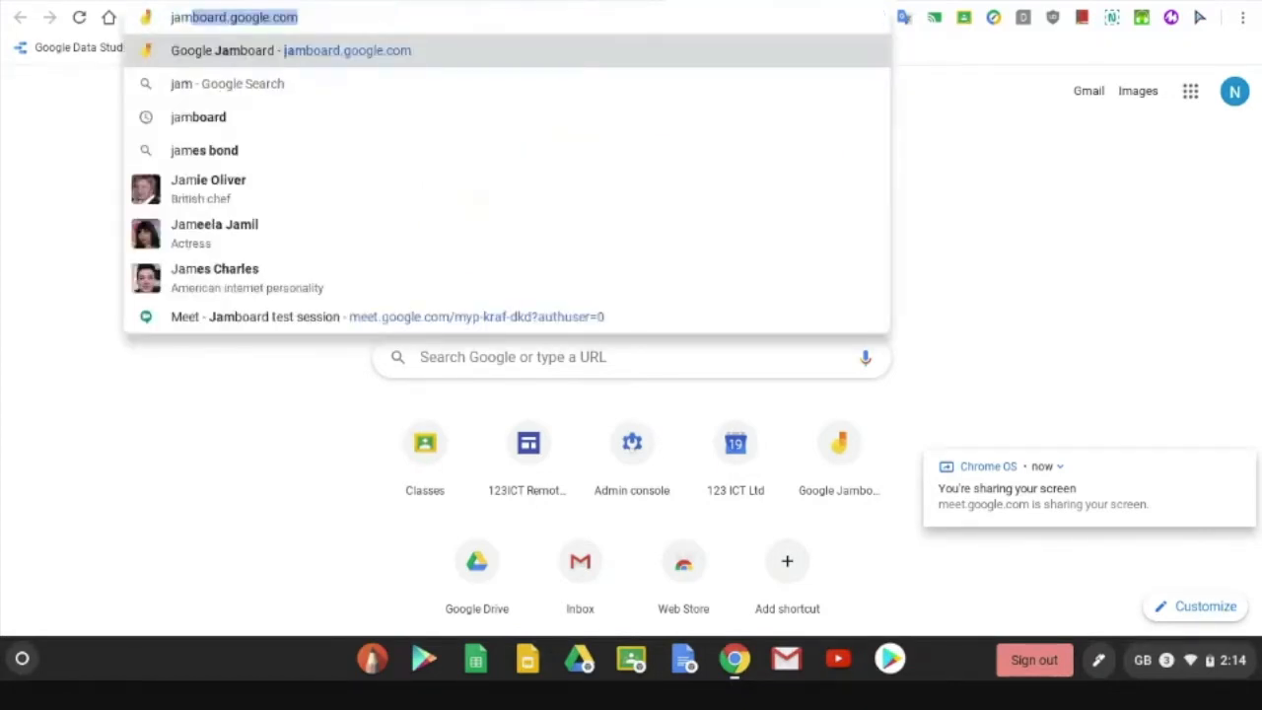
pyautogui.press('Return')
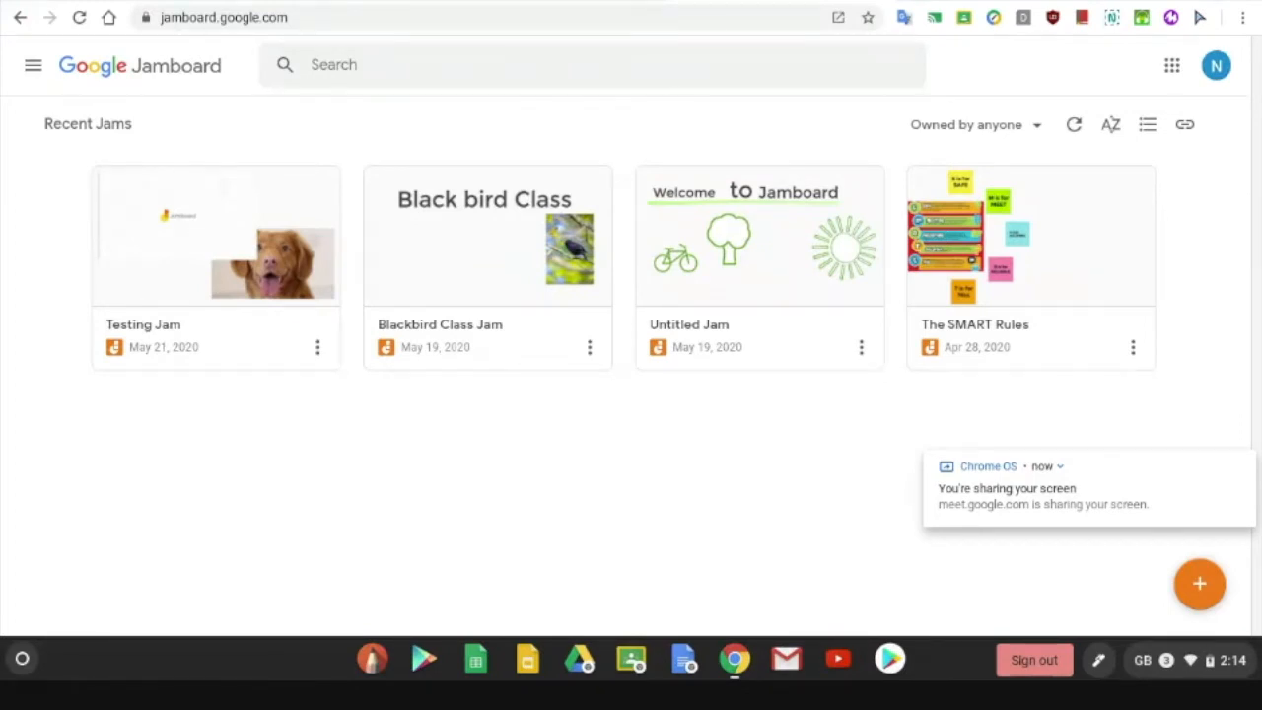
pyautogui.click(216, 246)
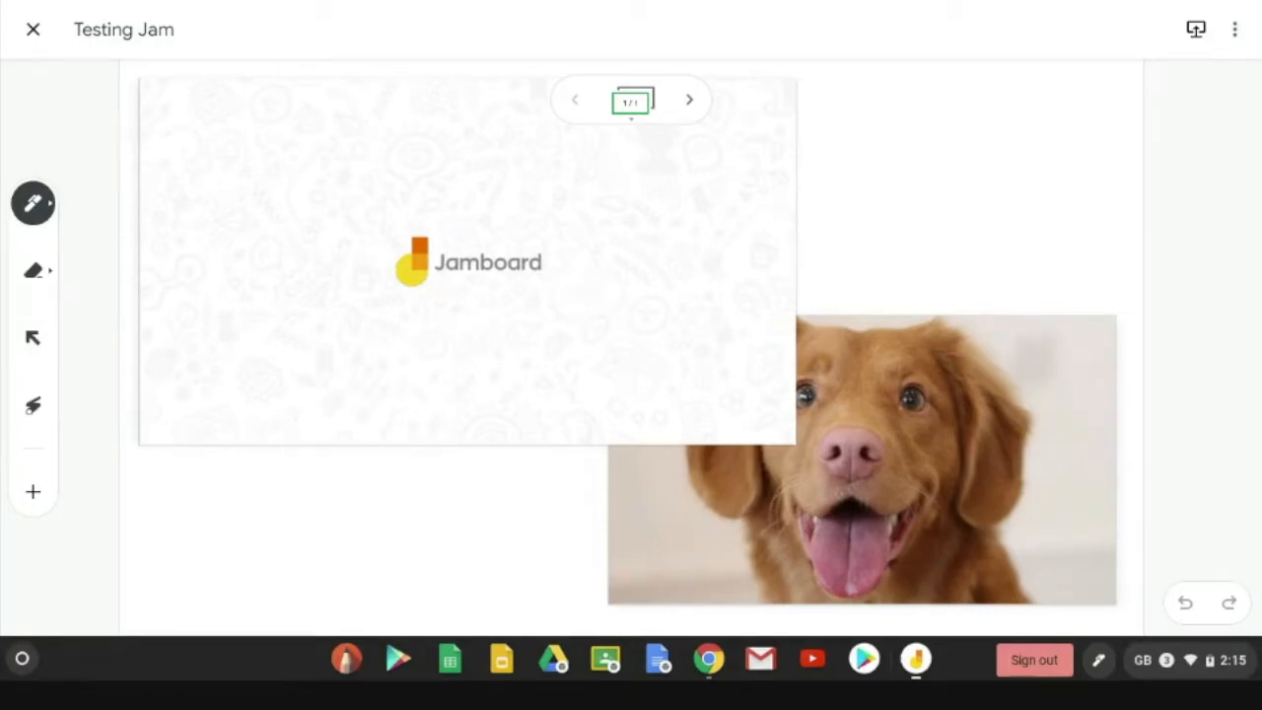
# - Add a second frame and write "hello" on it with the handwriting-to-text assistive drawing tool
pyautogui.click(689, 100)
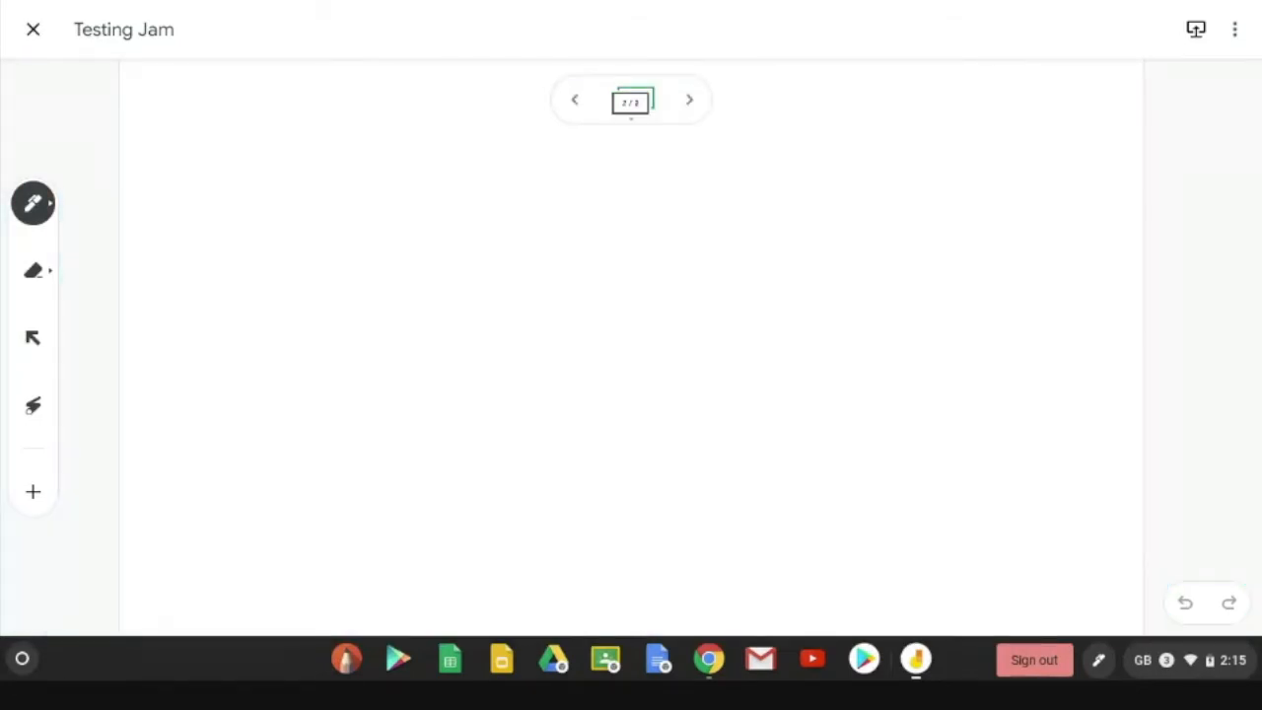
pyautogui.click(33, 203)
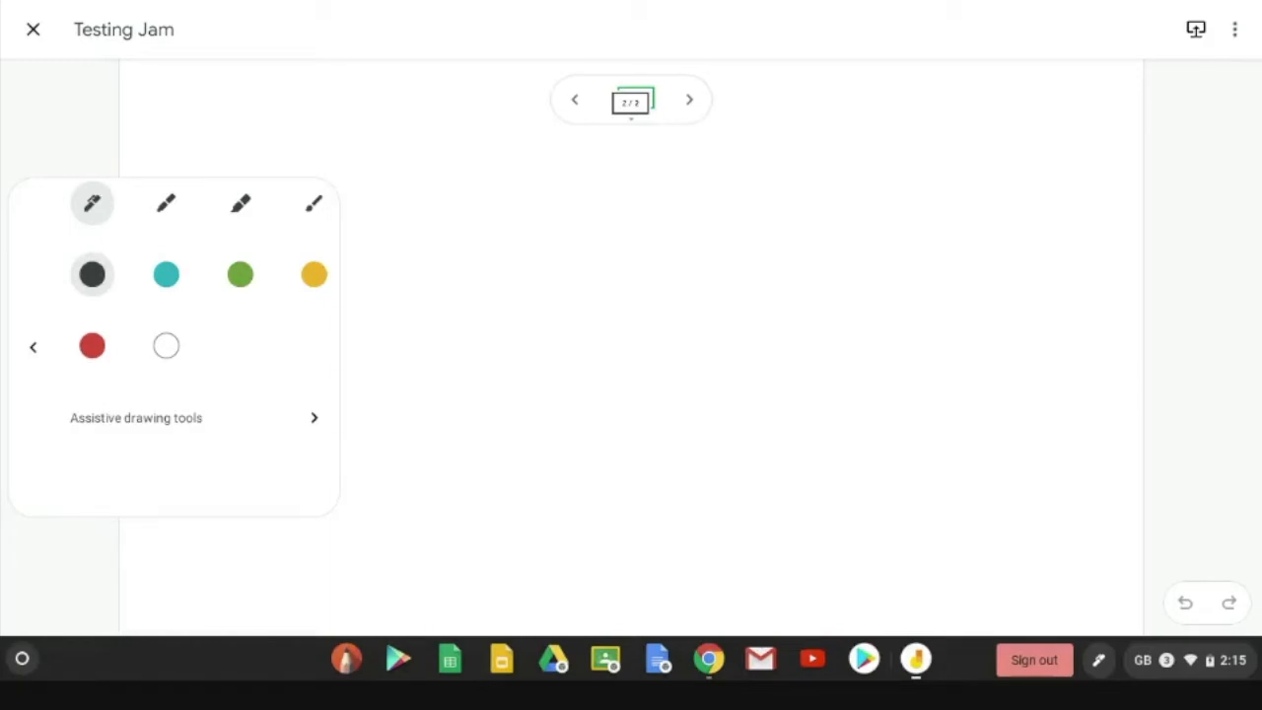
pyautogui.click(313, 417)
pyautogui.click(92, 462)
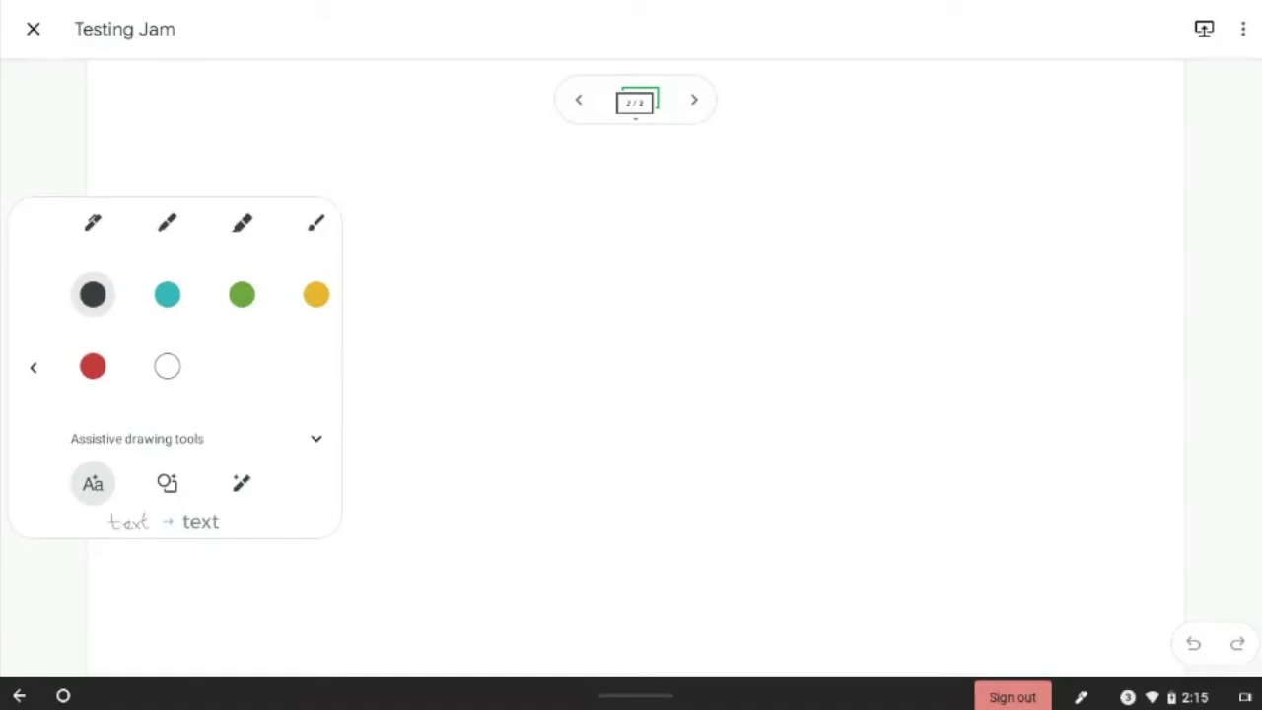
pyautogui.click(34, 367)
pyautogui.moveTo(433, 212)
pyautogui.mouseDown()
pyautogui.moveTo(451, 290)
pyautogui.moveTo(508, 218)
pyautogui.moveTo(527, 283)
pyautogui.moveTo(569, 264)
pyautogui.mouseUp()
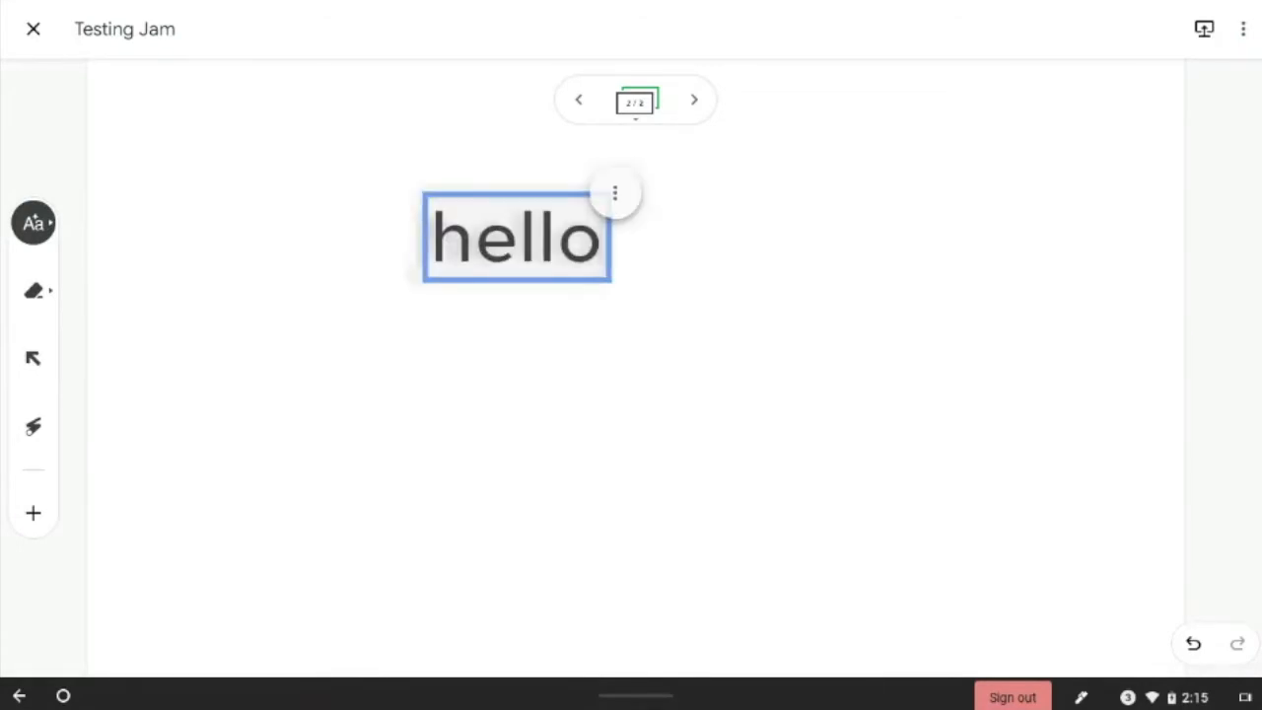
# - Move the "hello" text to the frame's upper-left corner and deselect it
pyautogui.click(33, 358)
pyautogui.moveTo(517, 238); pyautogui.dragTo(248, 156)
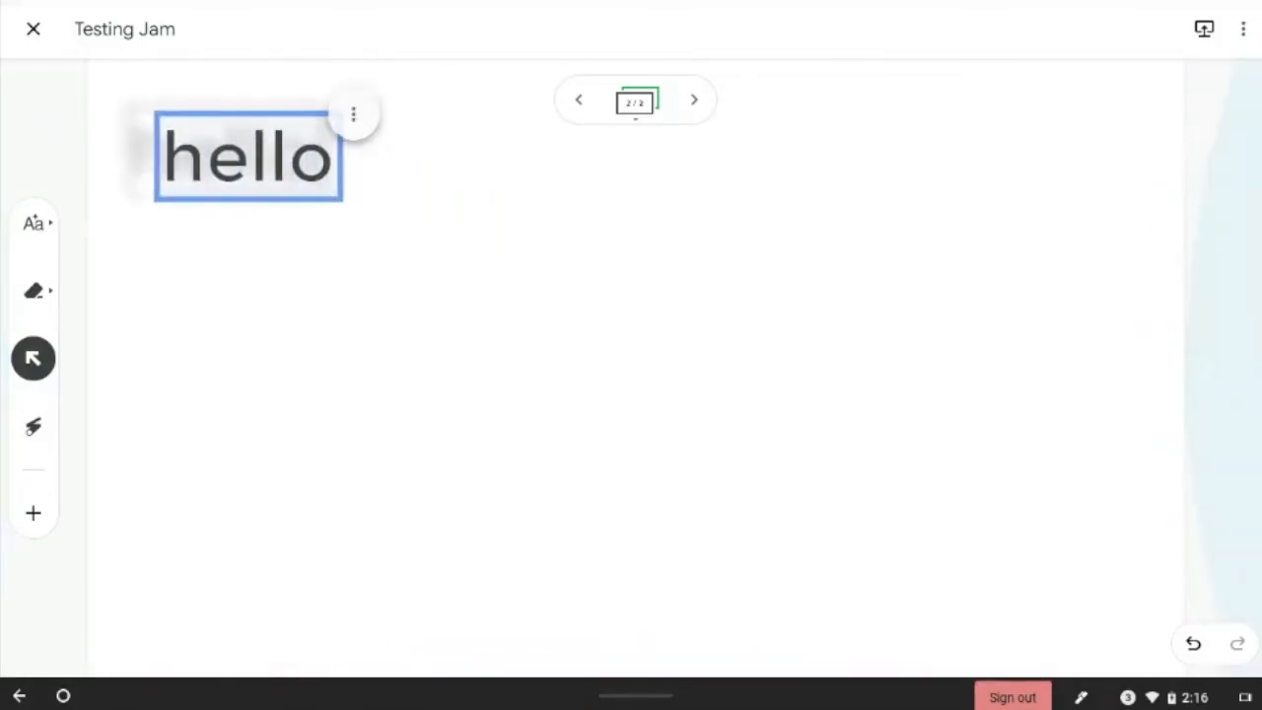
pyautogui.click(552, 345)
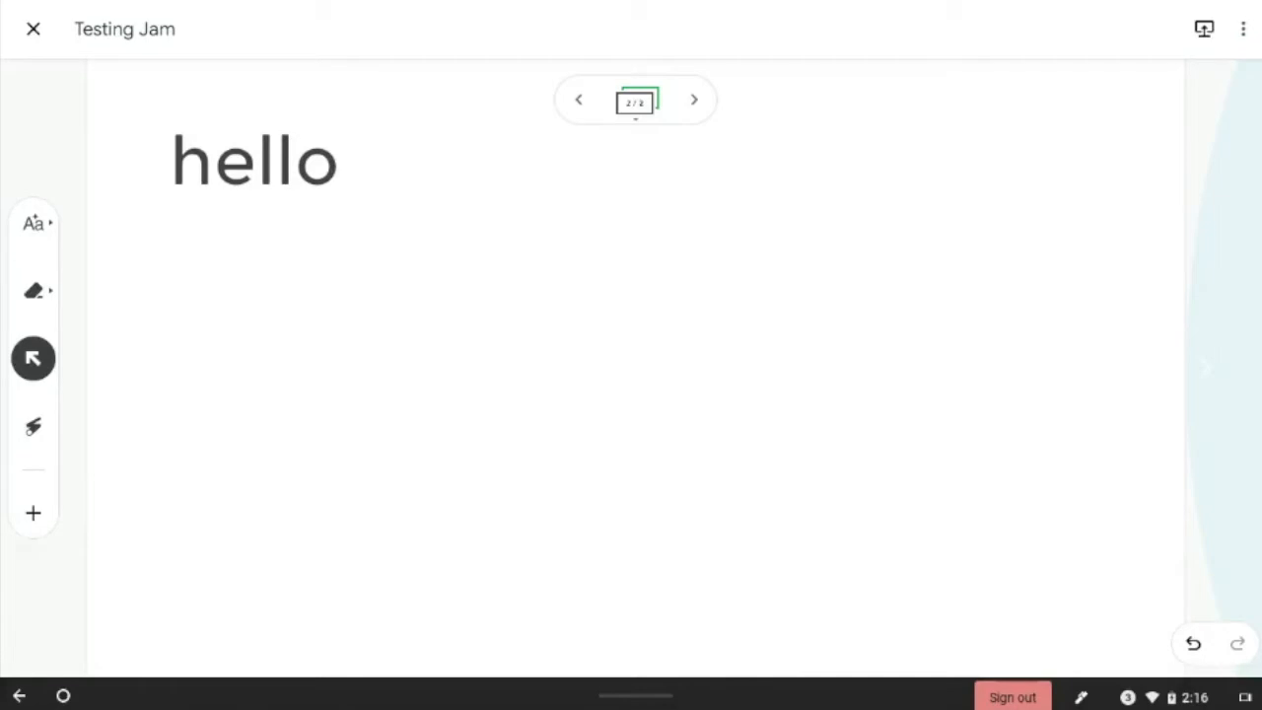
# - Handwrite "My name is" below "hello" with the handwriting-to-text tool
pyautogui.click(33, 222)
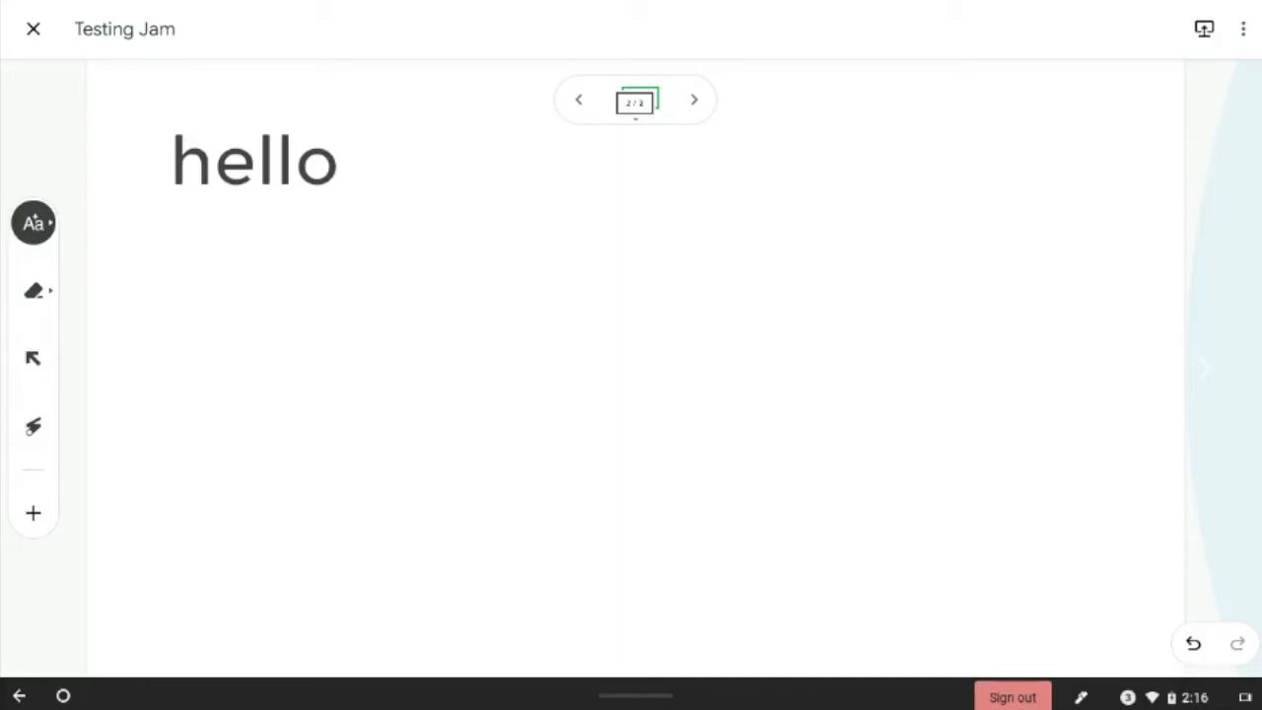
pyautogui.moveTo(320, 334)
pyautogui.mouseDown()
pyautogui.moveTo(342, 296)
pyautogui.moveTo(390, 296)
pyautogui.moveTo(362, 384)
pyautogui.mouseUp()
pyautogui.moveTo(440, 326)
pyautogui.mouseDown()
pyautogui.moveTo(456, 288)
pyautogui.moveTo(503, 286)
pyautogui.moveTo(568, 312)
pyautogui.moveTo(606, 307)
pyautogui.mouseUp()
pyautogui.moveTo(647, 277); pyautogui.dragTo(634, 305)
pyautogui.moveTo(596, 255); pyautogui.dragTo(605, 258)
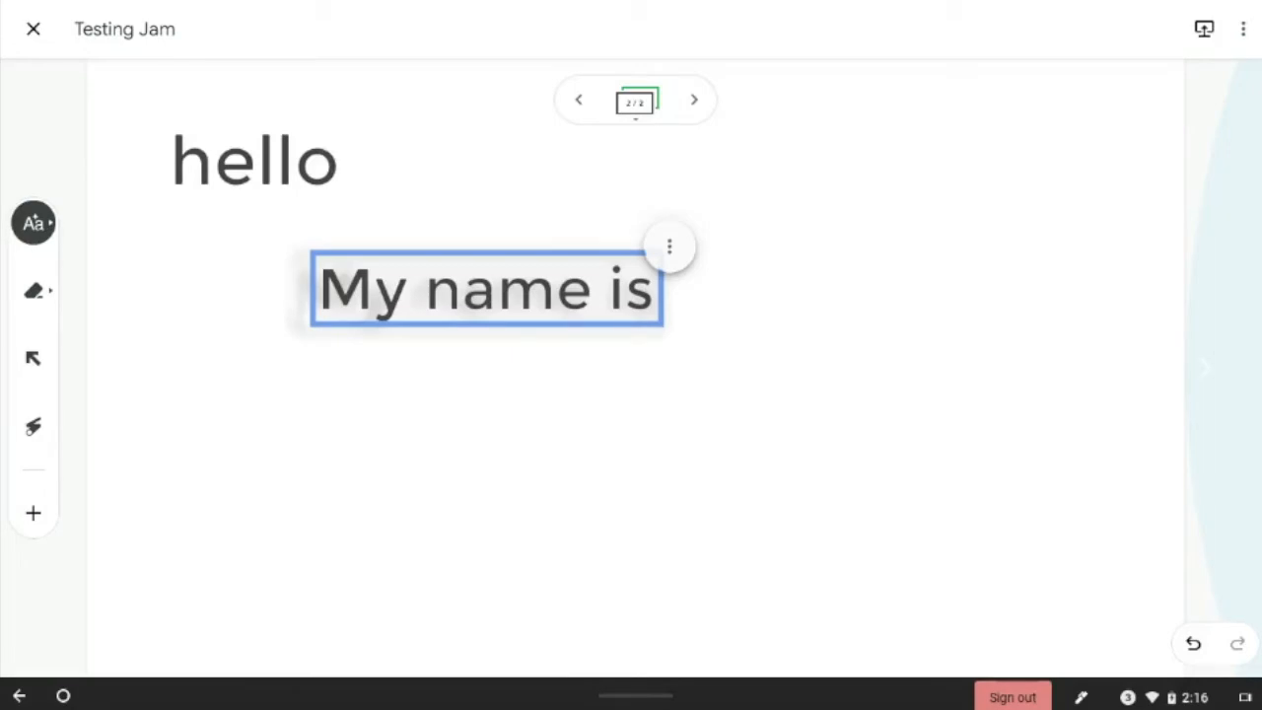
# - Try to handwrite "This is Jamboard" as converted text below "My name is"
pyautogui.moveTo(233, 449)
pyautogui.mouseDown()
pyautogui.moveTo(258, 422)
pyautogui.moveTo(254, 505)
pyautogui.moveTo(301, 497)
pyautogui.mouseUp()
pyautogui.moveTo(359, 456); pyautogui.dragTo(360, 486)
pyautogui.click(356, 429)
pyautogui.moveTo(384, 450)
pyautogui.mouseDown()
pyautogui.moveTo(386, 475)
pyautogui.moveTo(371, 482)
pyautogui.mouseUp()
pyautogui.moveTo(415, 410)
pyautogui.mouseDown()
pyautogui.moveTo(457, 451)
pyautogui.moveTo(401, 507)
pyautogui.mouseUp()
pyautogui.moveTo(482, 454)
pyautogui.mouseDown()
pyautogui.moveTo(485, 465)
pyautogui.moveTo(523, 465)
pyautogui.mouseUp()
pyautogui.moveTo(519, 419)
pyautogui.mouseDown()
pyautogui.moveTo(552, 462)
pyautogui.moveTo(599, 448)
pyautogui.mouseUp()
pyautogui.moveTo(612, 390); pyautogui.dragTo(603, 463)
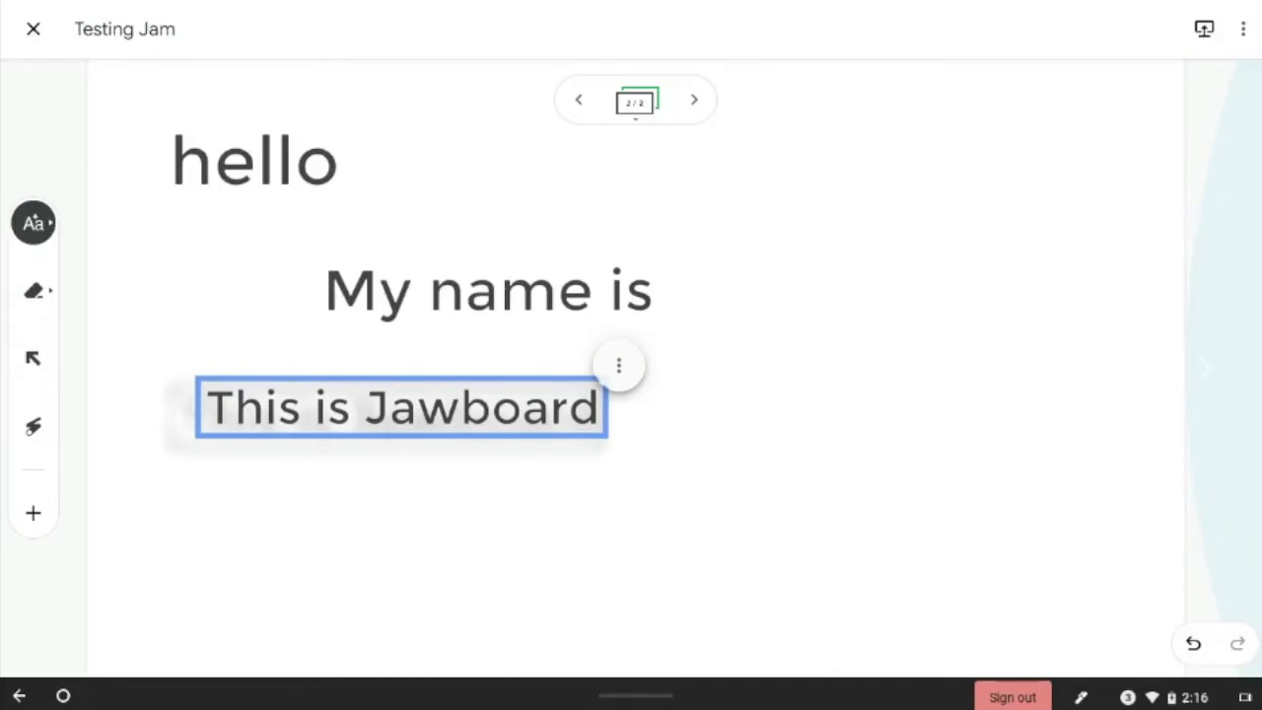
# - Move the "This is Jawboard" text around the frame, view its options, and delete it
pyautogui.moveTo(401, 407); pyautogui.dragTo(405, 417)
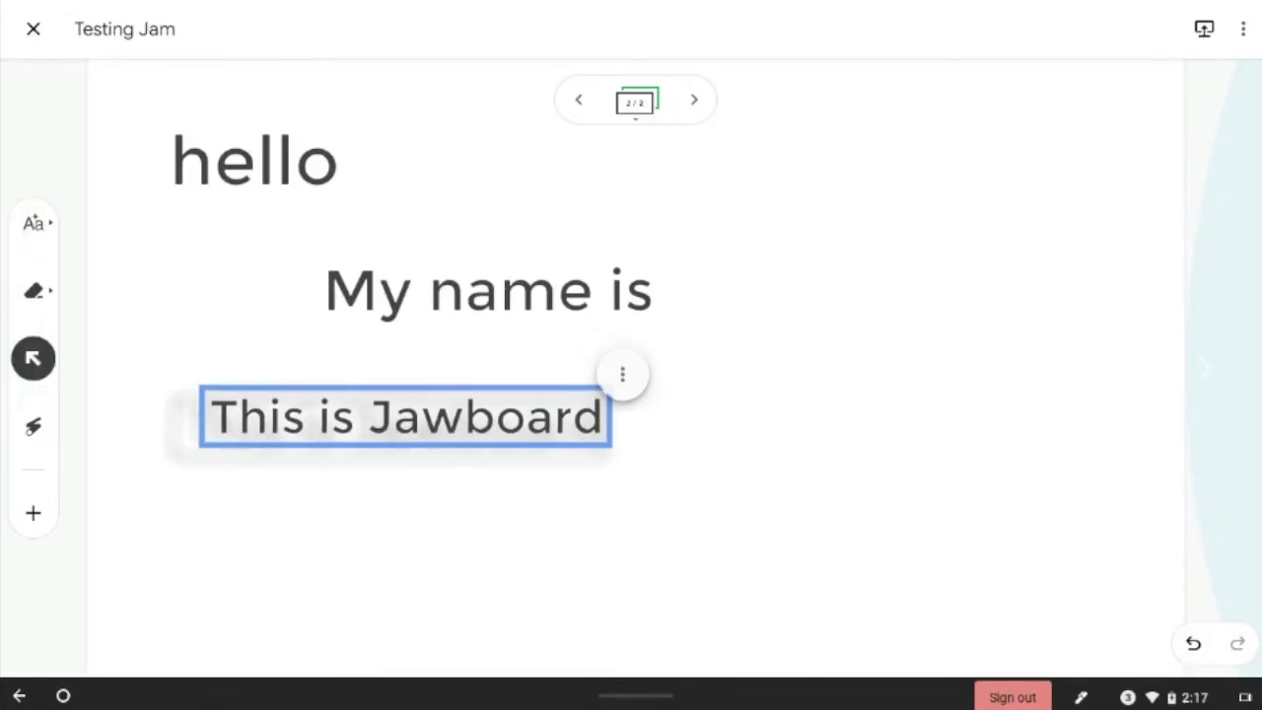
pyautogui.moveTo(406, 416); pyautogui.dragTo(503, 466)
pyautogui.click(719, 423)
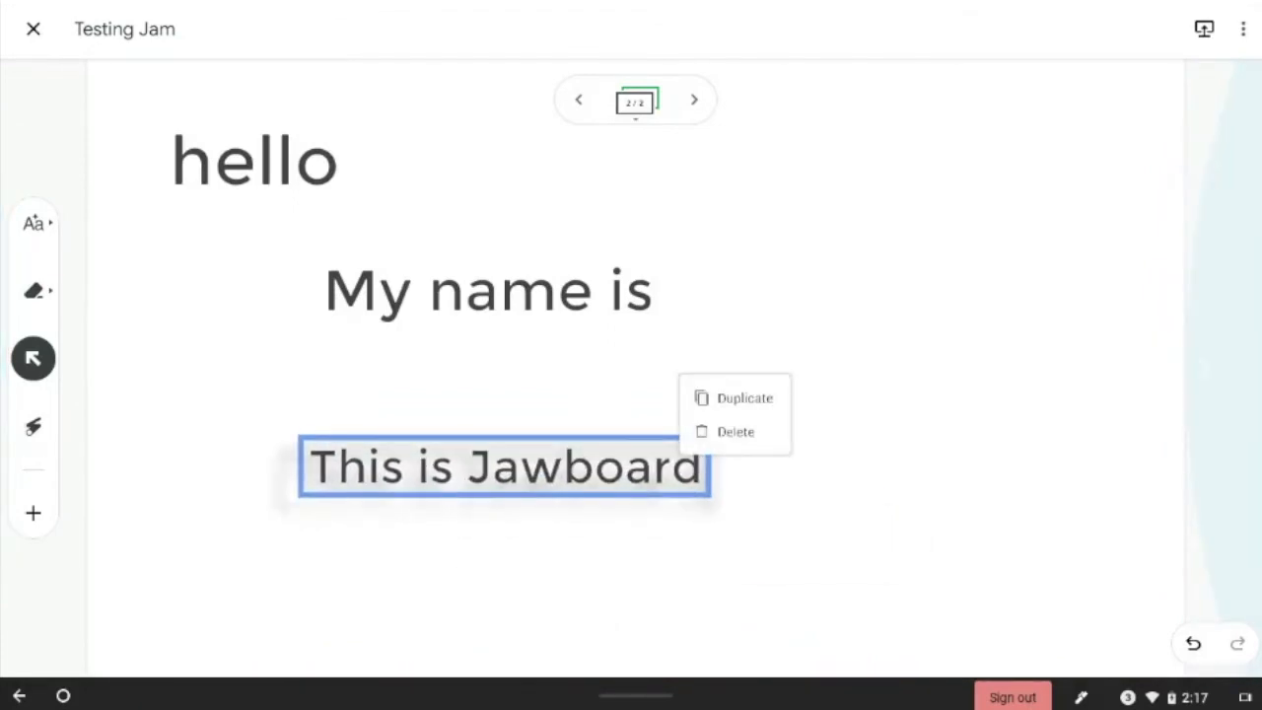
pyautogui.moveTo(504, 466); pyautogui.dragTo(634, 659)
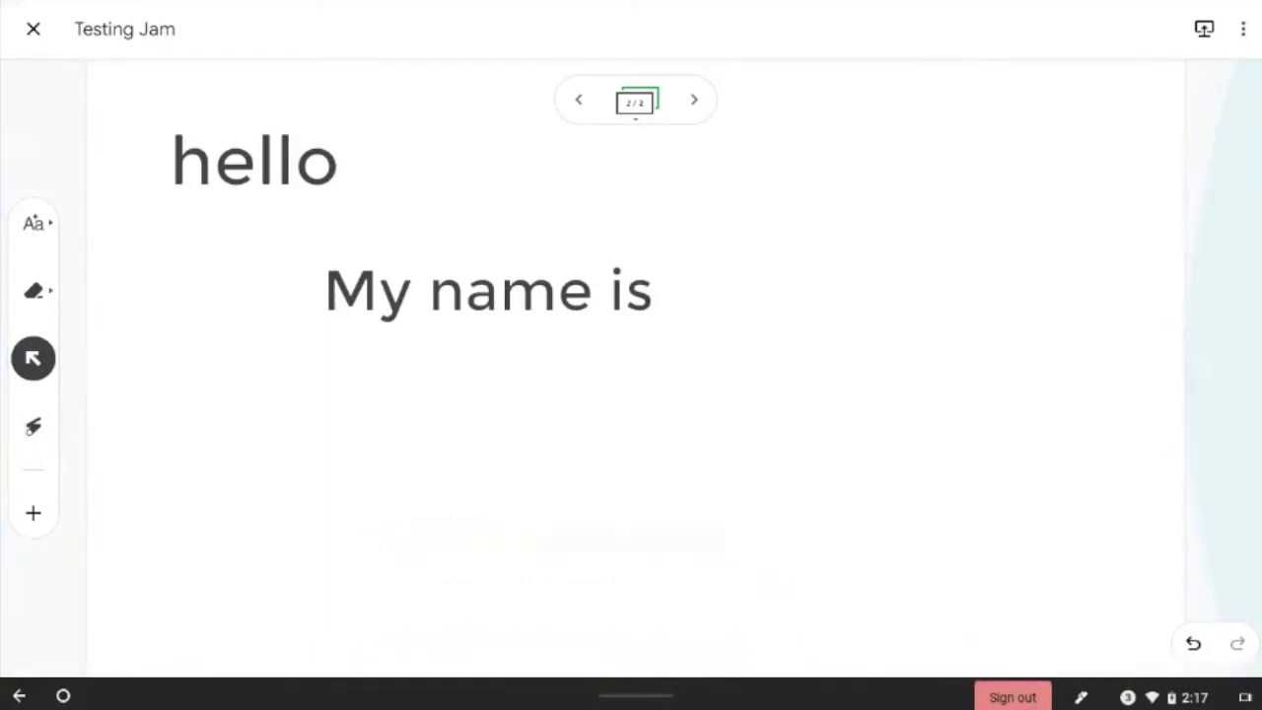
# - Handwrite "this is Jamboard" again below "My name is" with the handwriting-to-text tool
pyautogui.click(32, 222)
pyautogui.moveTo(179, 414); pyautogui.dragTo(243, 360)
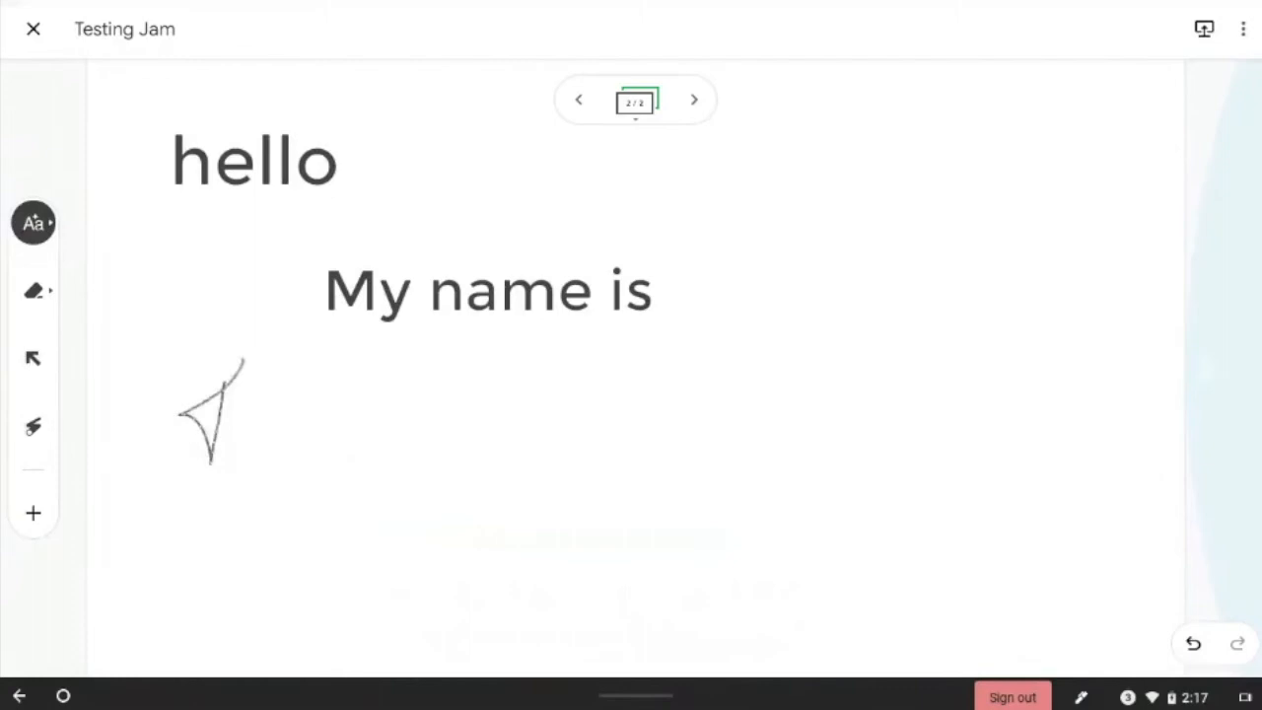
pyautogui.moveTo(233, 456); pyautogui.dragTo(264, 449)
pyautogui.moveTo(266, 406); pyautogui.dragTo(296, 451)
pyautogui.moveTo(365, 408)
pyautogui.mouseDown()
pyautogui.moveTo(365, 422)
pyautogui.moveTo(378, 412)
pyautogui.moveTo(365, 439)
pyautogui.mouseUp()
pyautogui.moveTo(449, 351); pyautogui.dragTo(501, 347)
pyautogui.moveTo(480, 351); pyautogui.dragTo(437, 451)
pyautogui.moveTo(508, 414); pyautogui.dragTo(515, 438)
pyautogui.moveTo(519, 422); pyautogui.dragTo(570, 432)
pyautogui.moveTo(562, 369)
pyautogui.mouseDown()
pyautogui.moveTo(568, 426)
pyautogui.moveTo(615, 426)
pyautogui.moveTo(605, 422)
pyautogui.moveTo(652, 395)
pyautogui.moveTo(664, 422)
pyautogui.mouseUp()
pyautogui.moveTo(666, 391)
pyautogui.mouseDown()
pyautogui.moveTo(696, 387)
pyautogui.moveTo(710, 350)
pyautogui.moveTo(733, 414)
pyautogui.mouseUp()
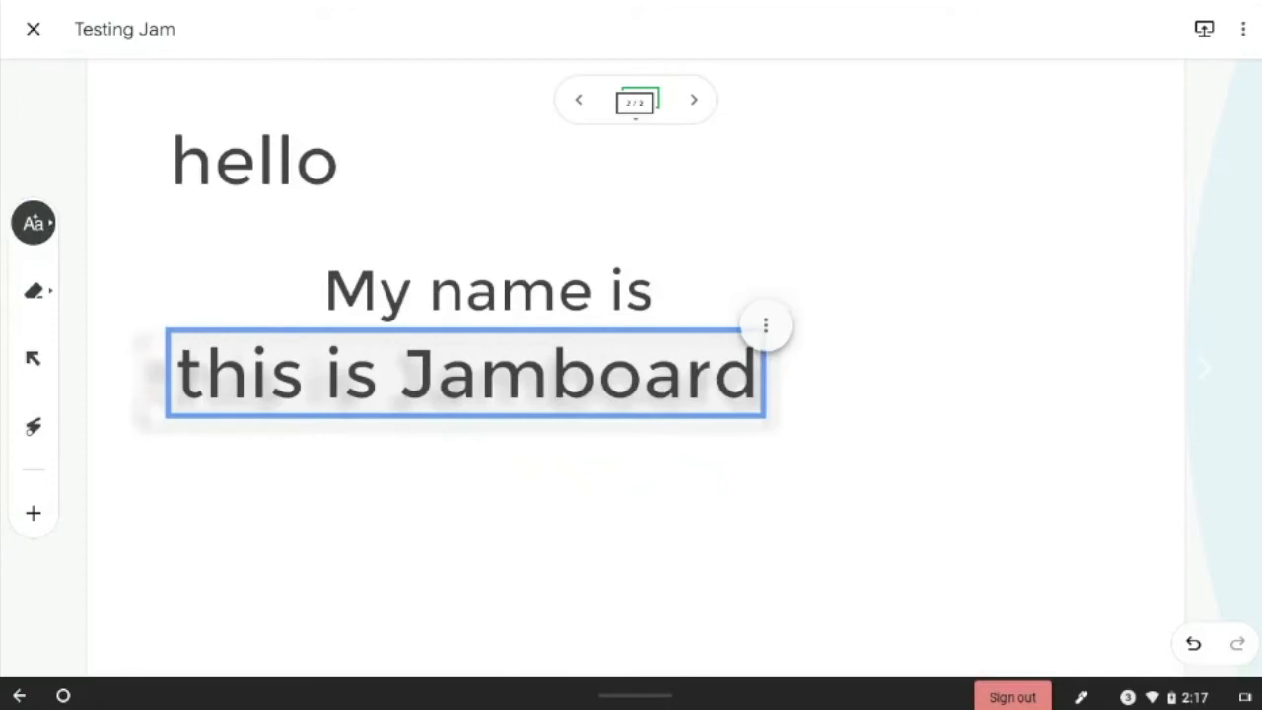
# - Use the shape recognition tool to draw an ellipse and a circle in the right part of the frame
pyautogui.click(32, 223)
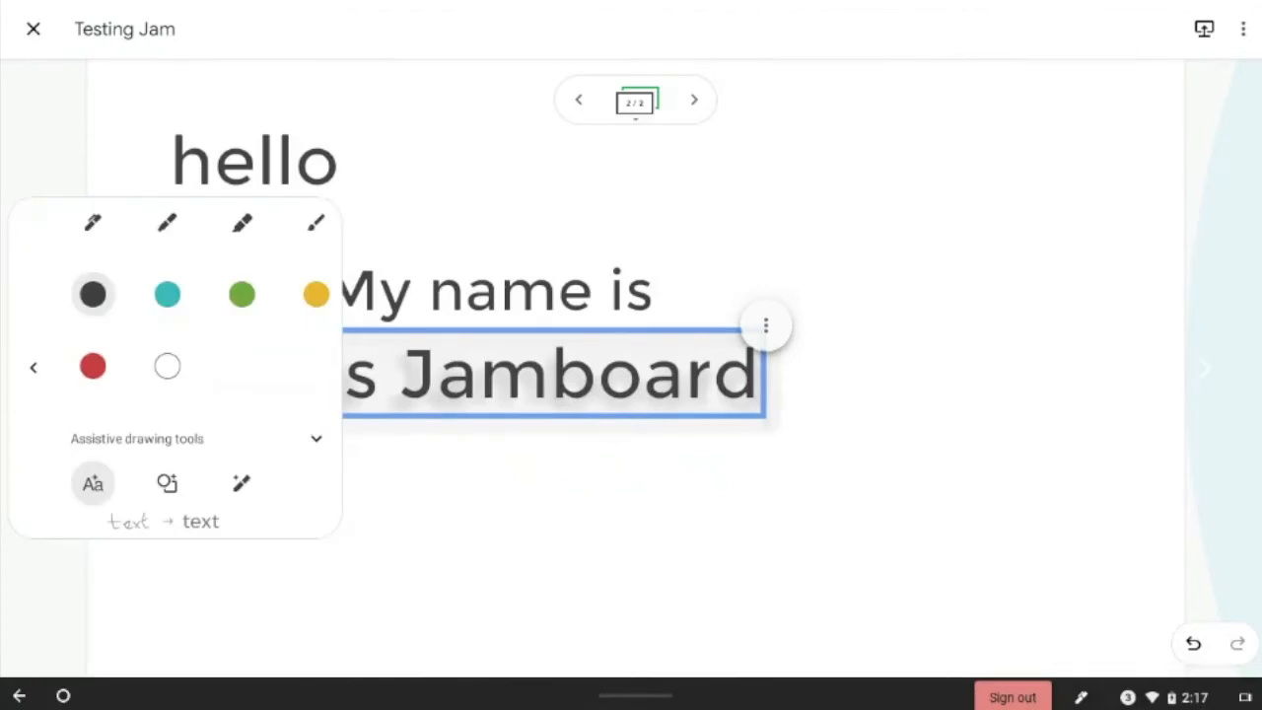
pyautogui.click(167, 483)
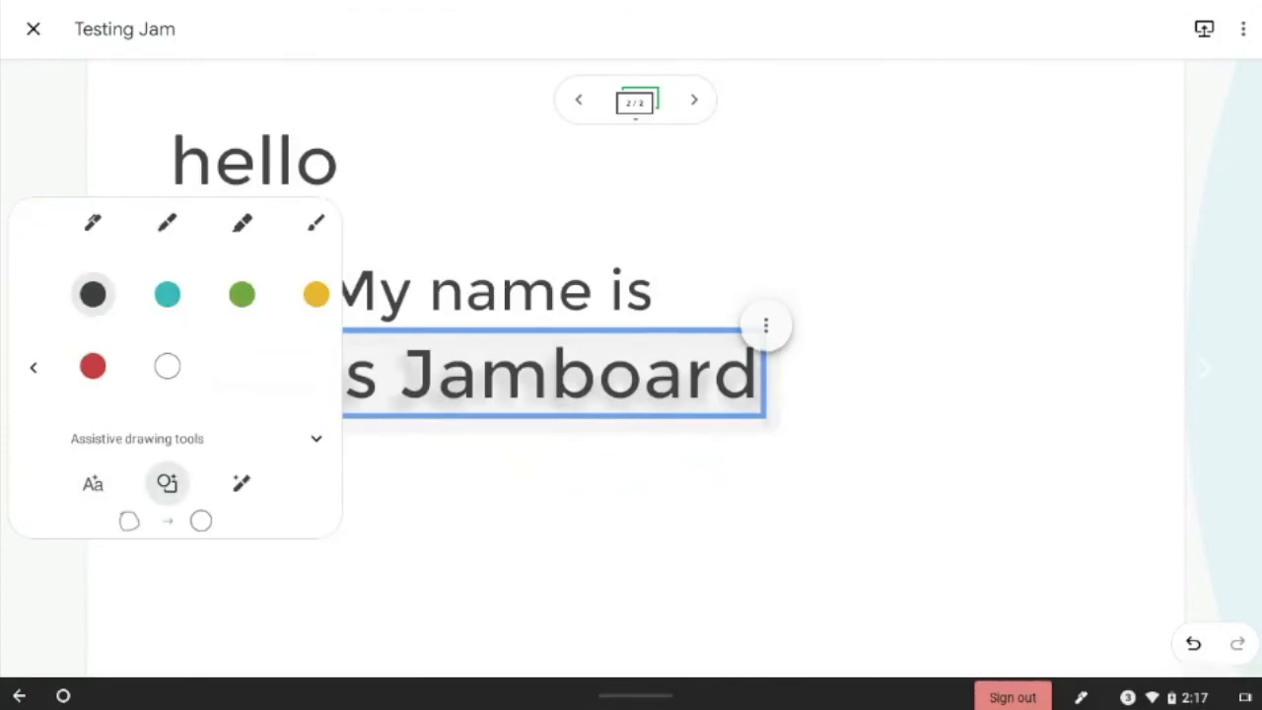
pyautogui.click(34, 367)
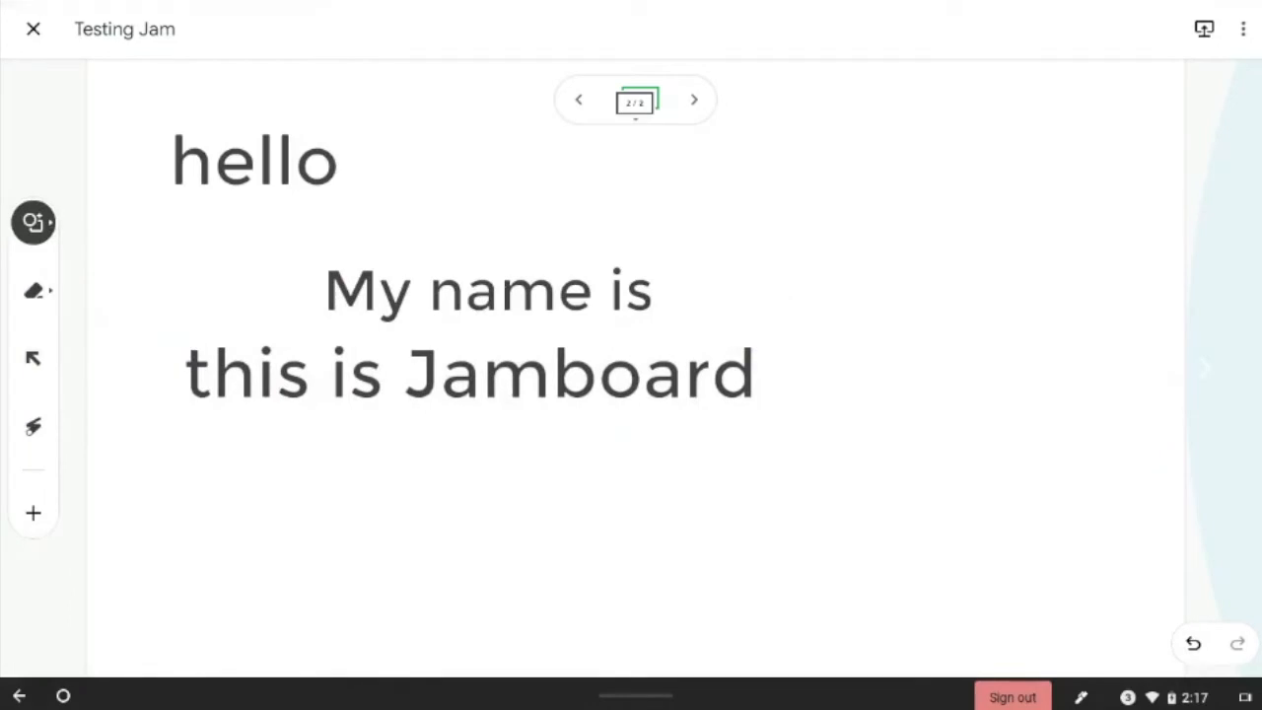
pyautogui.moveTo(927, 138)
pyautogui.mouseDown()
pyautogui.moveTo(940, 160)
pyautogui.moveTo(923, 134)
pyautogui.mouseUp()
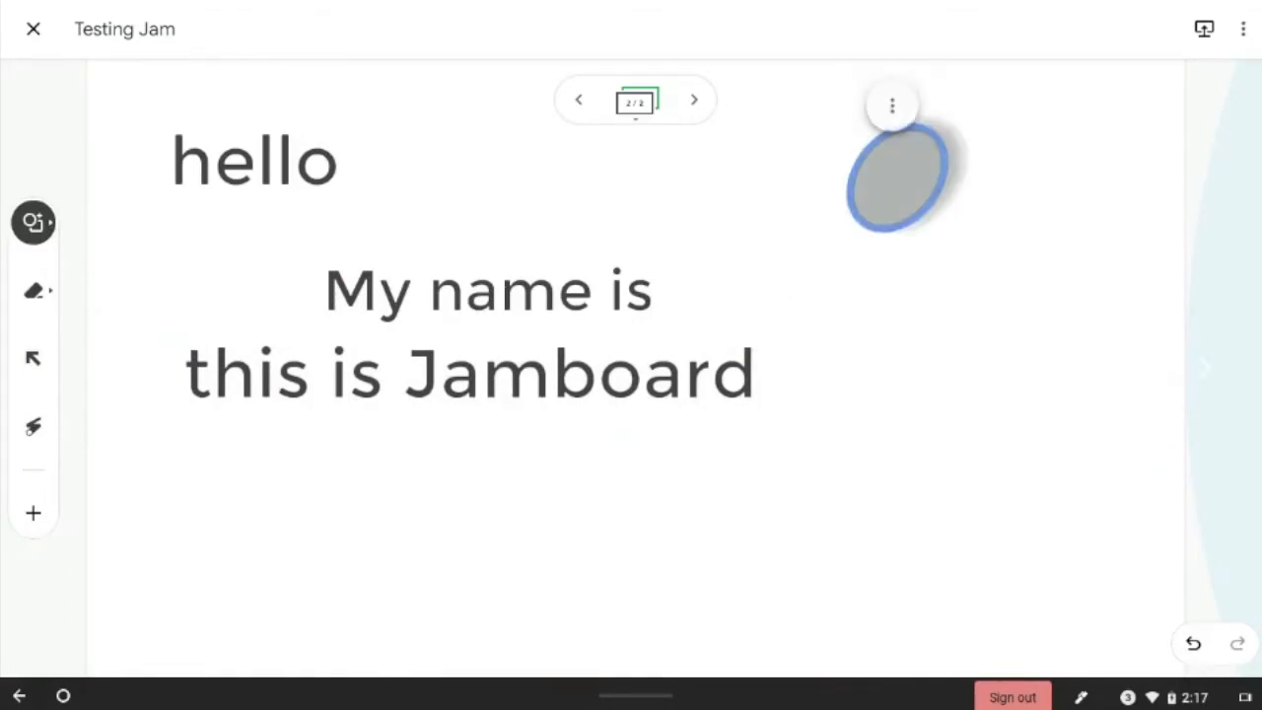
pyautogui.click(892, 104)
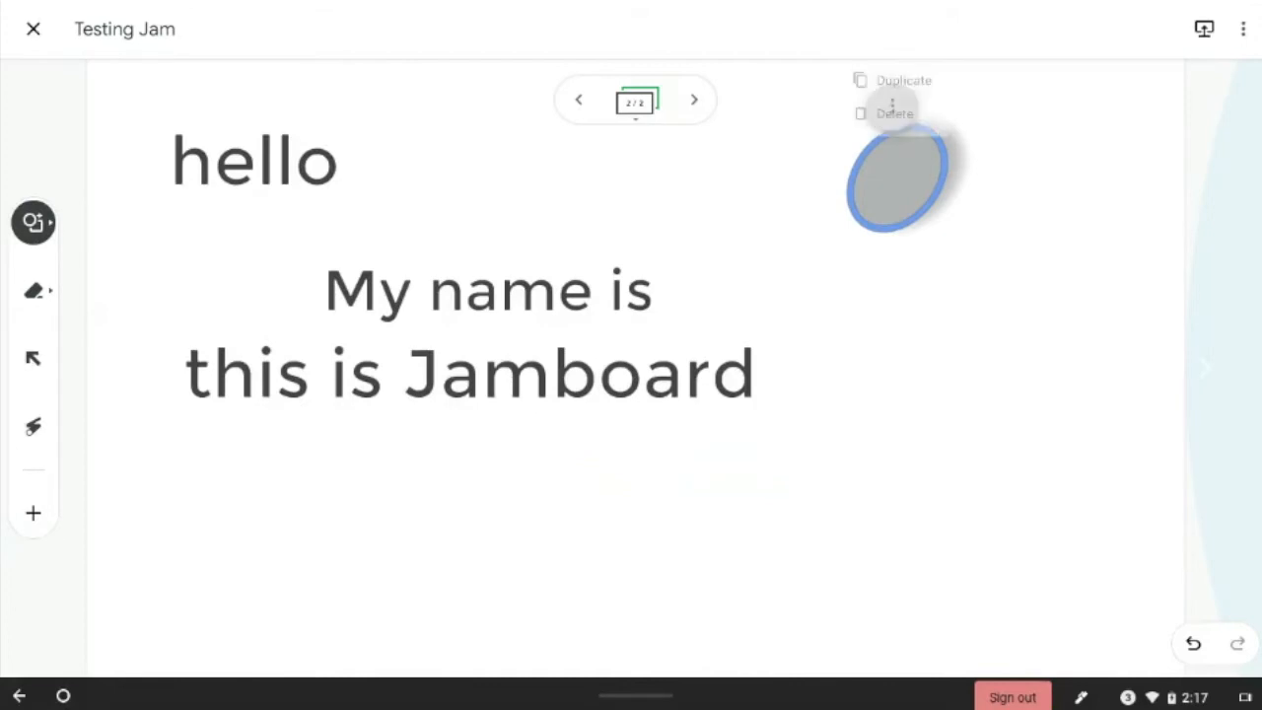
pyautogui.click(971, 315)
pyautogui.moveTo(984, 315)
pyautogui.mouseDown()
pyautogui.moveTo(916, 378)
pyautogui.moveTo(986, 306)
pyautogui.mouseUp()
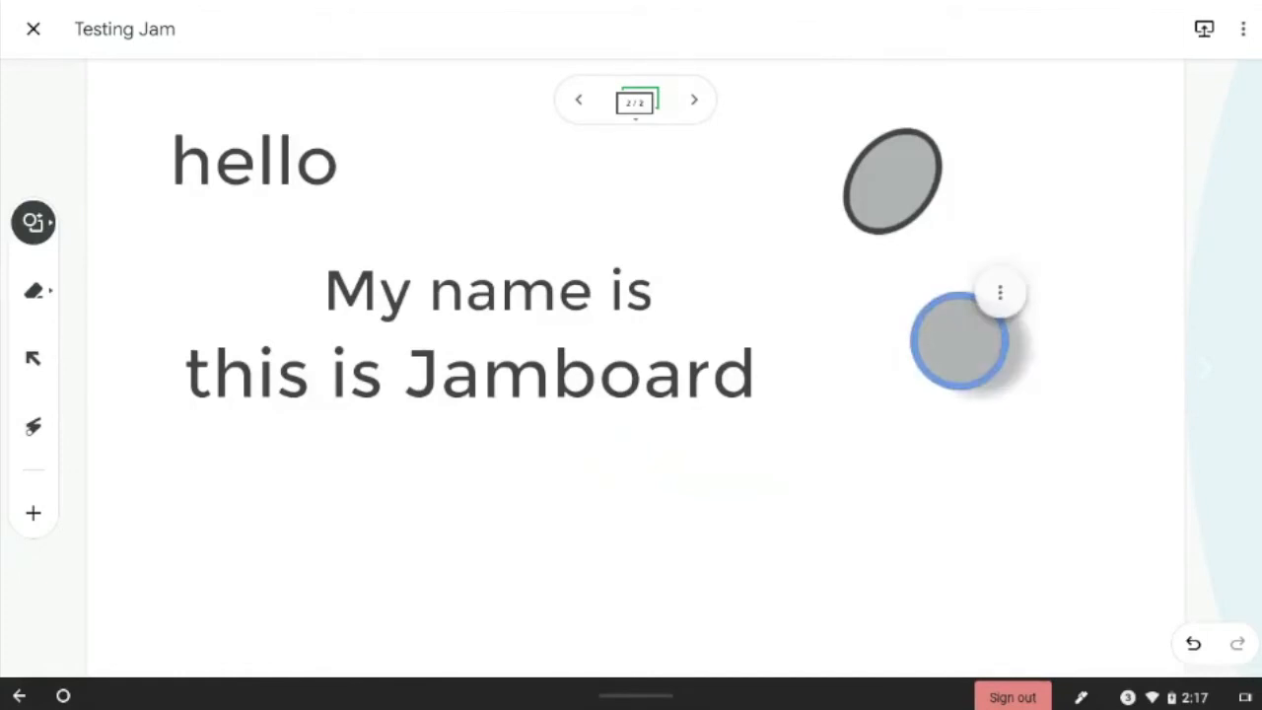
# - Draw three triangles and a square below the text, a pentagon beside "hello", and a large circle at the frame's lower left
pyautogui.moveTo(783, 563)
pyautogui.mouseDown()
pyautogui.moveTo(897, 558)
pyautogui.moveTo(785, 563)
pyautogui.mouseUp()
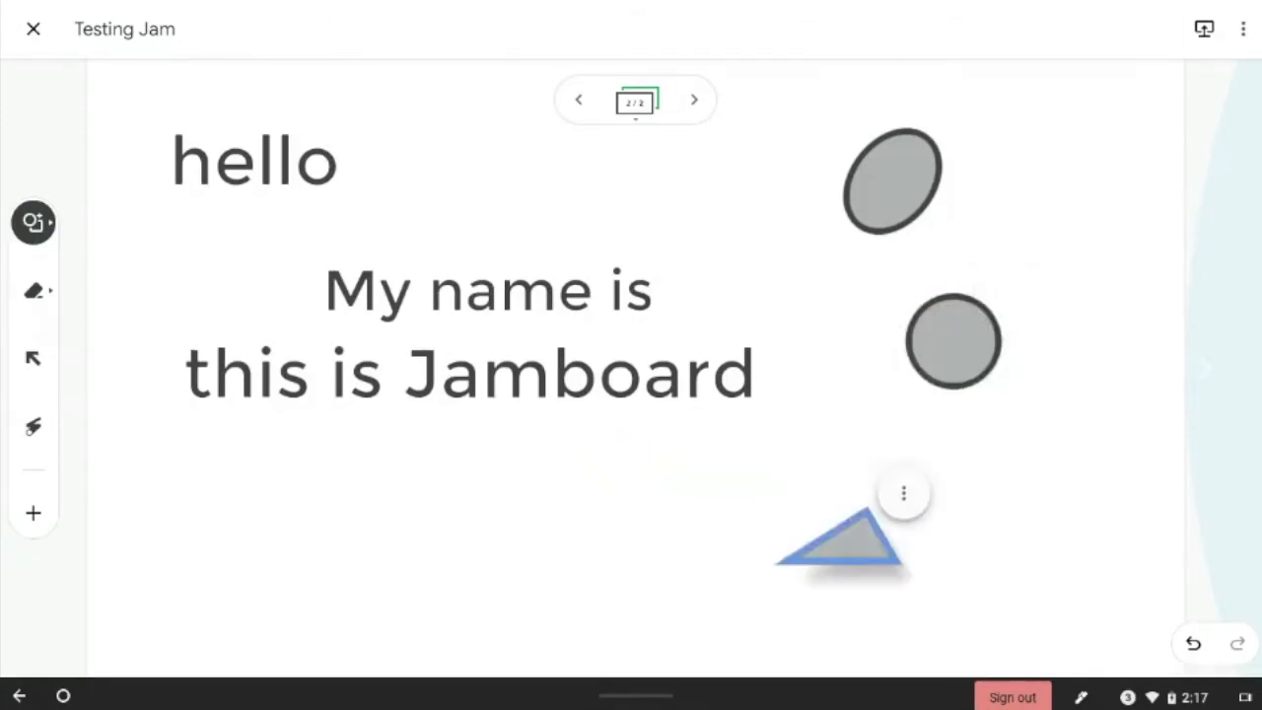
pyautogui.moveTo(460, 487)
pyautogui.mouseDown()
pyautogui.moveTo(374, 530)
pyautogui.moveTo(516, 542)
pyautogui.moveTo(445, 484)
pyautogui.mouseUp()
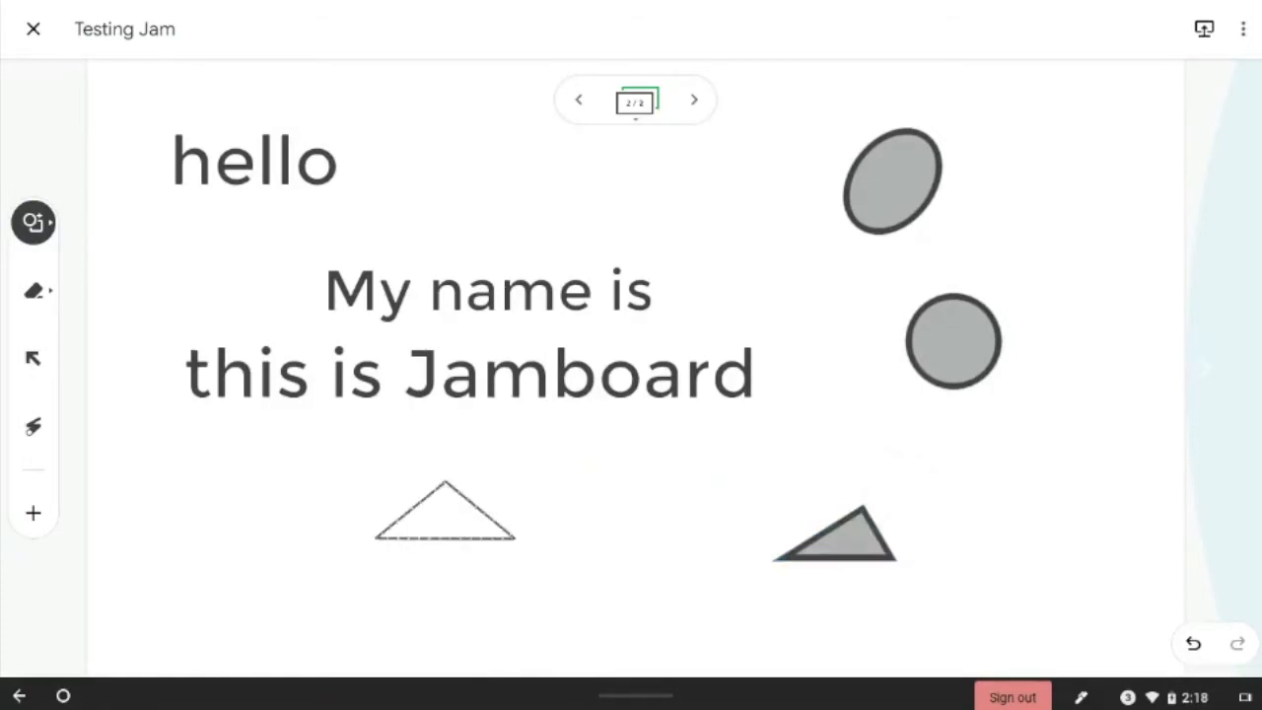
pyautogui.moveTo(636, 477)
pyautogui.mouseDown()
pyautogui.moveTo(619, 563)
pyautogui.moveTo(677, 523)
pyautogui.moveTo(635, 476)
pyautogui.mouseUp()
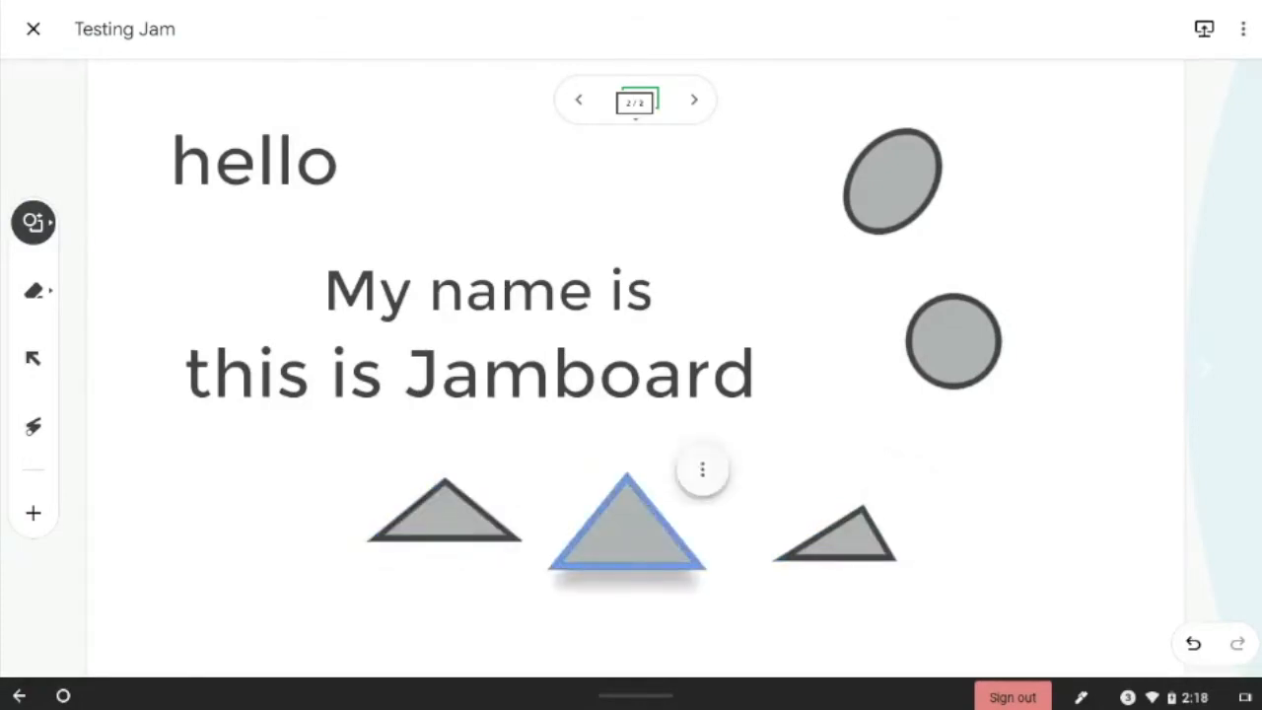
pyautogui.moveTo(970, 456)
pyautogui.mouseDown()
pyautogui.moveTo(1048, 529)
pyautogui.moveTo(963, 555)
pyautogui.moveTo(962, 454)
pyautogui.mouseUp()
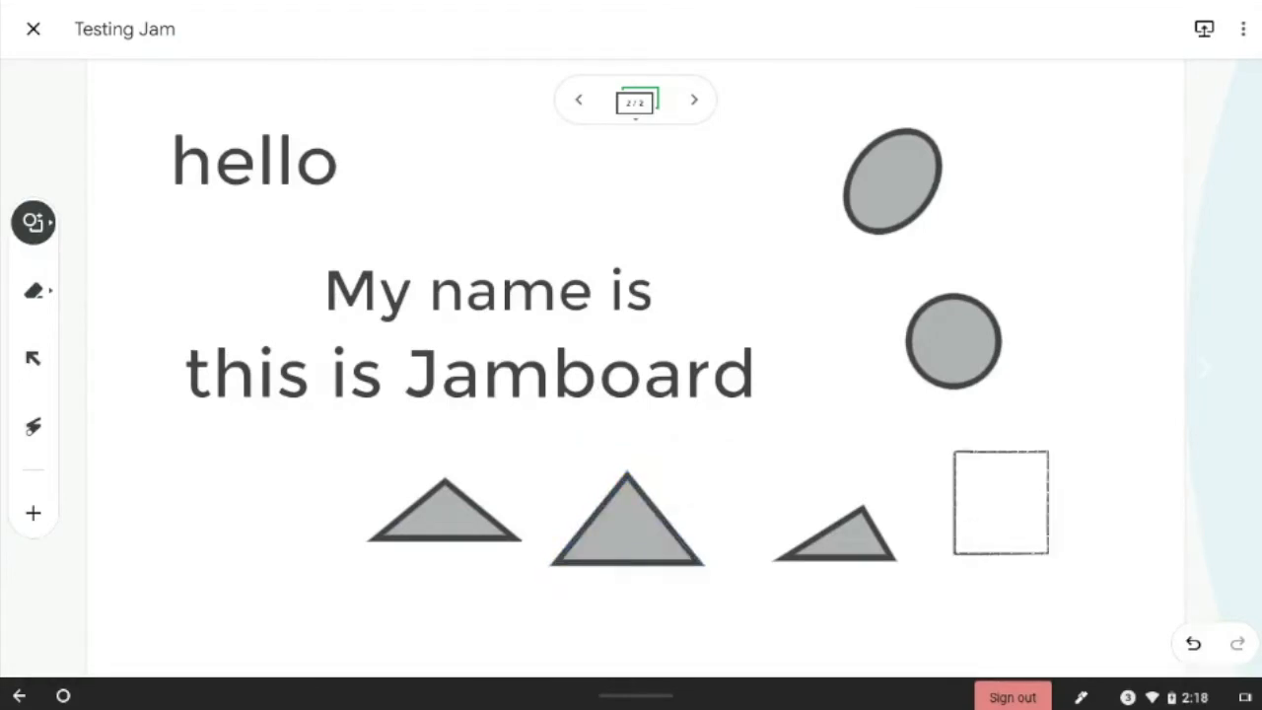
pyautogui.moveTo(503, 142)
pyautogui.mouseDown()
pyautogui.moveTo(459, 183)
pyautogui.moveTo(484, 227)
pyautogui.moveTo(549, 186)
pyautogui.moveTo(503, 144)
pyautogui.mouseUp()
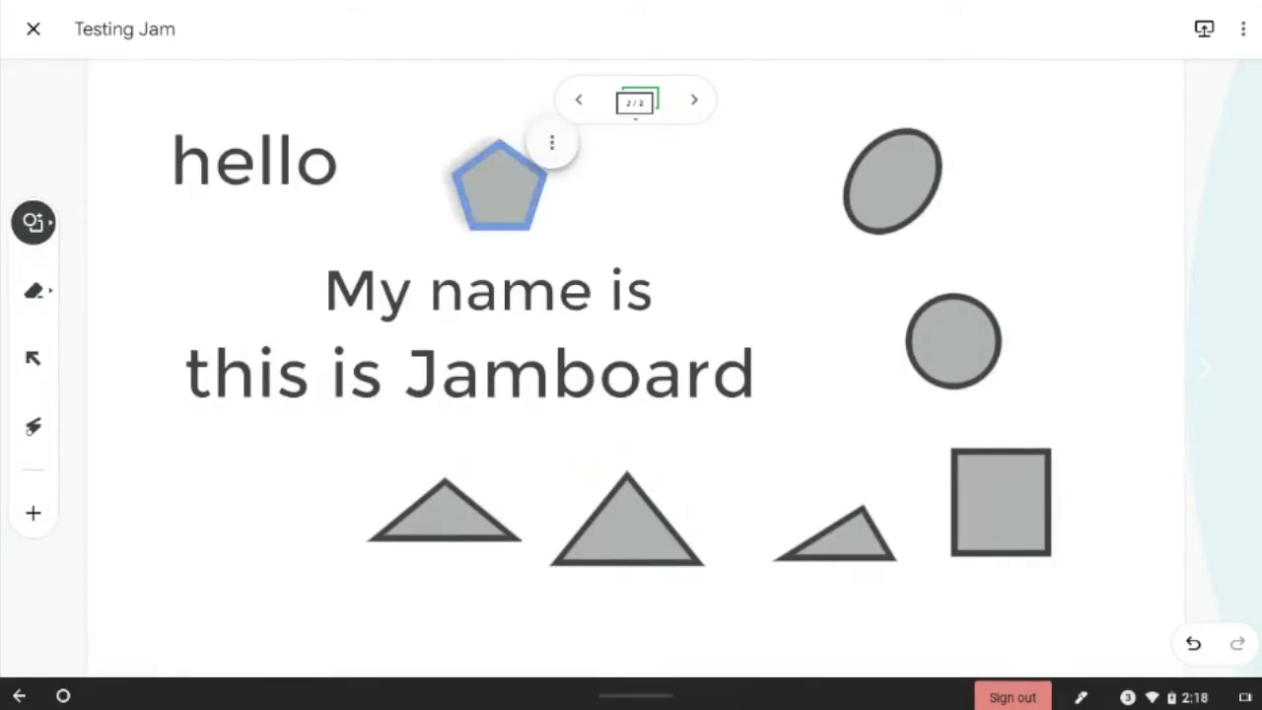
pyautogui.moveTo(182, 449)
pyautogui.mouseDown()
pyautogui.moveTo(226, 450)
pyautogui.moveTo(267, 485)
pyautogui.moveTo(243, 542)
pyautogui.moveTo(182, 552)
pyautogui.moveTo(136, 521)
pyautogui.moveTo(182, 450)
pyautogui.mouseUp()
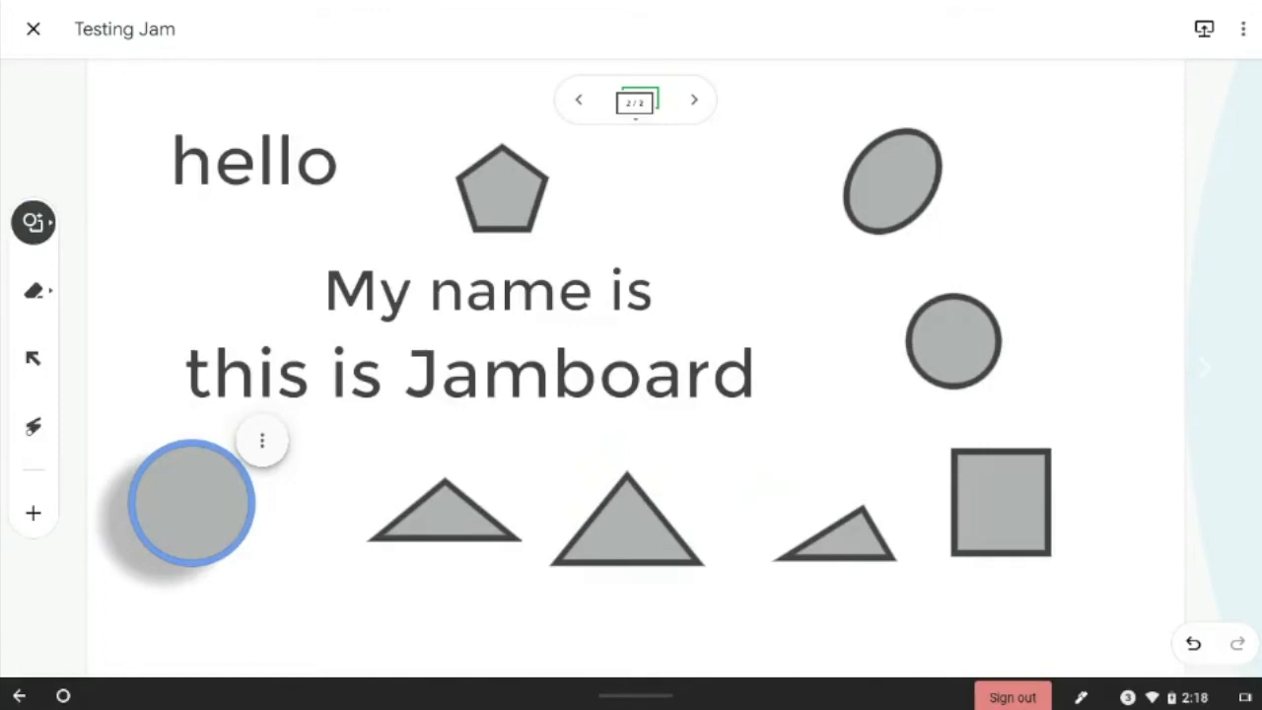
# - Clear all content from the current frame
pyautogui.click(33, 291)
pyautogui.click(33, 290)
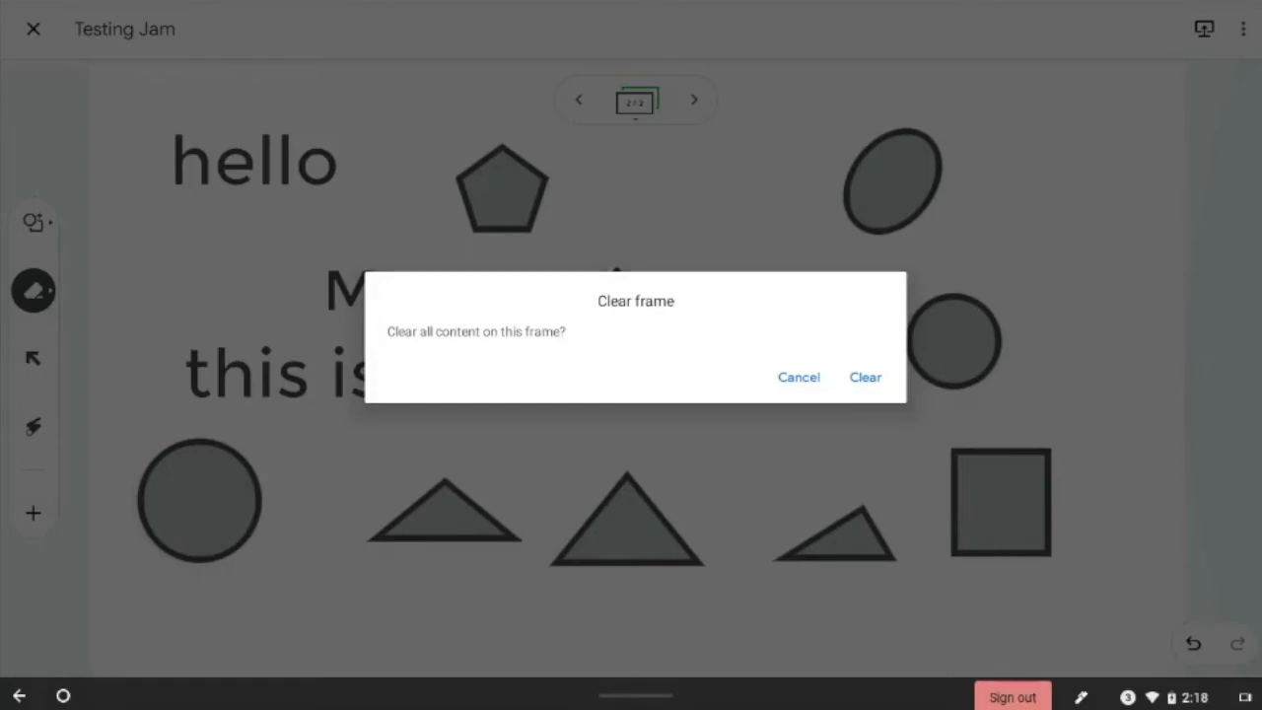
pyautogui.click(865, 376)
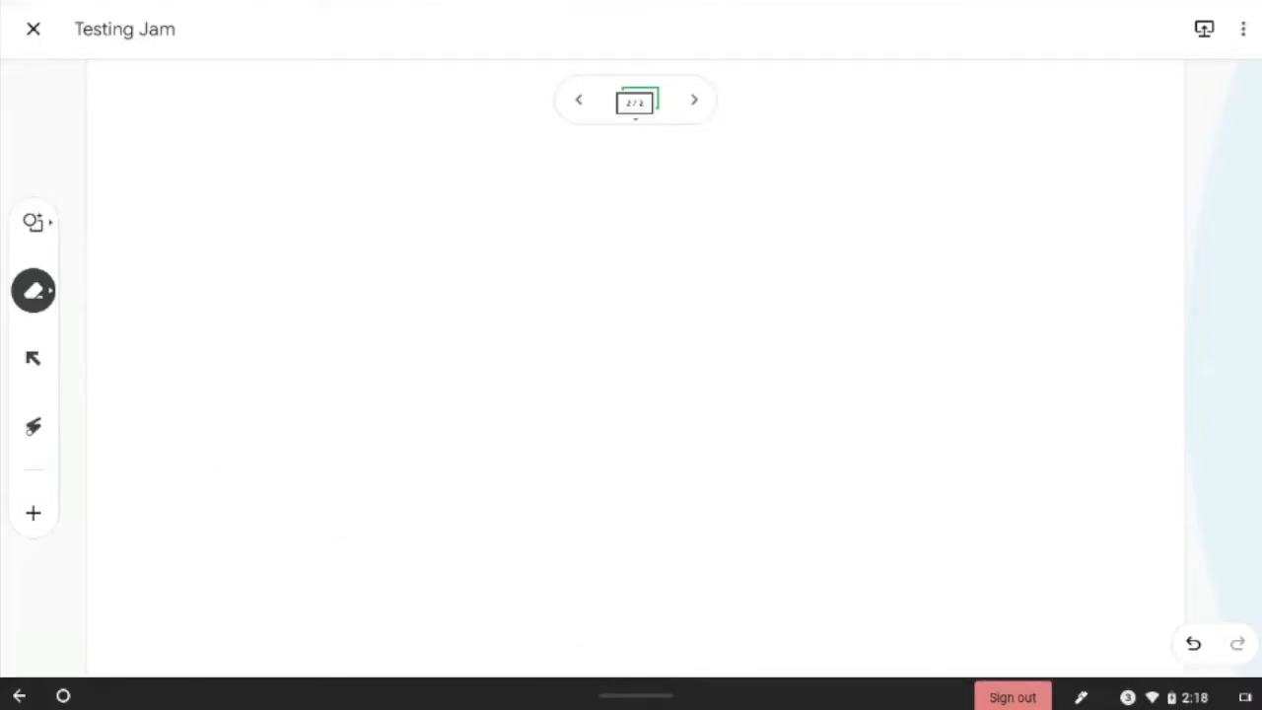
# - Doodle a bicycle with the AutoDraw tool and replace it with the third suggested bicycle drawing
pyautogui.click(33, 223)
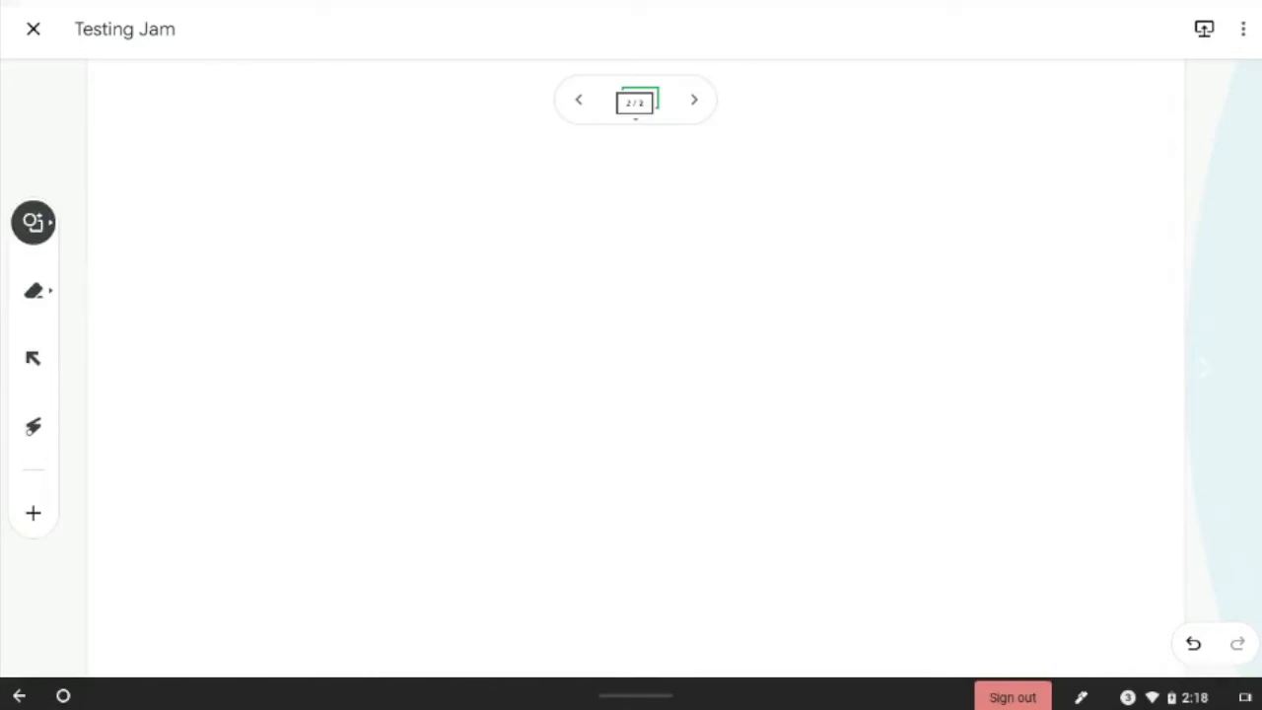
pyautogui.click(33, 223)
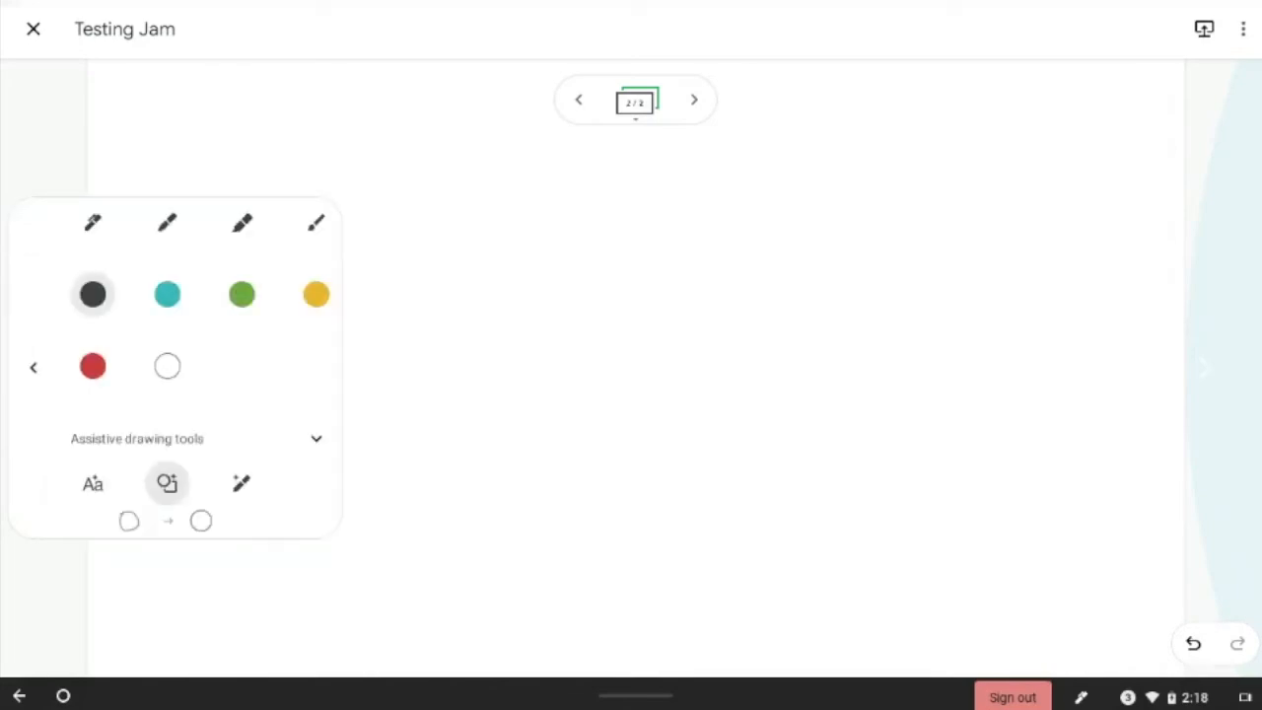
pyautogui.click(241, 483)
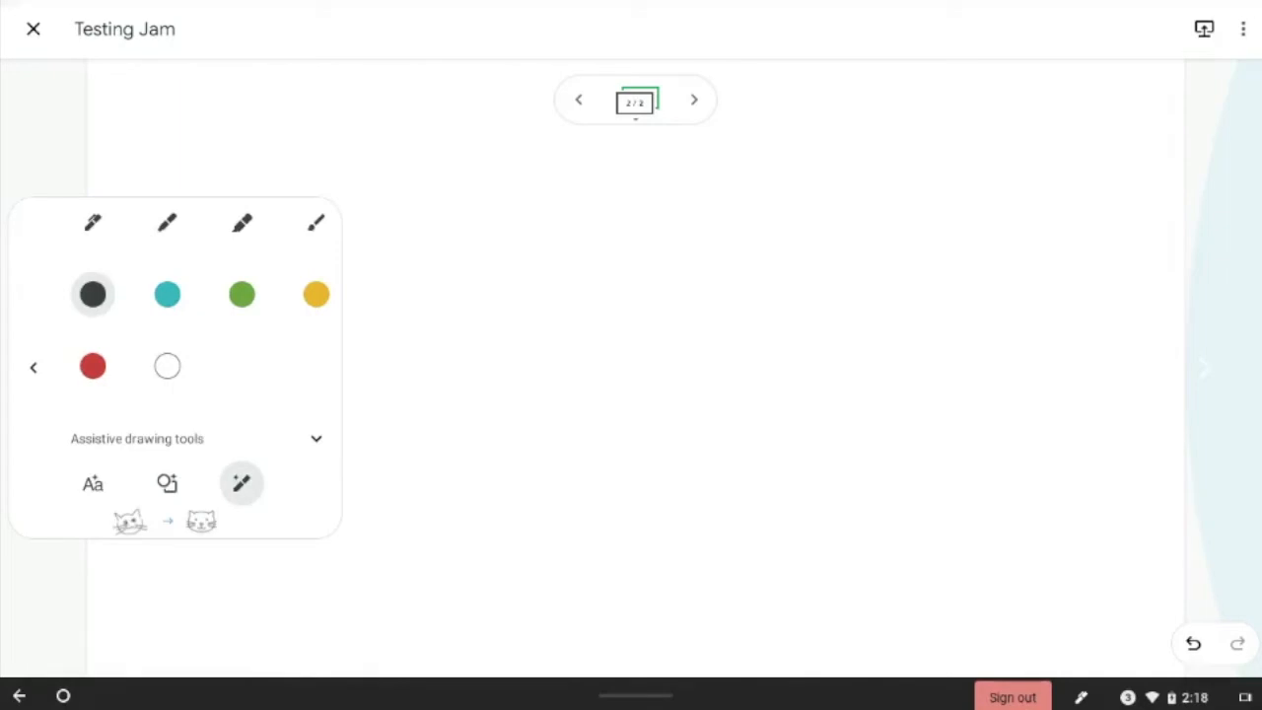
pyautogui.click(33, 367)
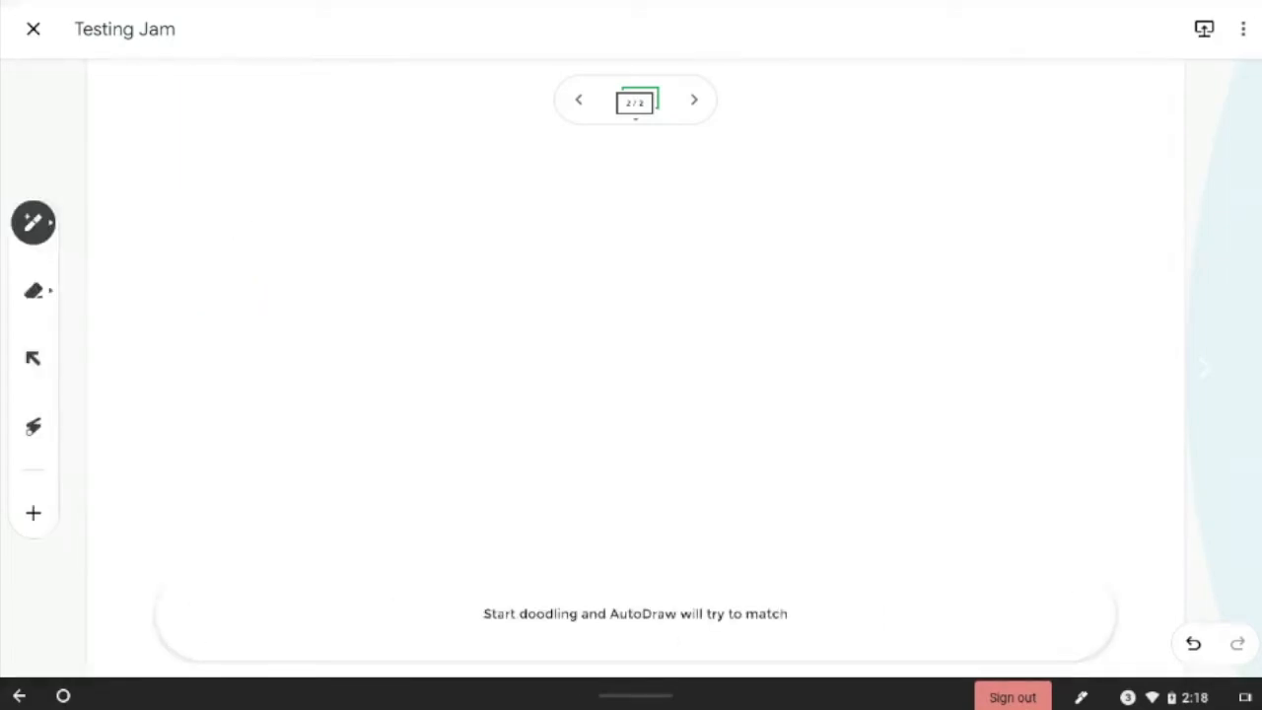
pyautogui.moveTo(411, 301)
pyautogui.mouseDown()
pyautogui.moveTo(417, 372)
pyautogui.moveTo(412, 305)
pyautogui.mouseUp()
pyautogui.moveTo(535, 304)
pyautogui.mouseDown()
pyautogui.moveTo(519, 298)
pyautogui.moveTo(547, 301)
pyautogui.mouseUp()
pyautogui.moveTo(402, 336)
pyautogui.mouseDown()
pyautogui.moveTo(555, 327)
pyautogui.moveTo(527, 231)
pyautogui.moveTo(509, 229)
pyautogui.moveTo(547, 224)
pyautogui.mouseUp()
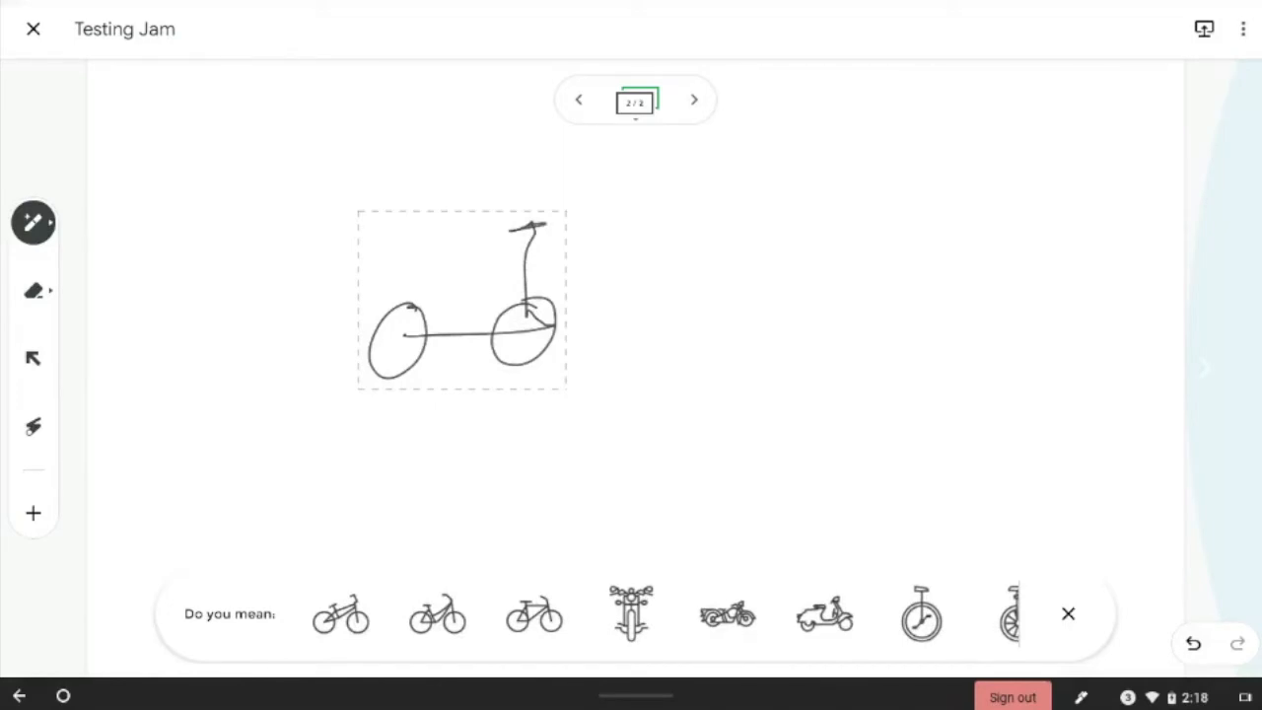
pyautogui.click(534, 615)
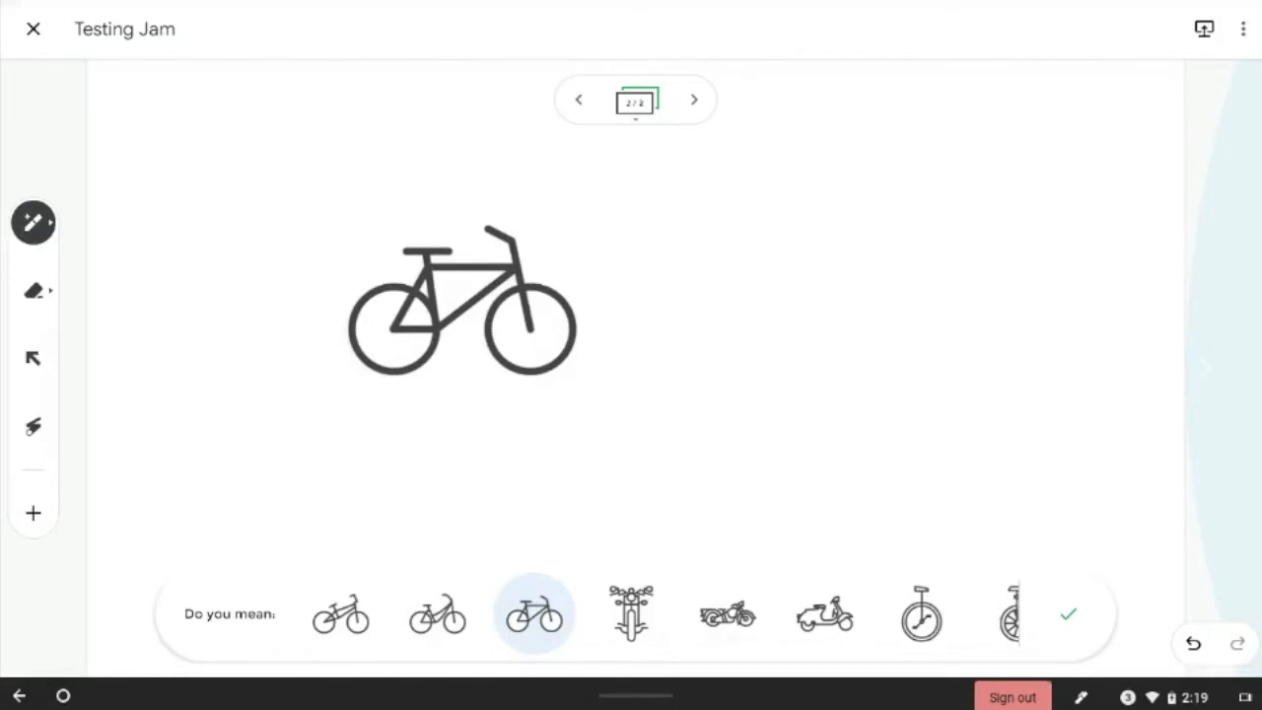
# - Move the bicycle toward the lower left of the frame, enlarge it slightly, and deselect it
pyautogui.click(33, 358)
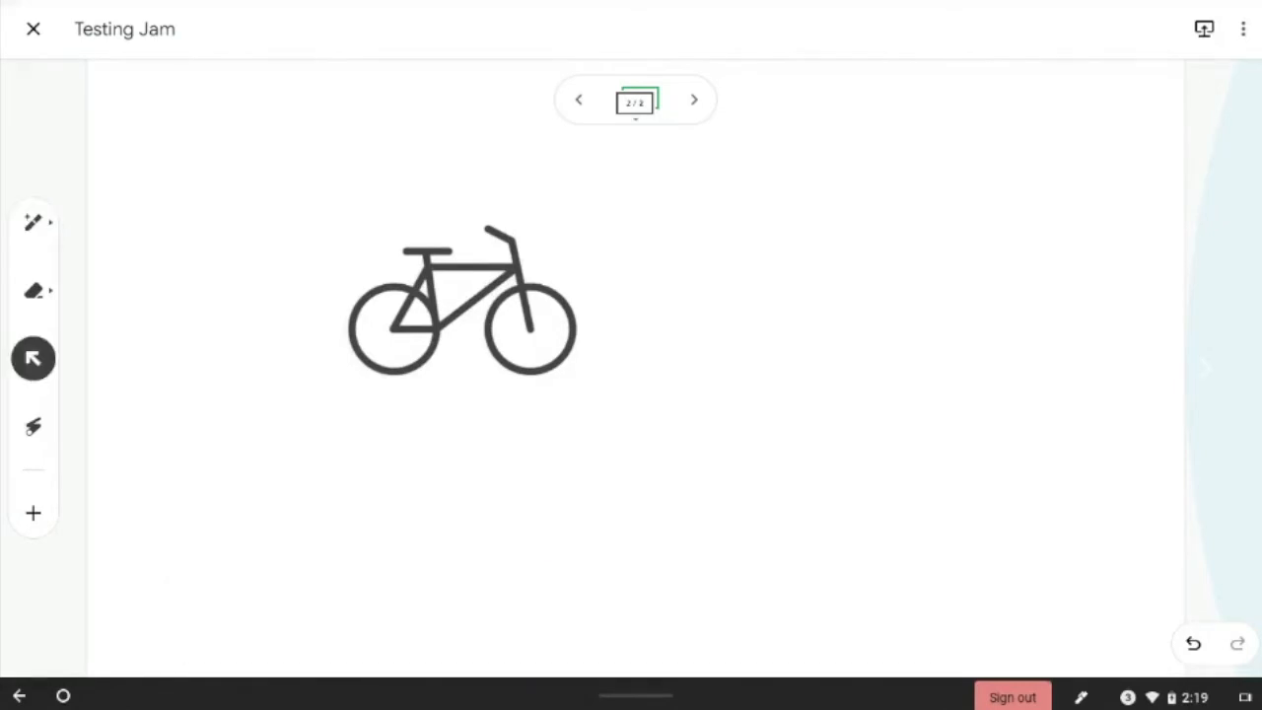
pyautogui.moveTo(462, 301); pyautogui.dragTo(386, 361)
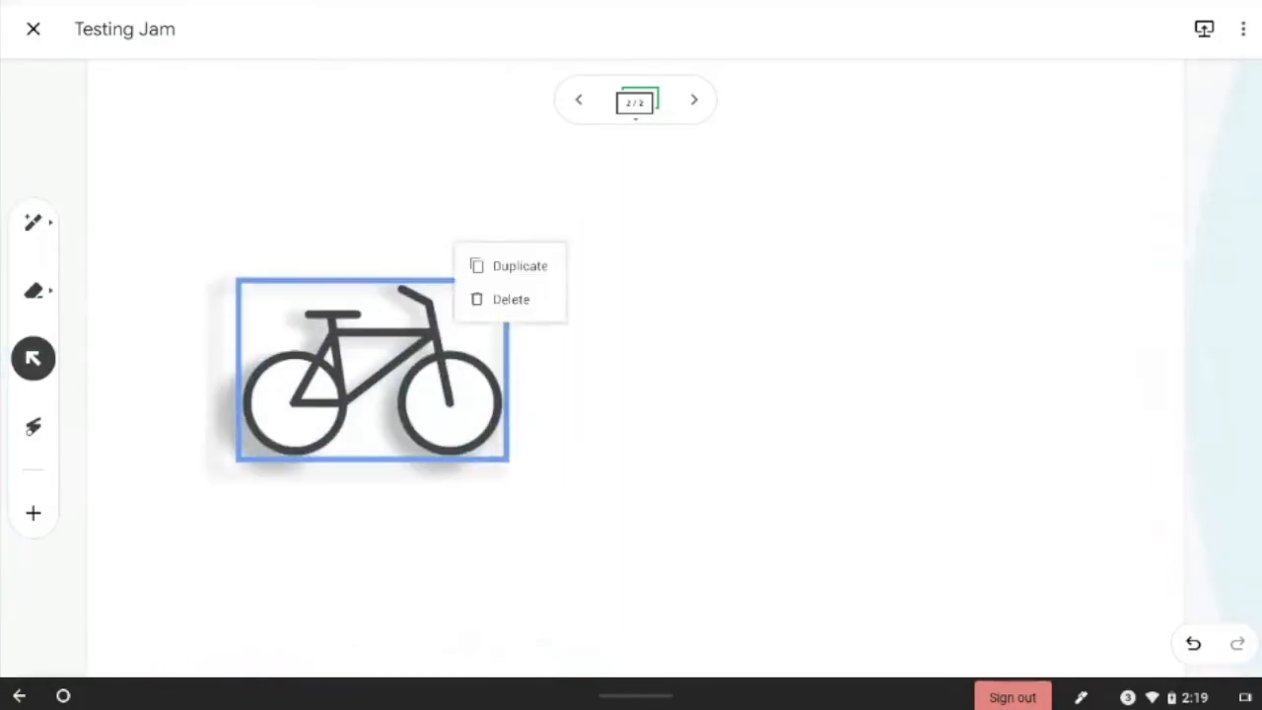
pyautogui.click(749, 394)
pyautogui.click(749, 394)
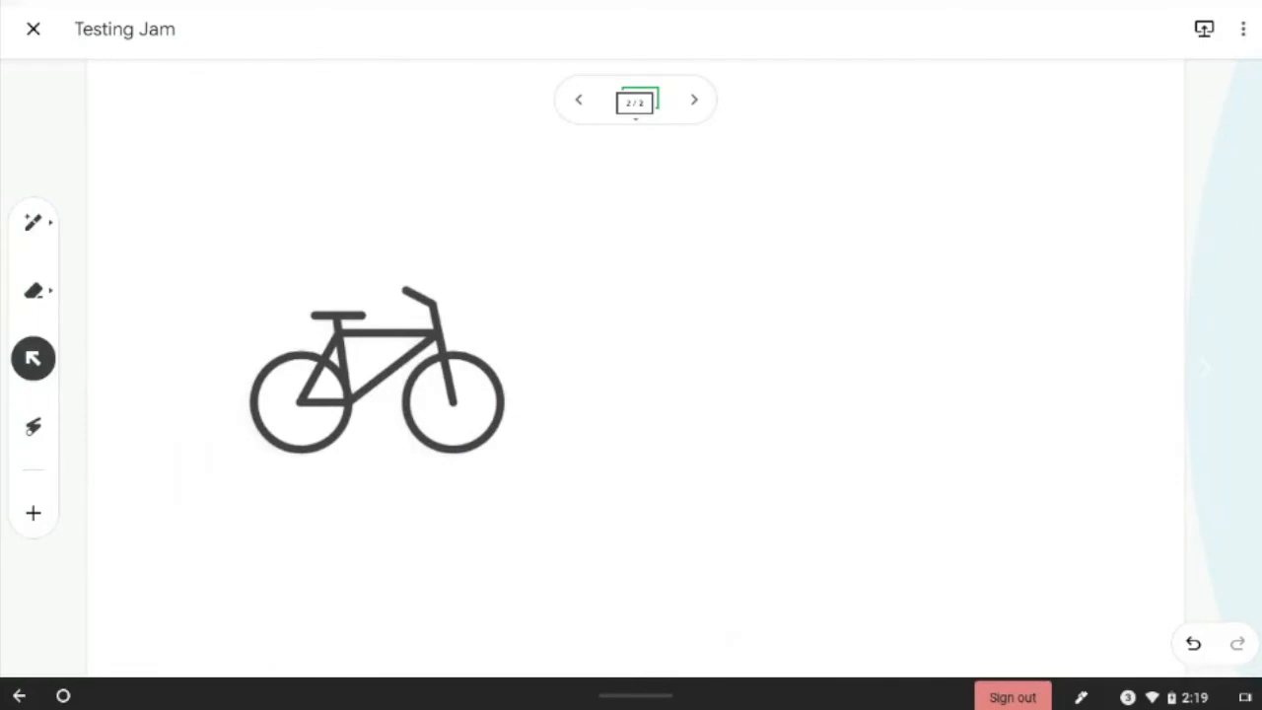
pyautogui.click(33, 222)
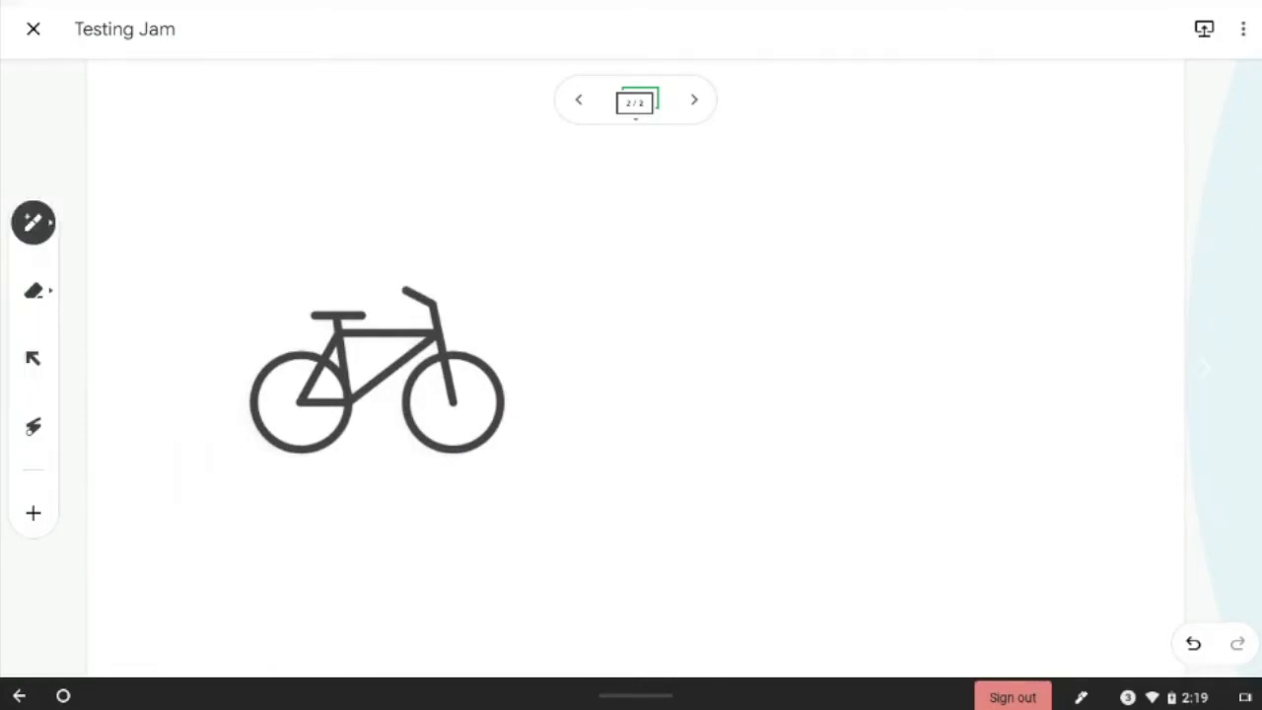
pyautogui.click(33, 289)
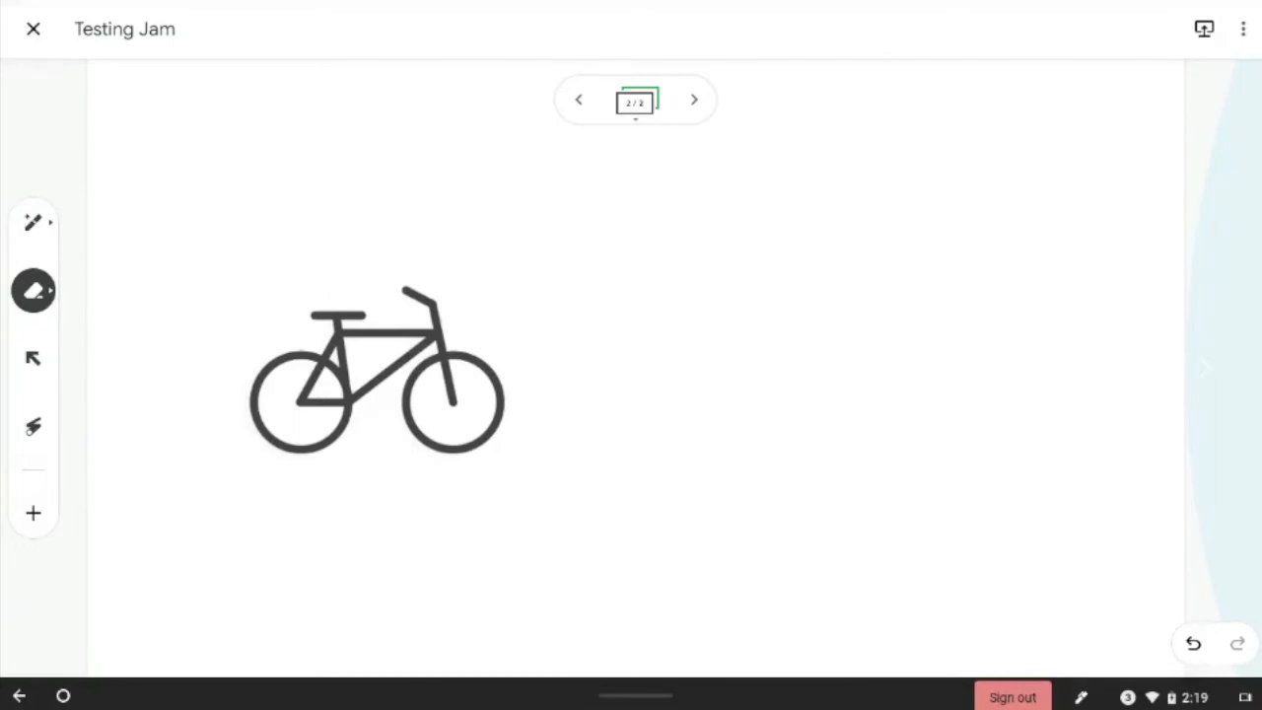
pyautogui.click(33, 289)
pyautogui.click(799, 377)
# - Draw a teal freehand squiggle to the right of the bicycle and erase it
pyautogui.click(34, 222)
pyautogui.click(33, 222)
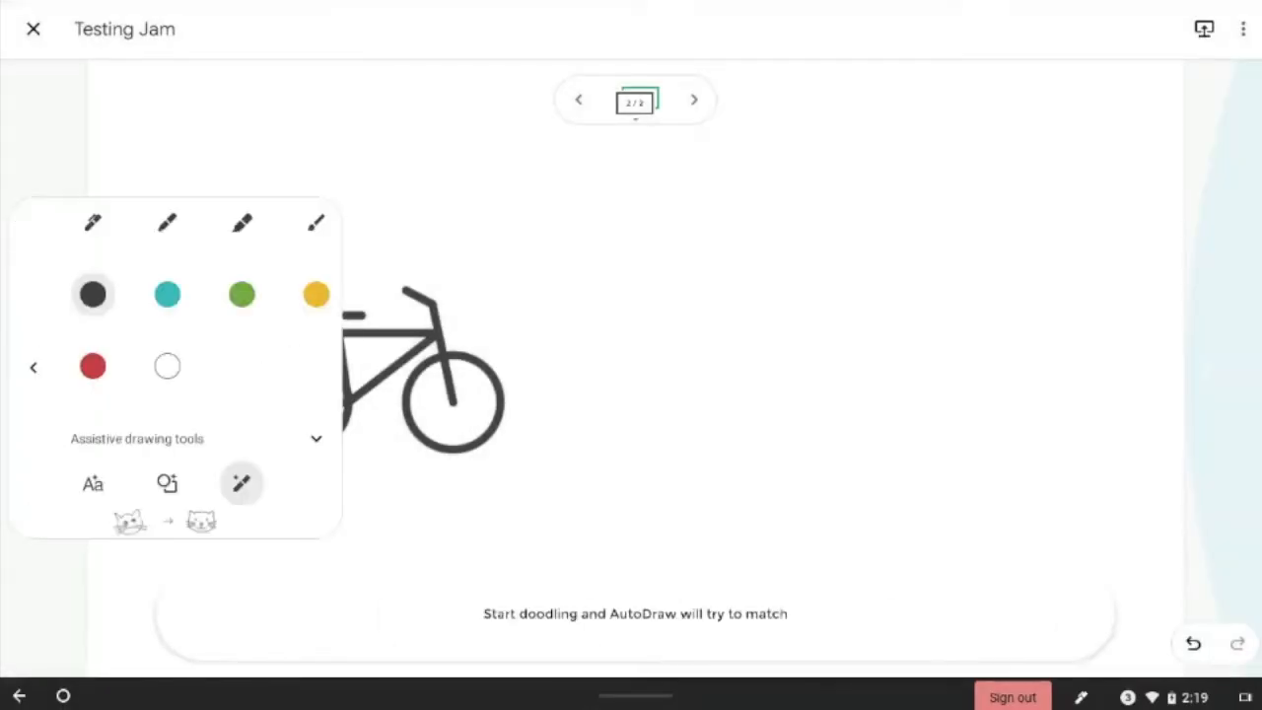
pyautogui.click(167, 223)
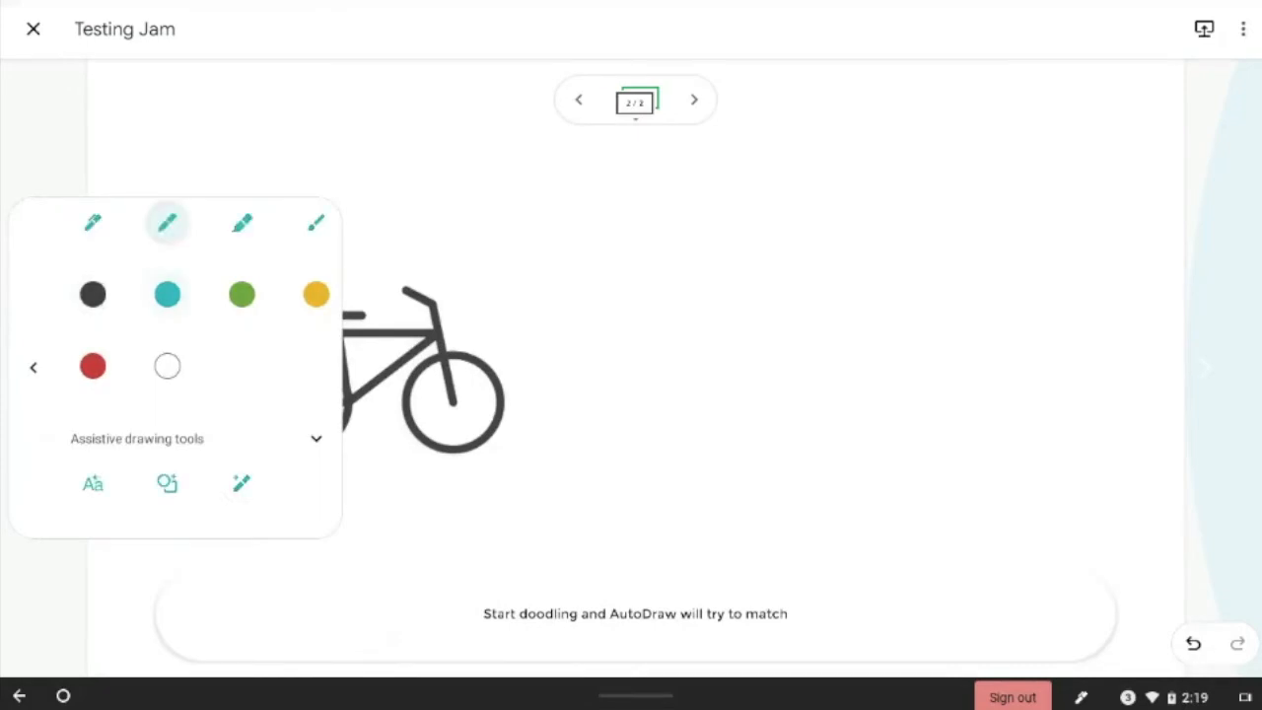
pyautogui.moveTo(677, 293); pyautogui.dragTo(833, 335)
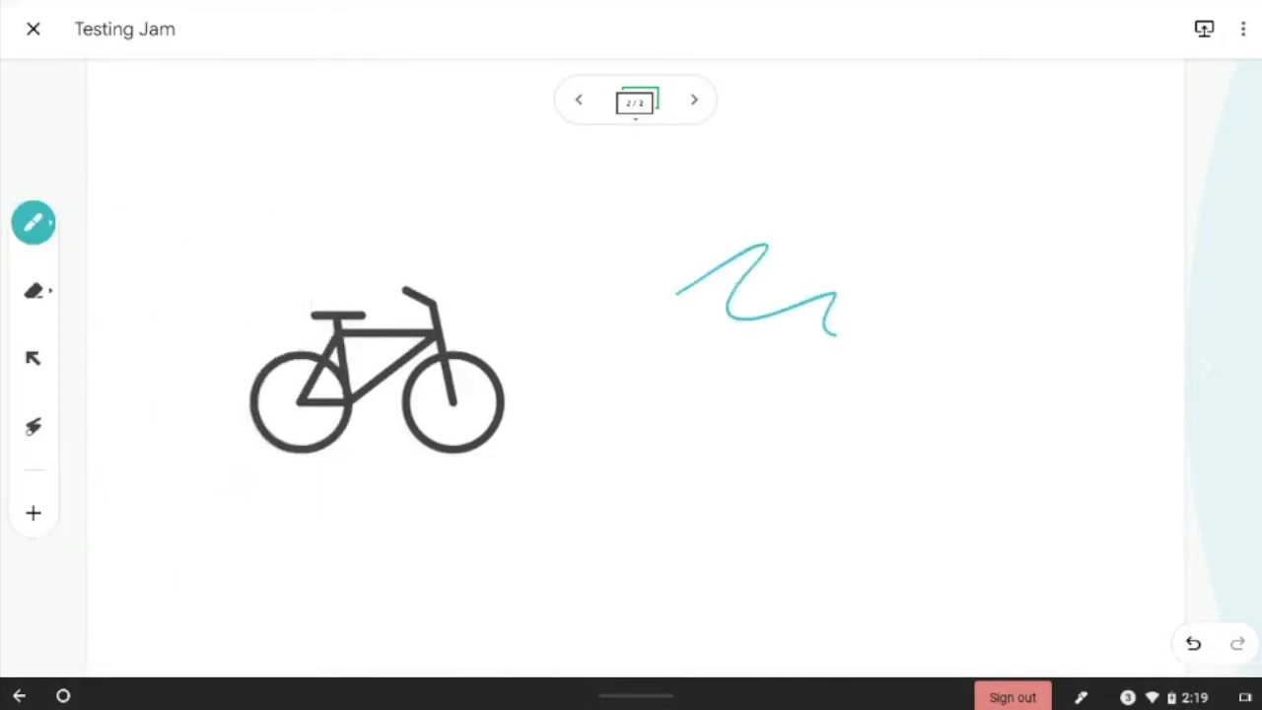
pyautogui.click(34, 289)
pyautogui.moveTo(682, 292)
pyautogui.mouseDown()
pyautogui.moveTo(765, 246)
pyautogui.moveTo(802, 345)
pyautogui.moveTo(757, 254)
pyautogui.moveTo(730, 316)
pyautogui.moveTo(805, 325)
pyautogui.moveTo(813, 300)
pyautogui.moveTo(836, 335)
pyautogui.mouseUp()
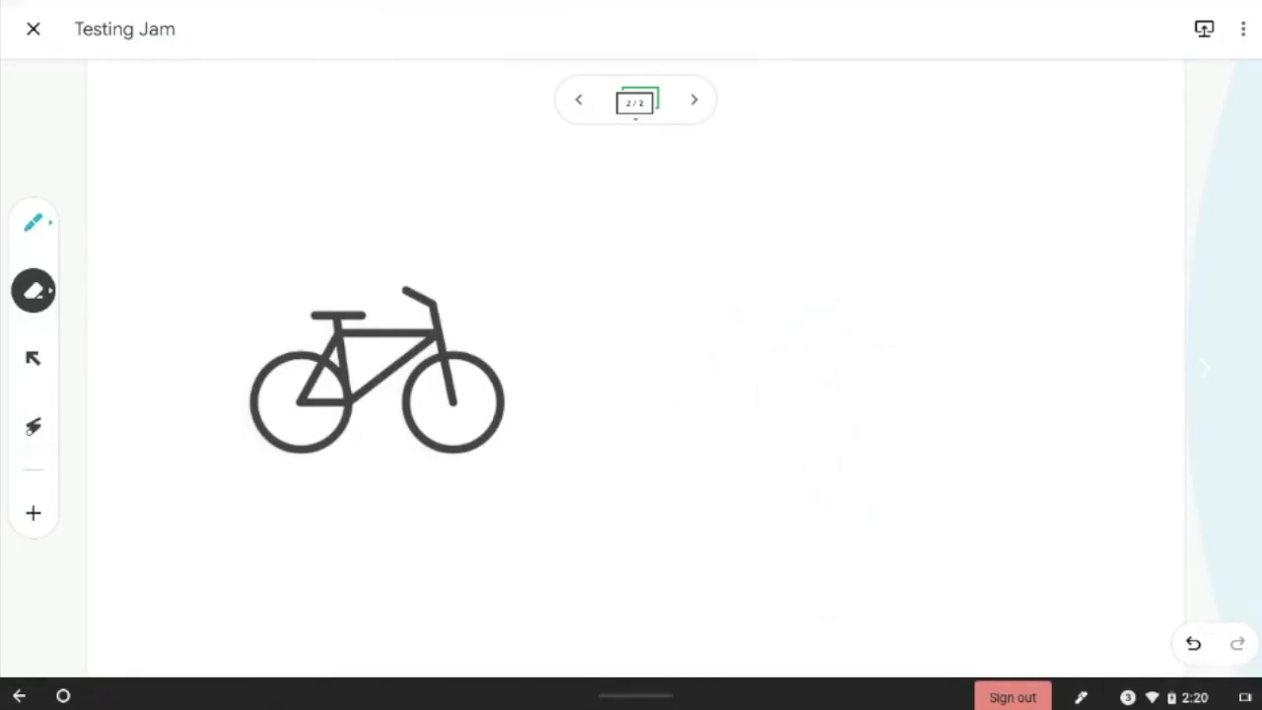
# - Point out the bicycle with the laser pointer
pyautogui.click(33, 426)
pyautogui.moveTo(459, 281)
pyautogui.mouseDown()
pyautogui.moveTo(341, 262)
pyautogui.moveTo(426, 515)
pyautogui.moveTo(395, 262)
pyautogui.mouseUp()
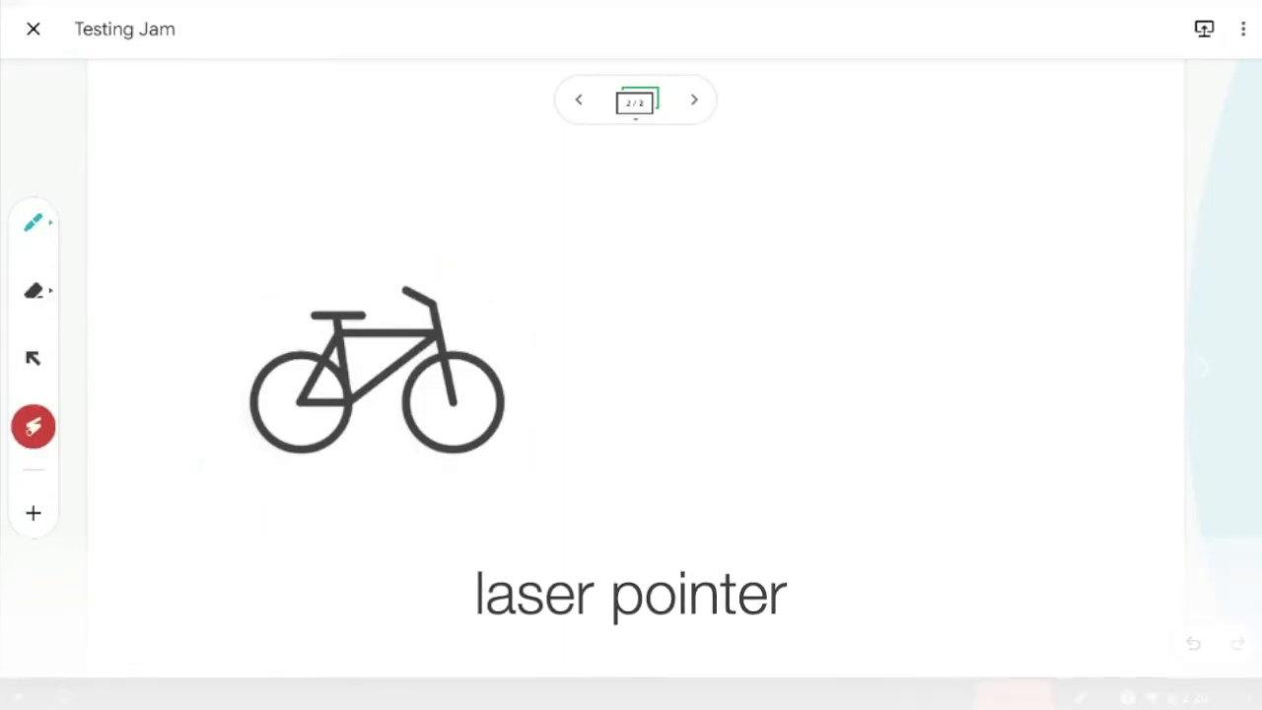
# - Search for "cat" images and insert the white cat in the wicker basket into the frame
pyautogui.click(34, 512)
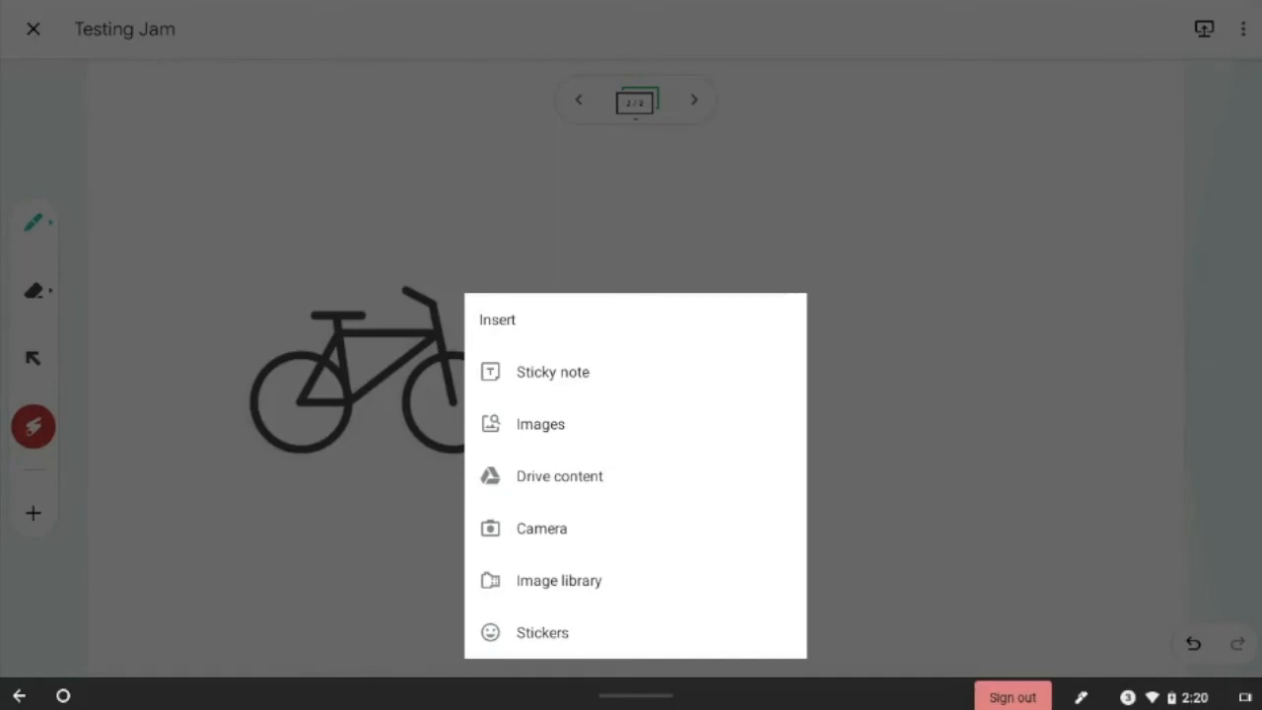
pyautogui.click(540, 424)
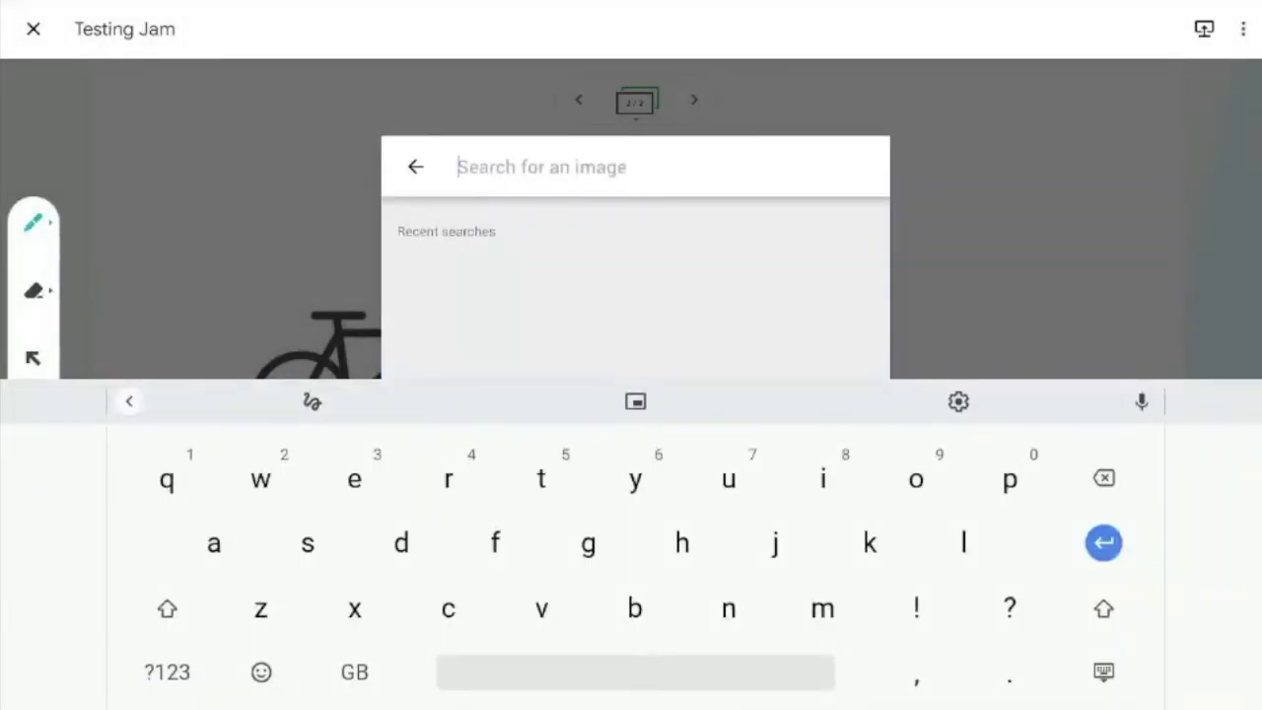
pyautogui.write('cat')
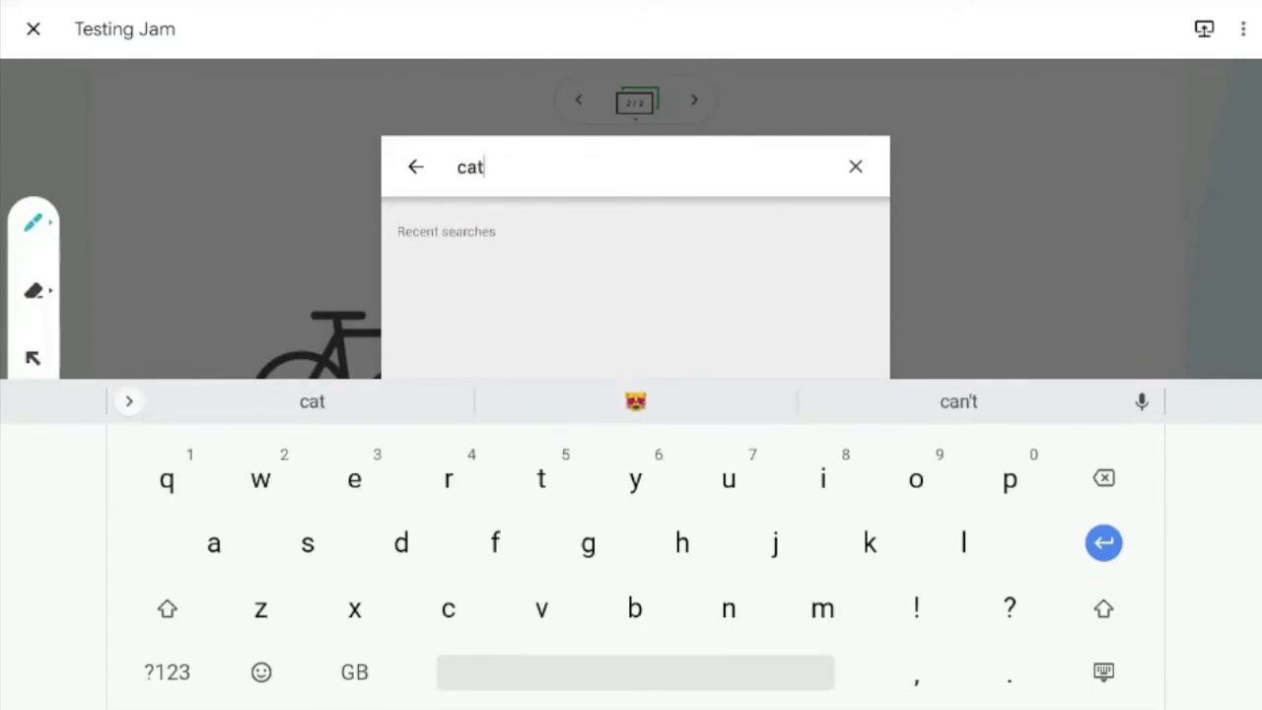
pyautogui.press('Return')
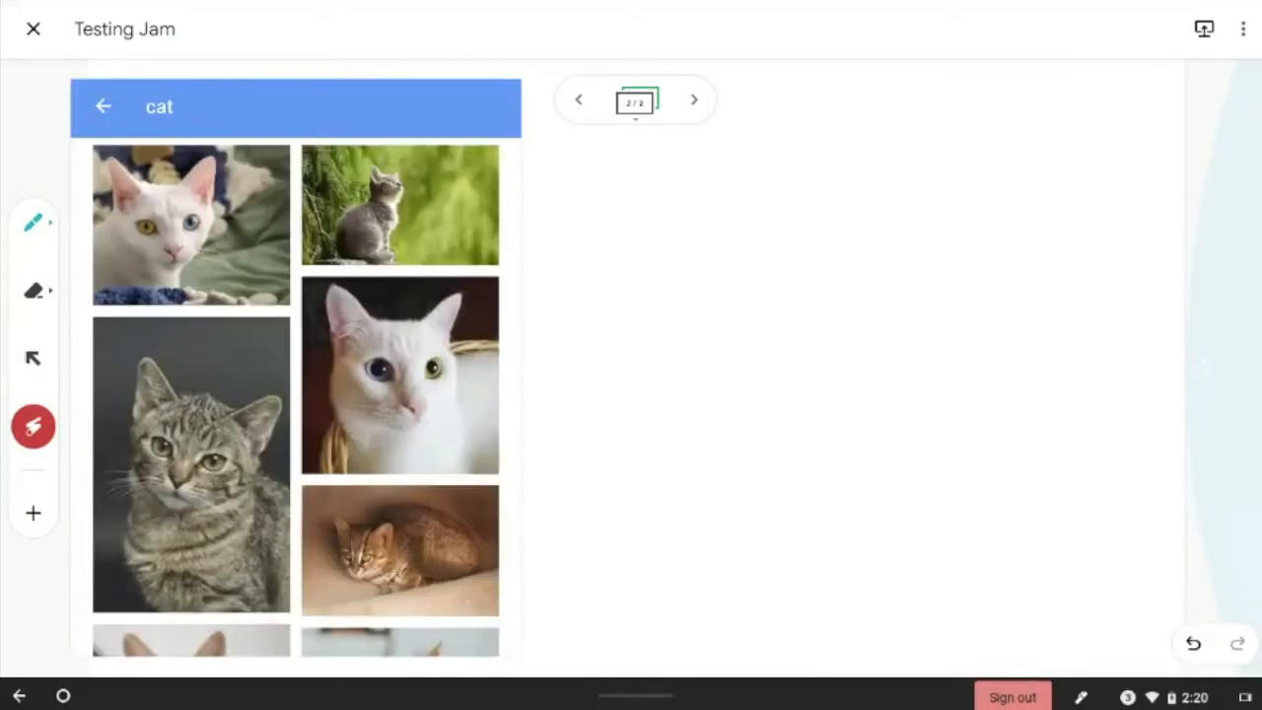
pyautogui.click(400, 376)
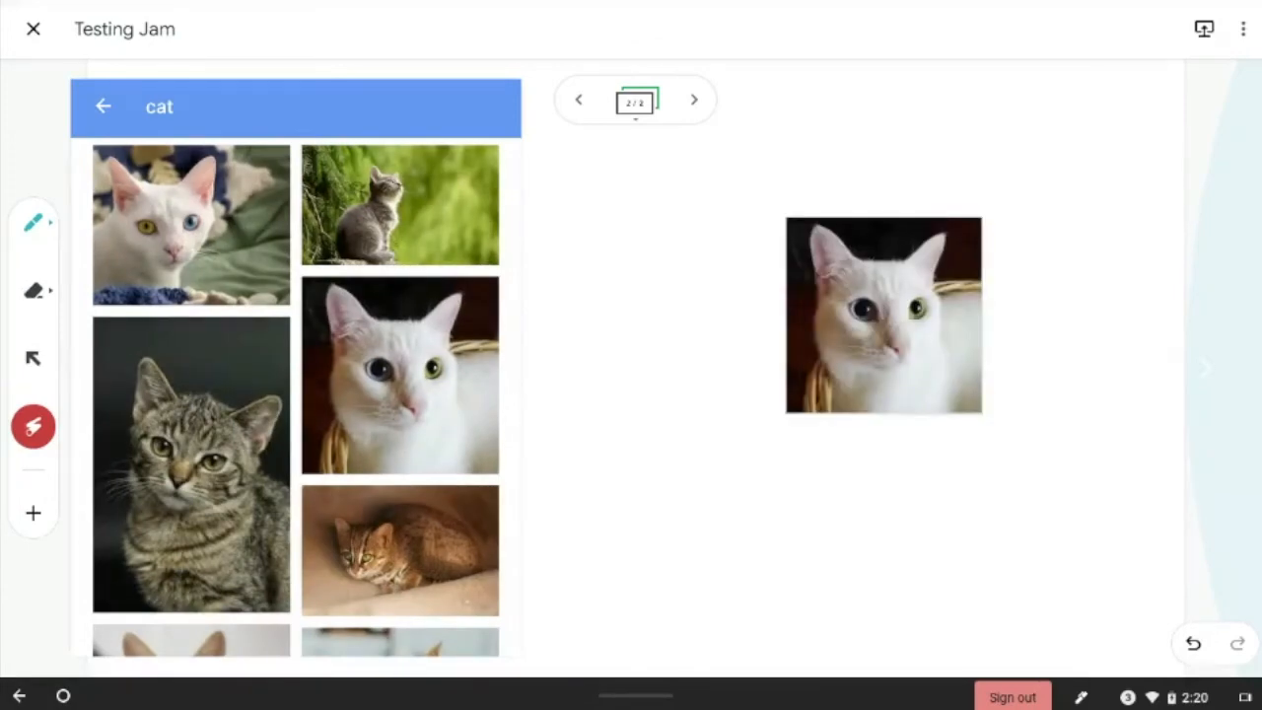
# - Close the image search, enlarge the cat picture slightly and move it to the upper right of the frame
pyautogui.click(103, 106)
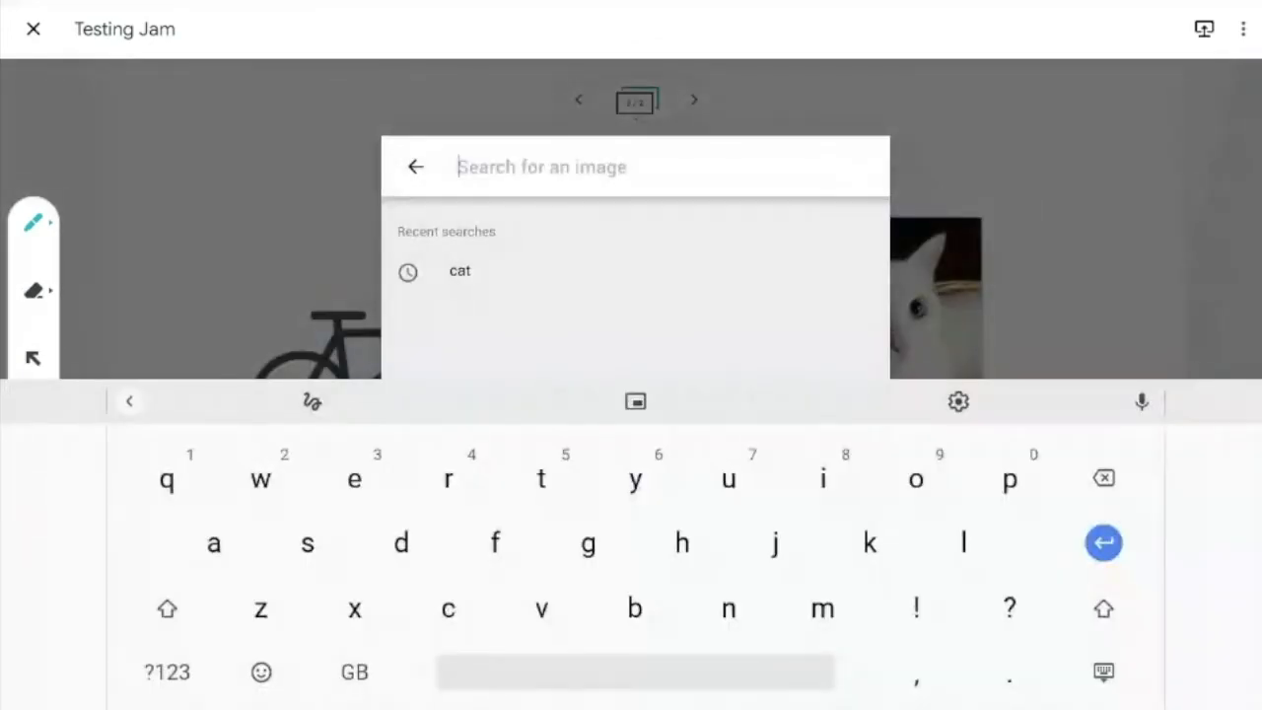
pyautogui.click(416, 167)
pyautogui.moveTo(883, 315); pyautogui.dragTo(871, 353)
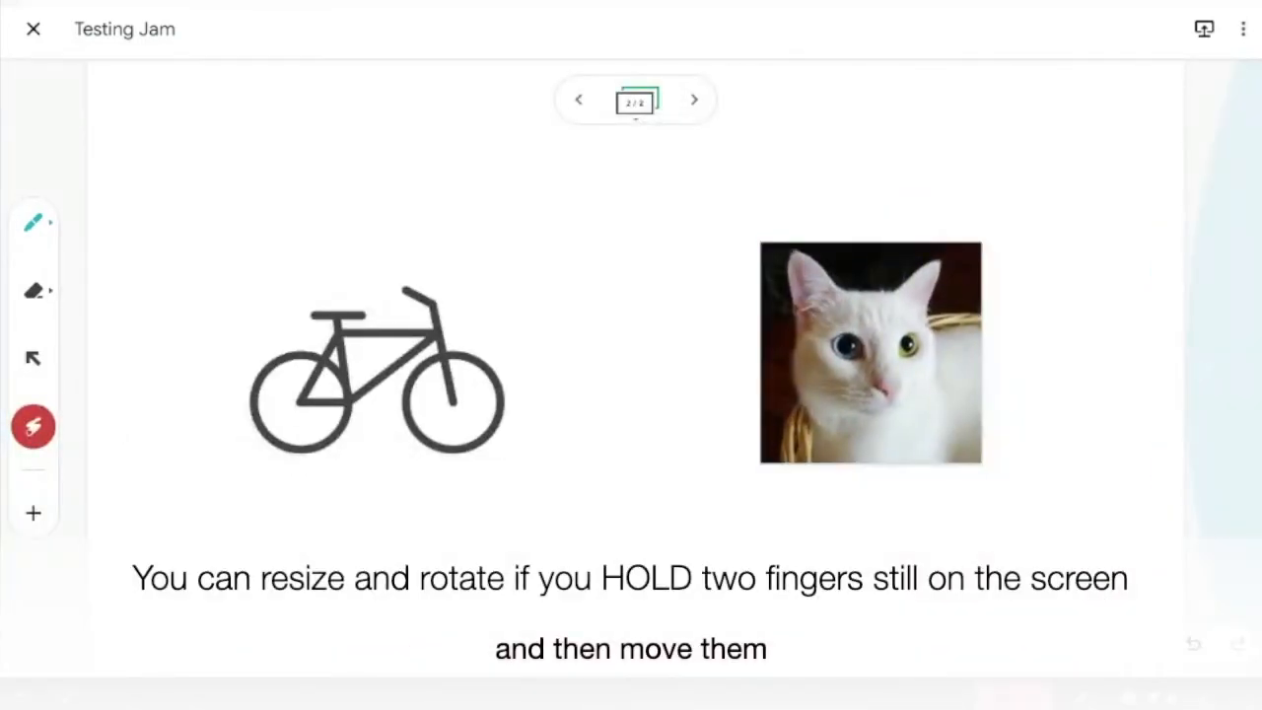
pyautogui.moveTo(983, 454); pyautogui.dragTo(986, 460)
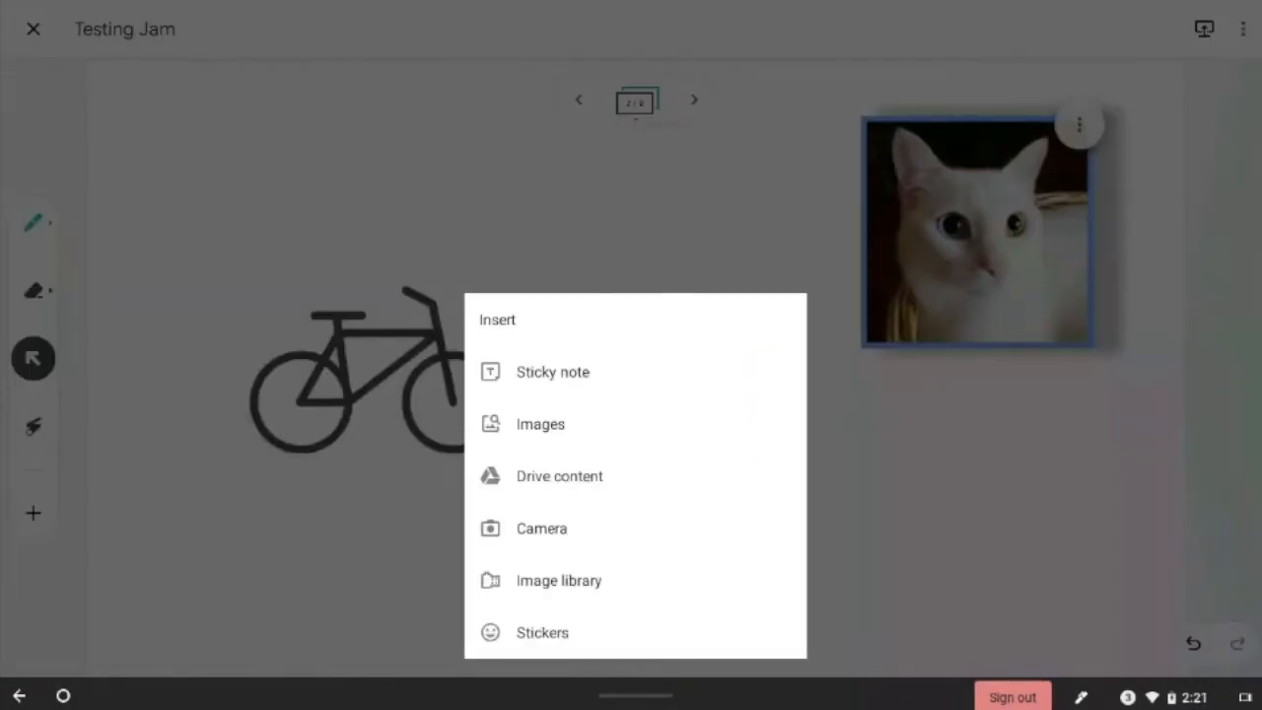
# - Insert the Jamboard logo screenshot from the Jamboard folder in My Drive into the frame
pyautogui.click(559, 476)
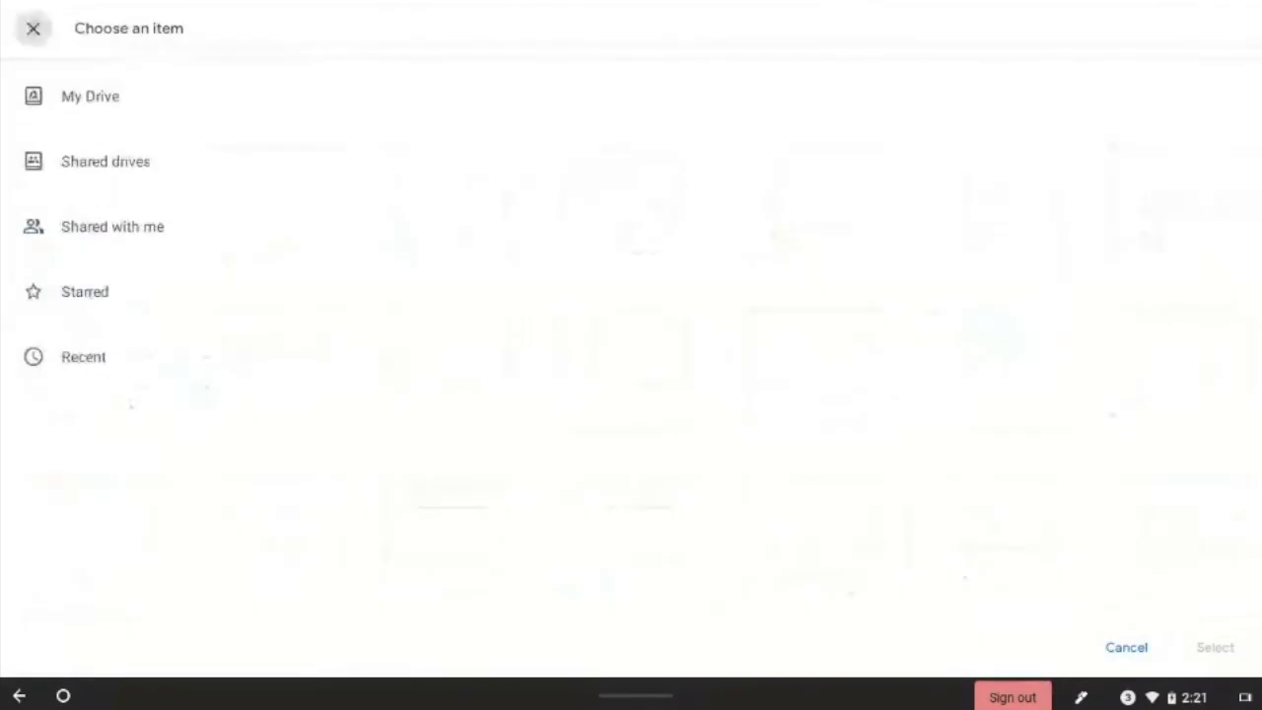
pyautogui.click(89, 97)
pyautogui.click(816, 172)
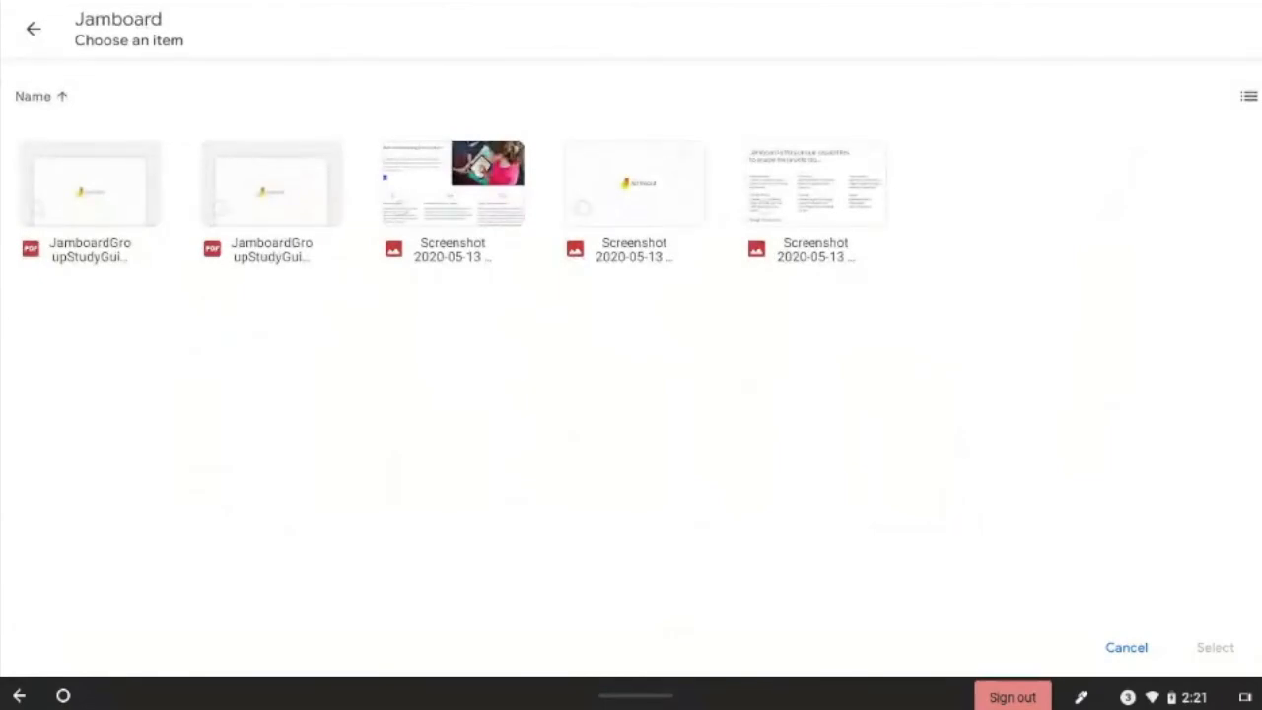
pyautogui.click(634, 183)
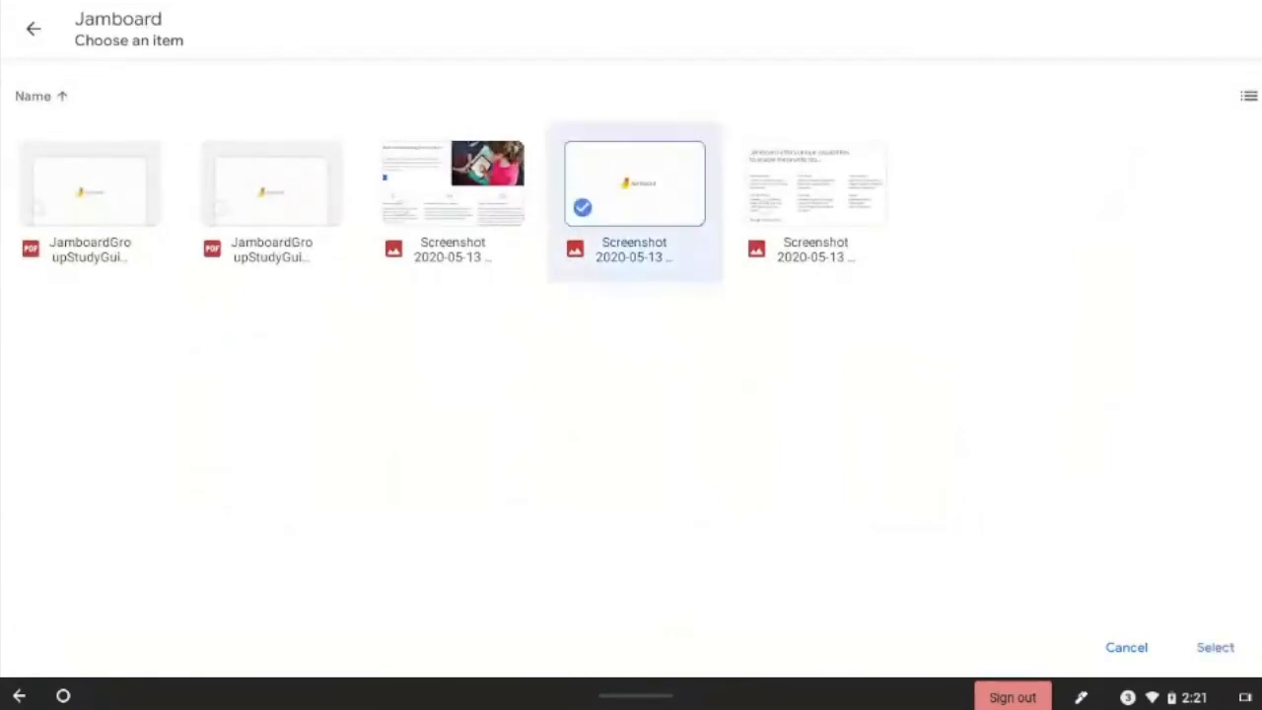
pyautogui.click(1215, 647)
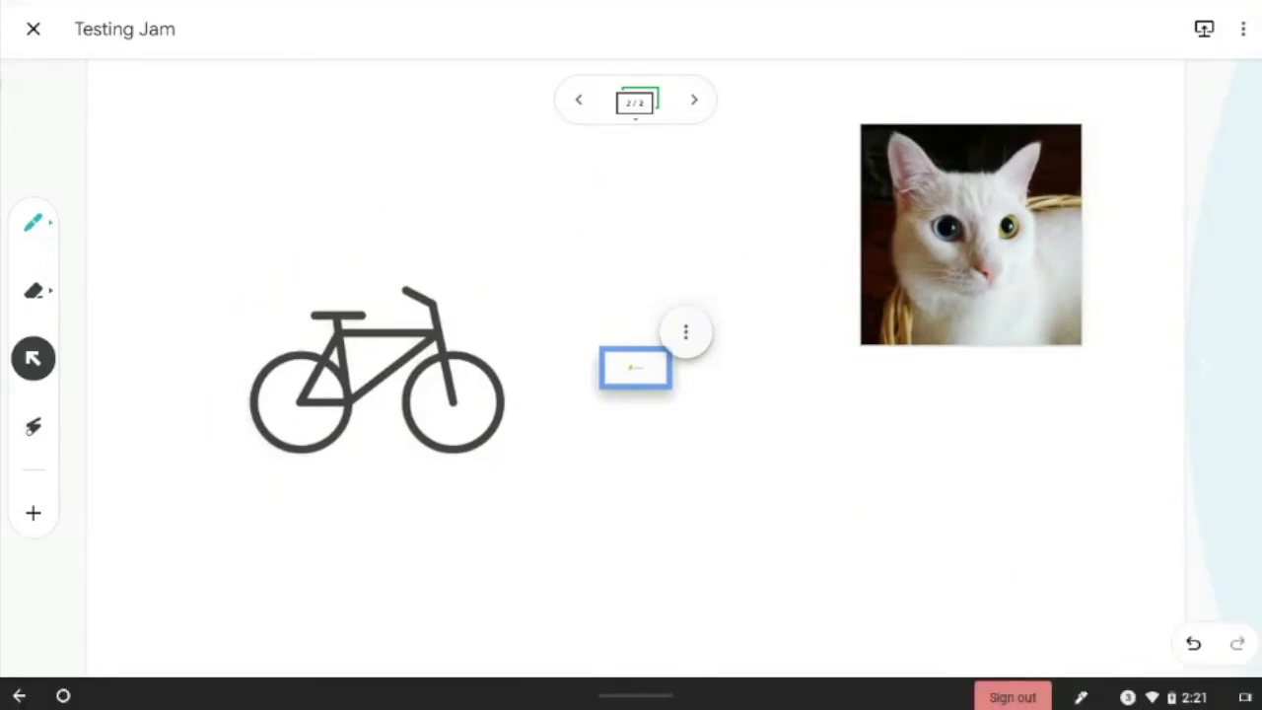
# - Open the image library as another source for inserting pictures
pyautogui.click(33, 513)
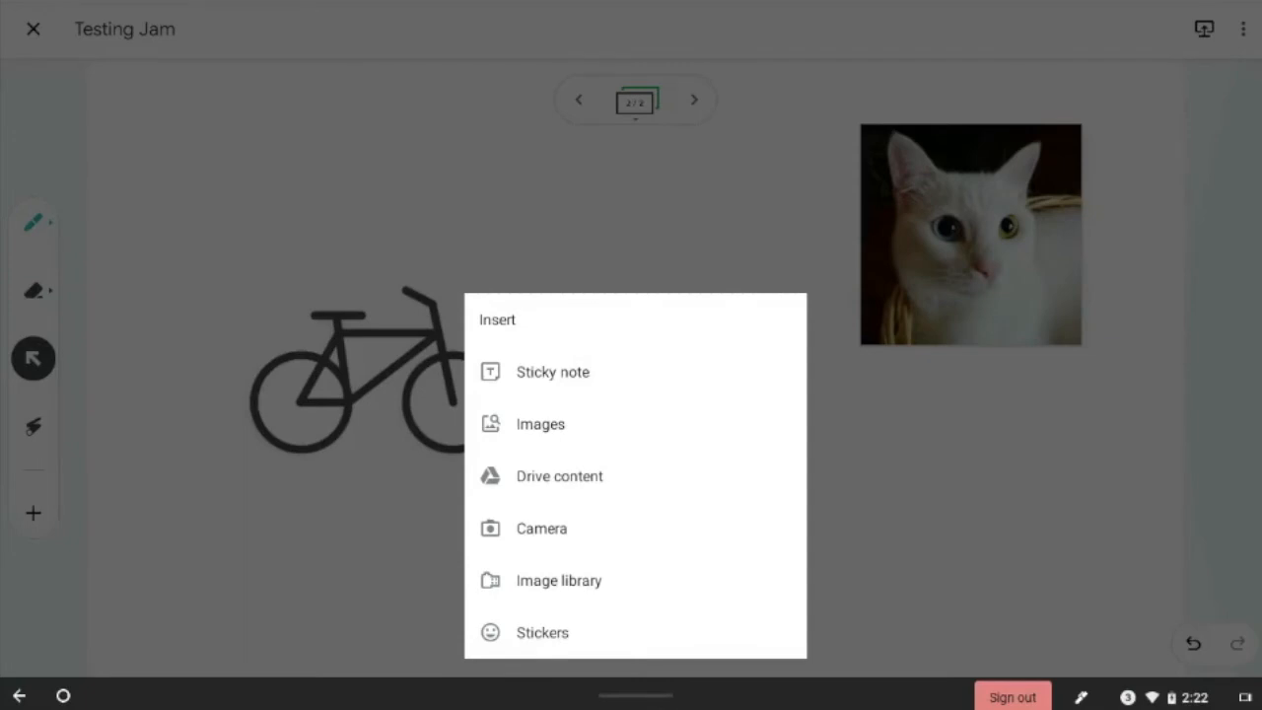
pyautogui.click(559, 581)
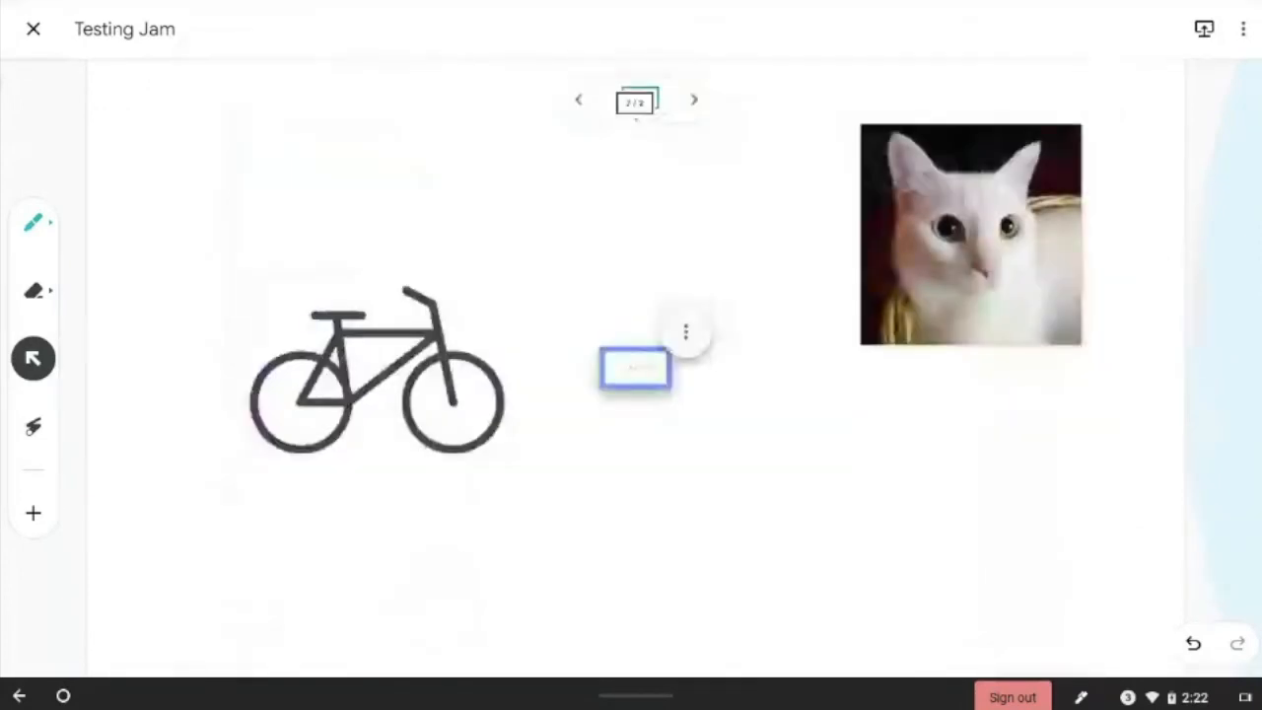
# - Place the smartphone outline sticker below and to the right of the small logo screenshot, and close the sticker collection
pyautogui.click(33, 512)
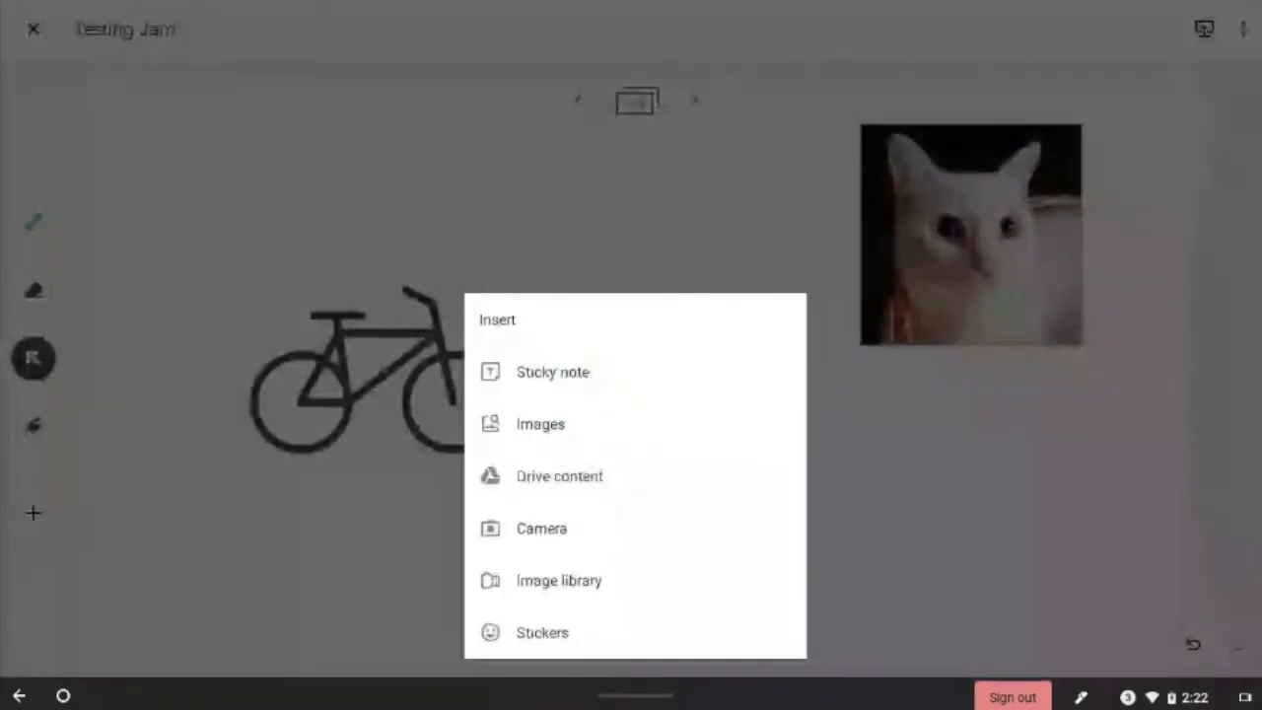
pyautogui.click(542, 633)
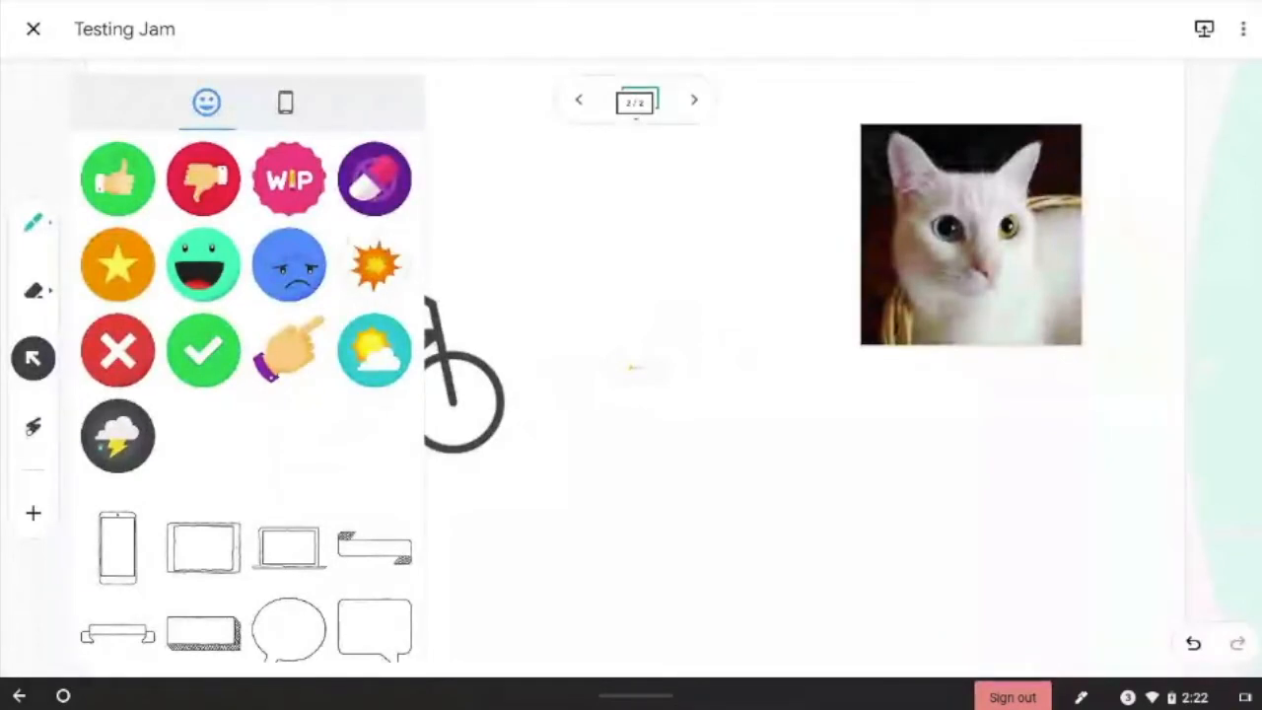
pyautogui.moveTo(117, 547); pyautogui.dragTo(715, 448)
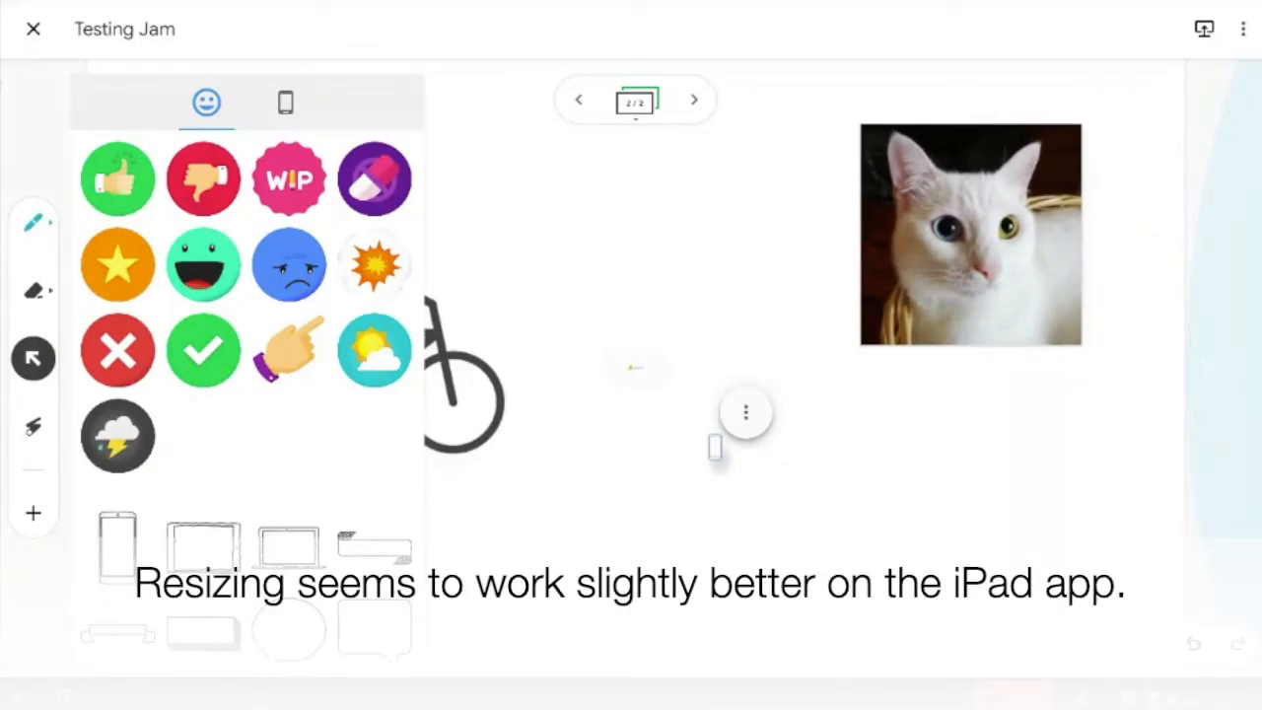
pyautogui.click(630, 493)
pyautogui.click(631, 493)
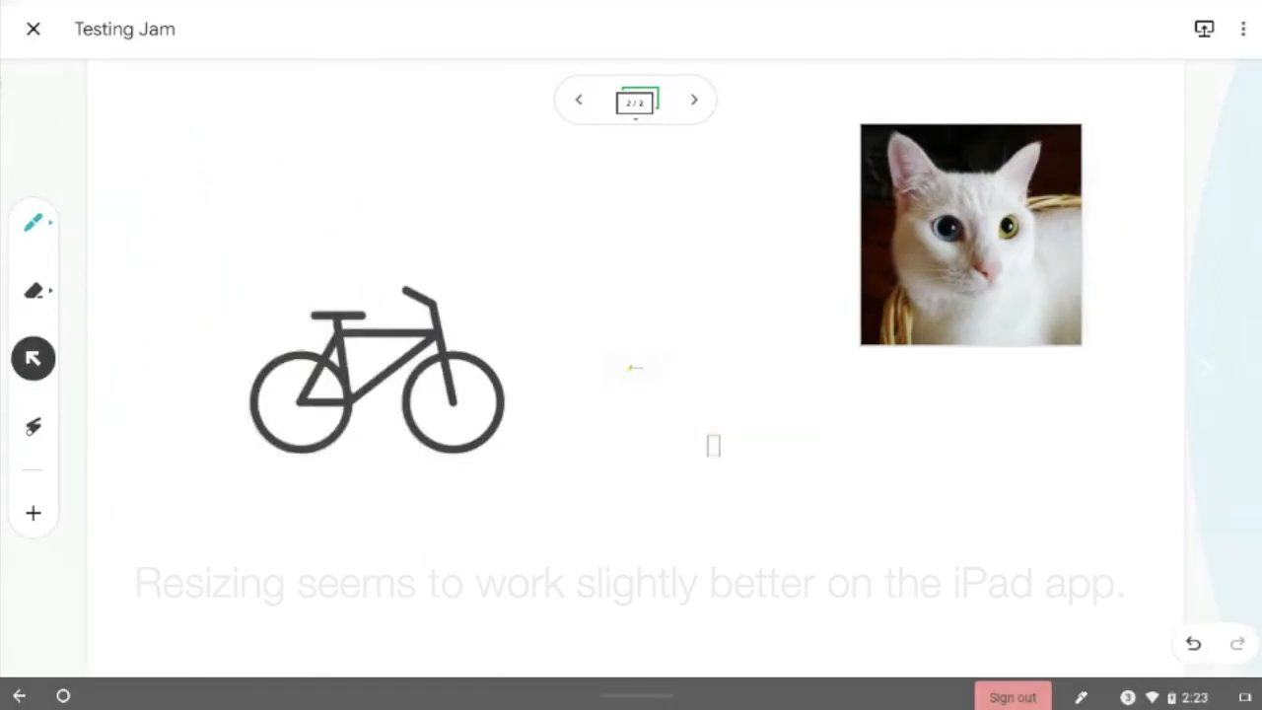
# - Review the Jam's file and sharing options and the insert choices, and add a frame after frame 2
pyautogui.click(1243, 29)
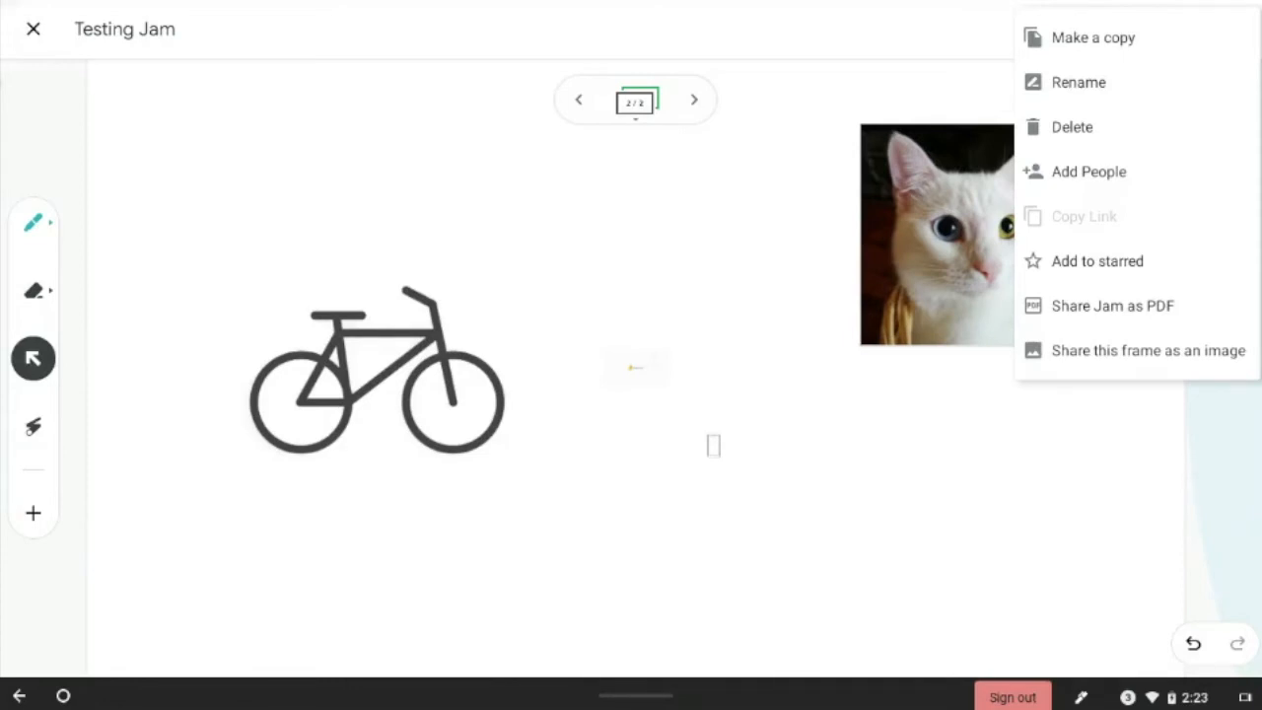
pyautogui.click(33, 513)
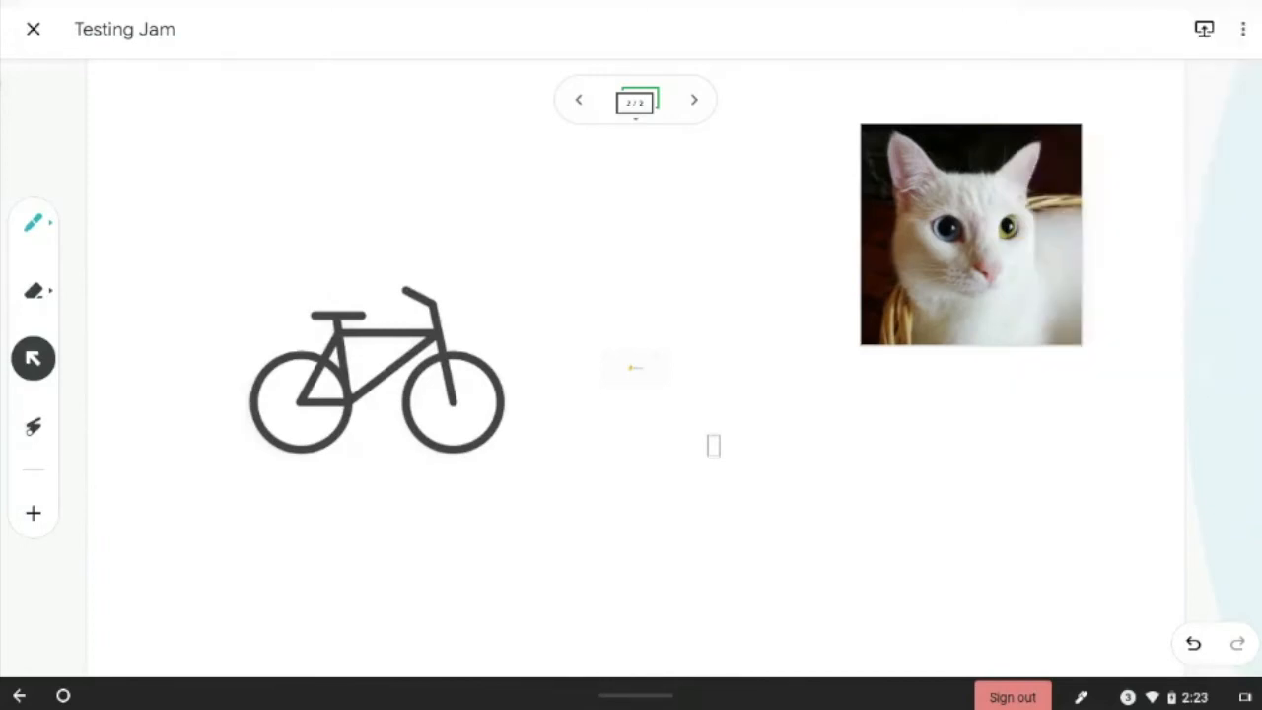
pyautogui.click(33, 512)
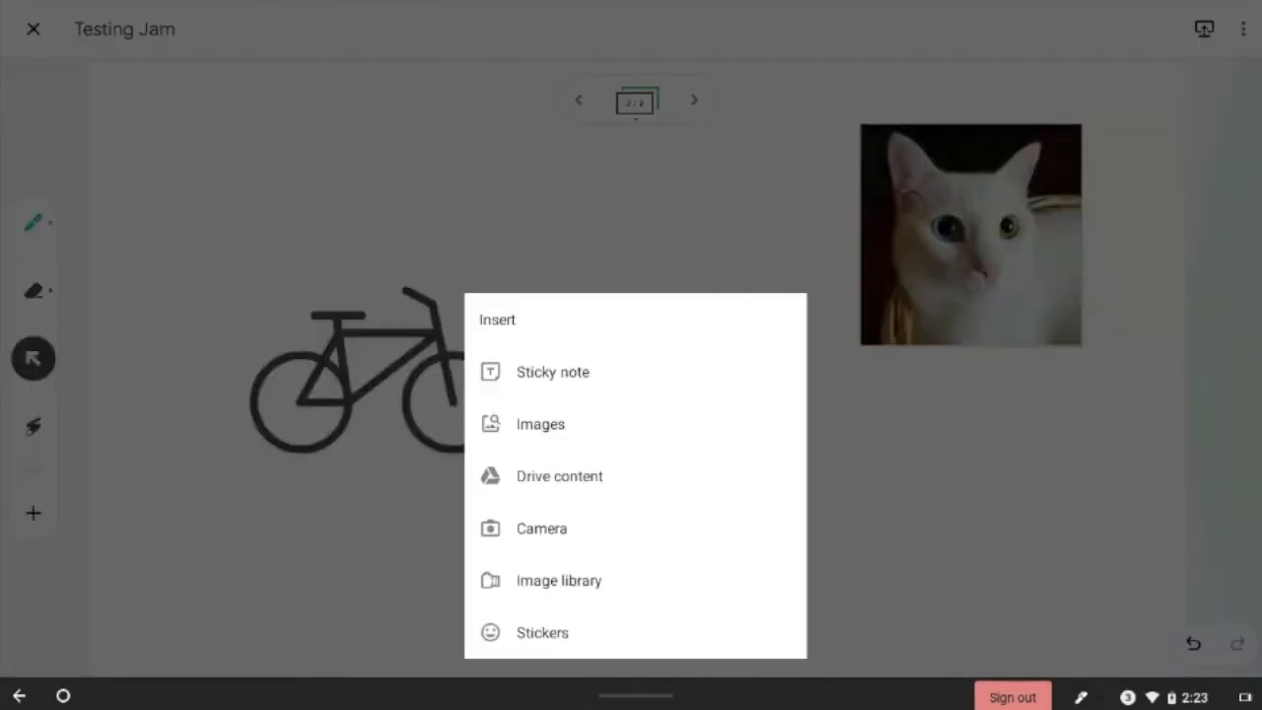
pyautogui.click(694, 99)
pyautogui.click(694, 99)
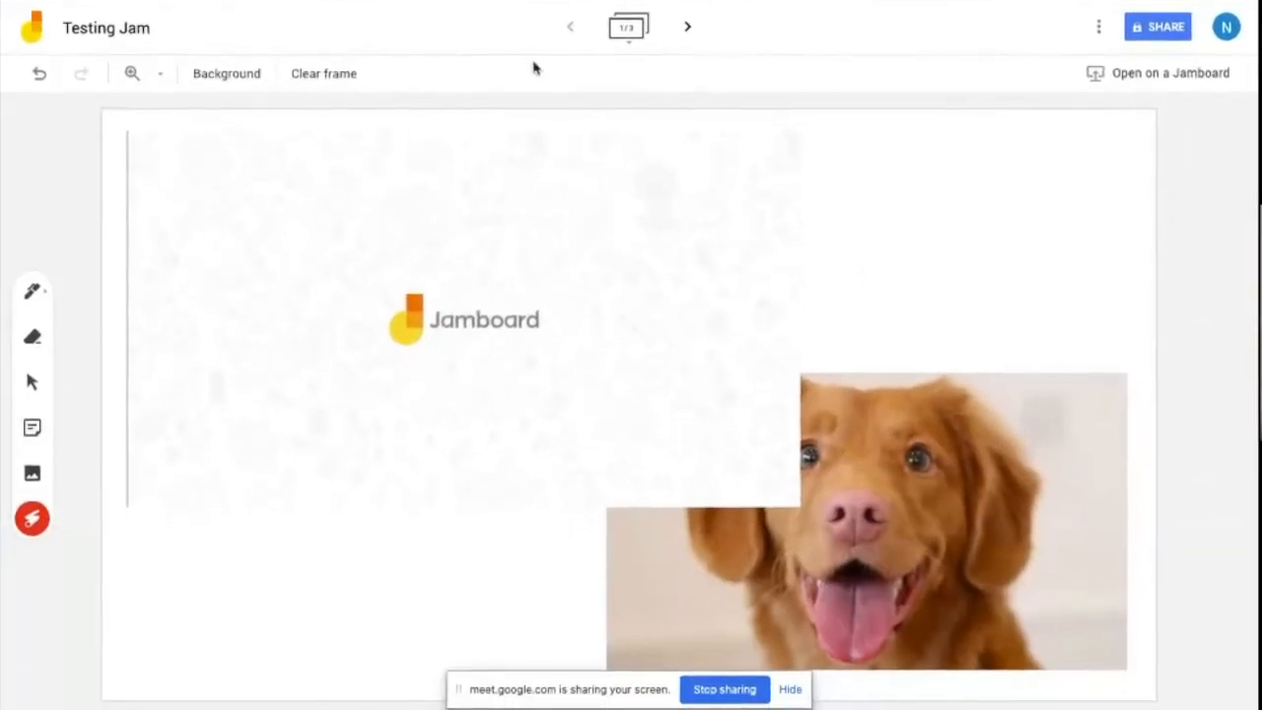
# - On frame 2 in the browser version, enlarge the logo screenshot and move it over the bicycle's upper part
pyautogui.click(688, 29)
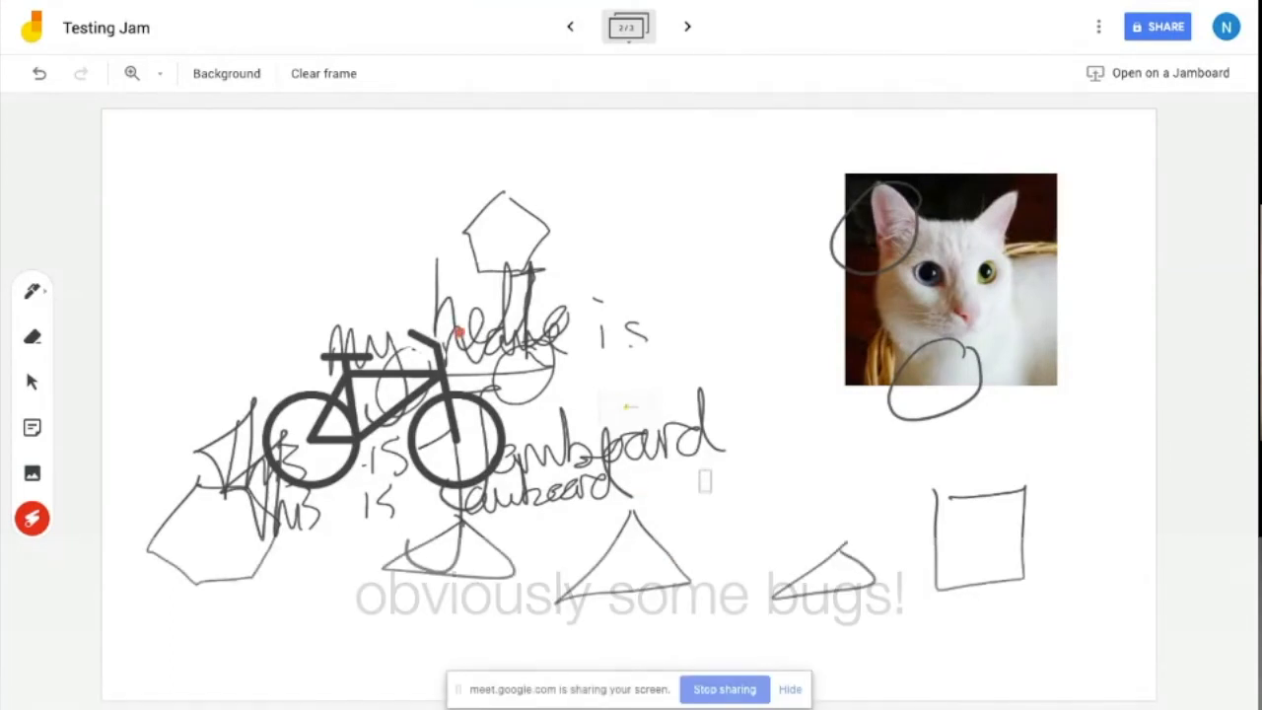
pyautogui.click(31, 383)
pyautogui.click(620, 408)
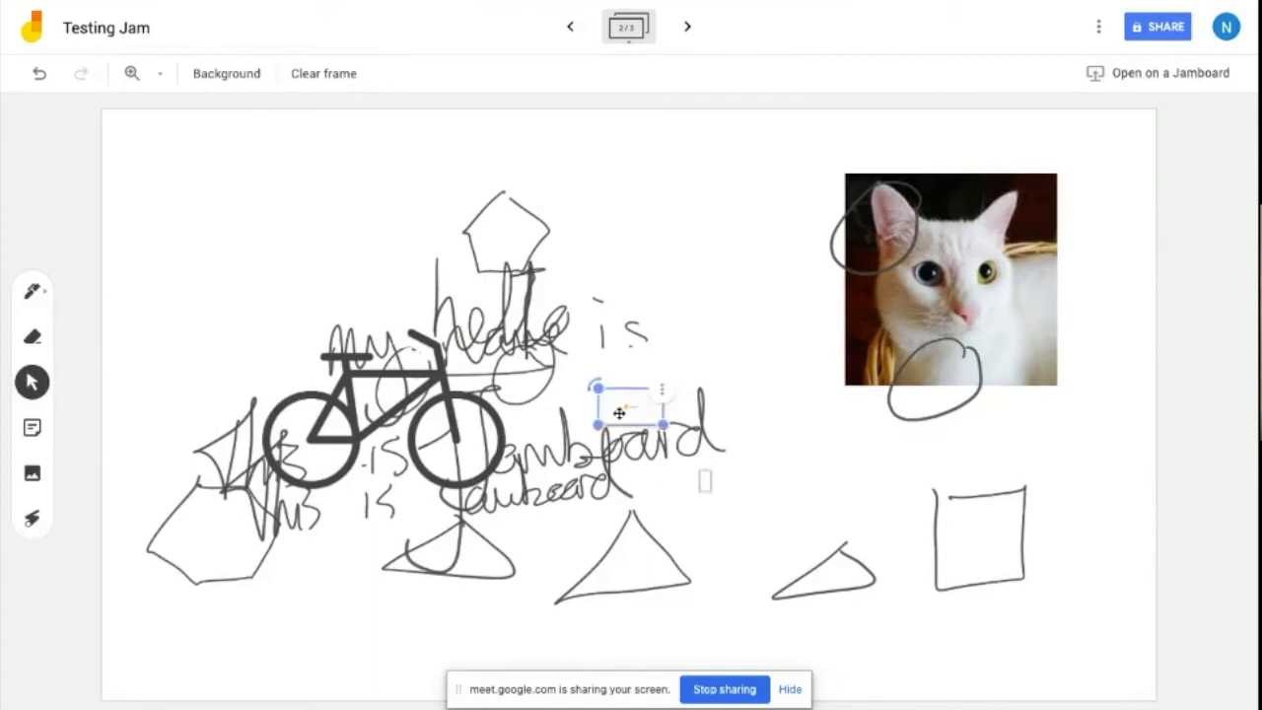
pyautogui.moveTo(659, 424); pyautogui.dragTo(1064, 648)
pyautogui.moveTo(961, 571); pyautogui.dragTo(659, 299)
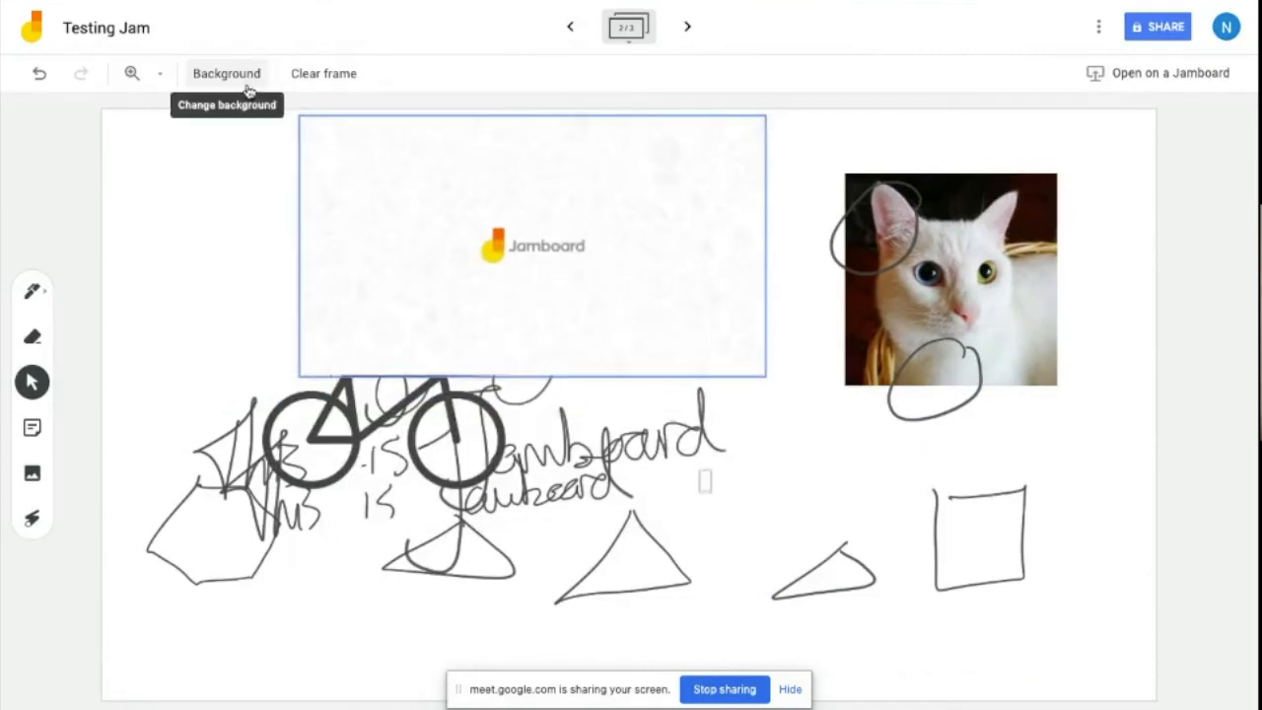
# - Zoom in on the bicycle's rear wheel and fit the whole frame back into view
pyautogui.click(123, 81)
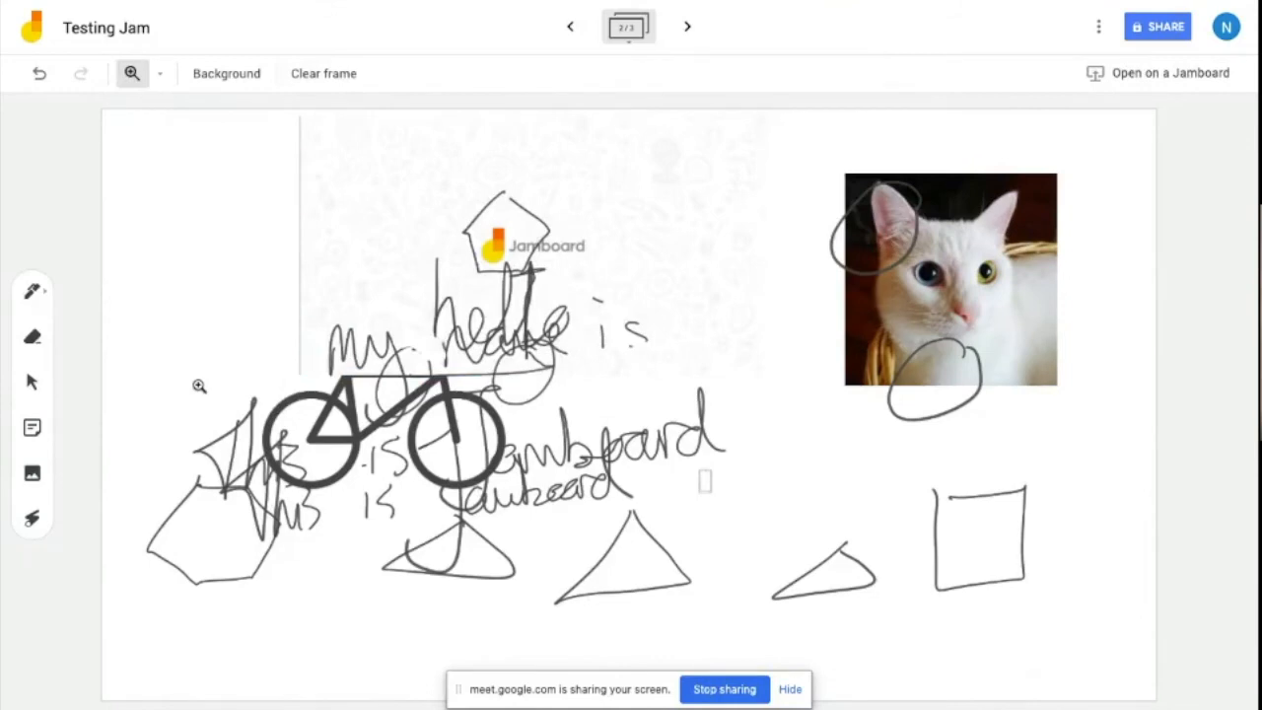
pyautogui.click(306, 447)
pyautogui.click(306, 446)
pyautogui.click(306, 446)
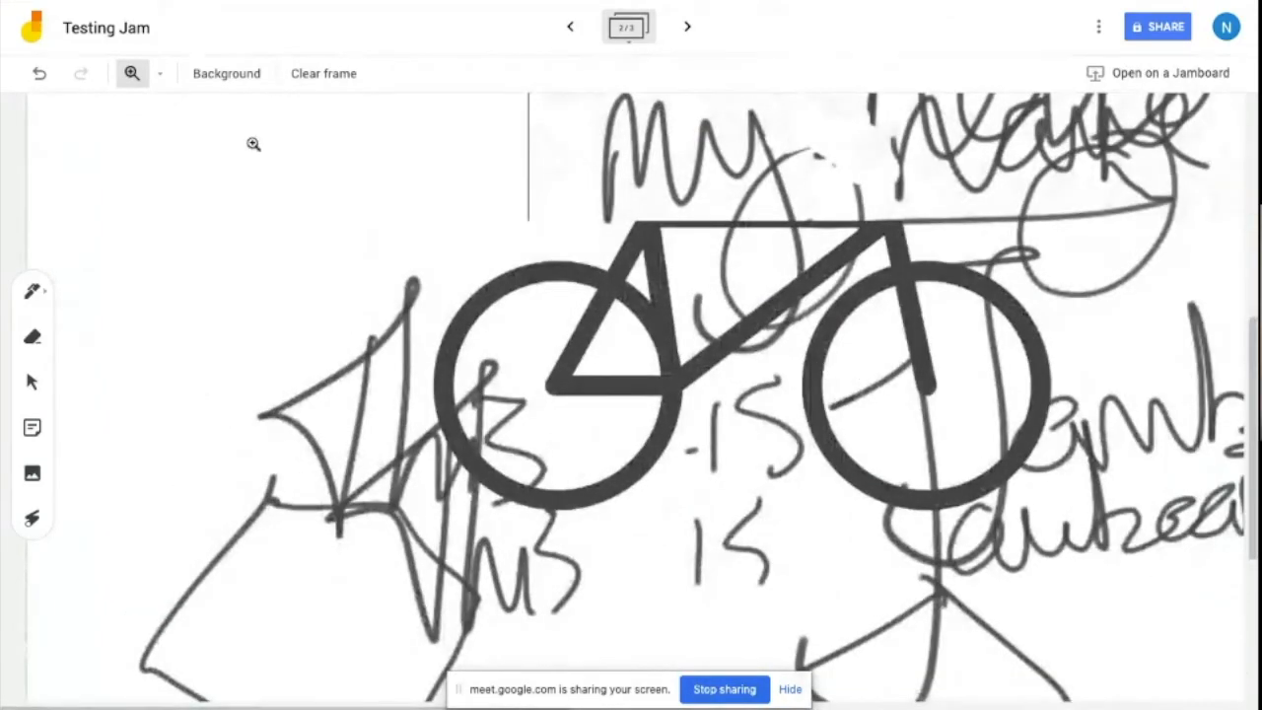
pyautogui.click(162, 77)
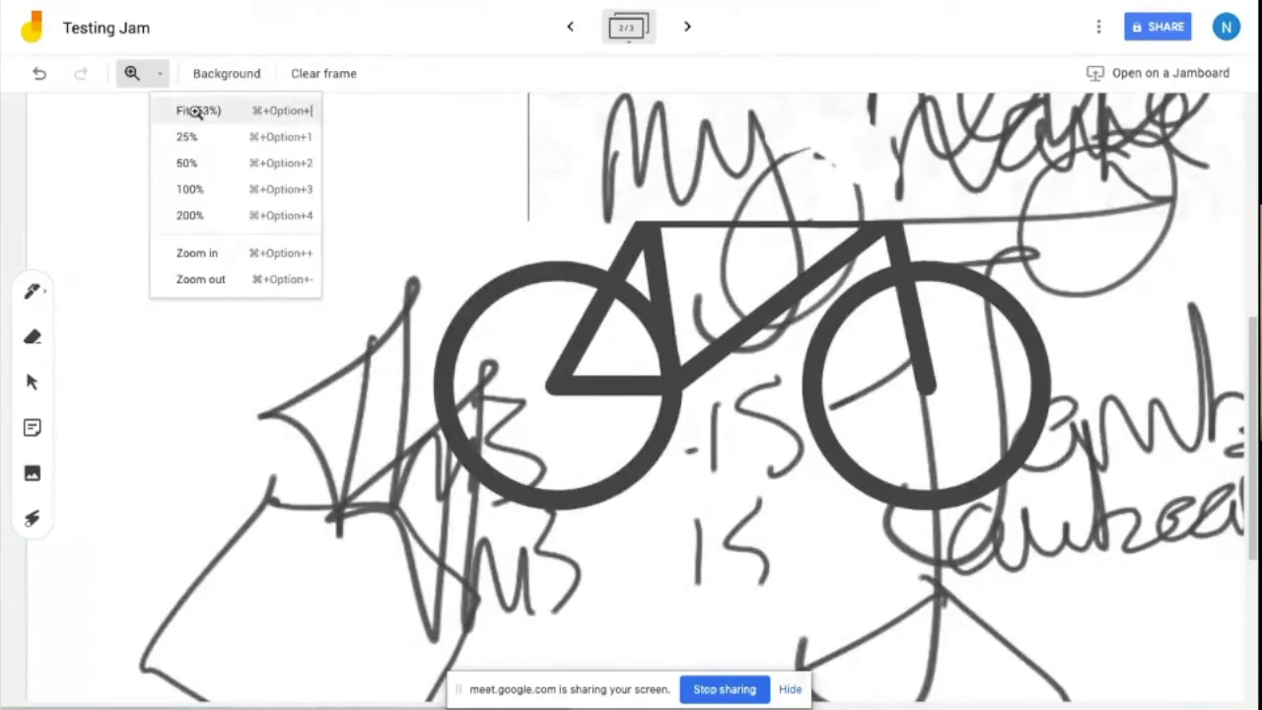
pyautogui.click(193, 112)
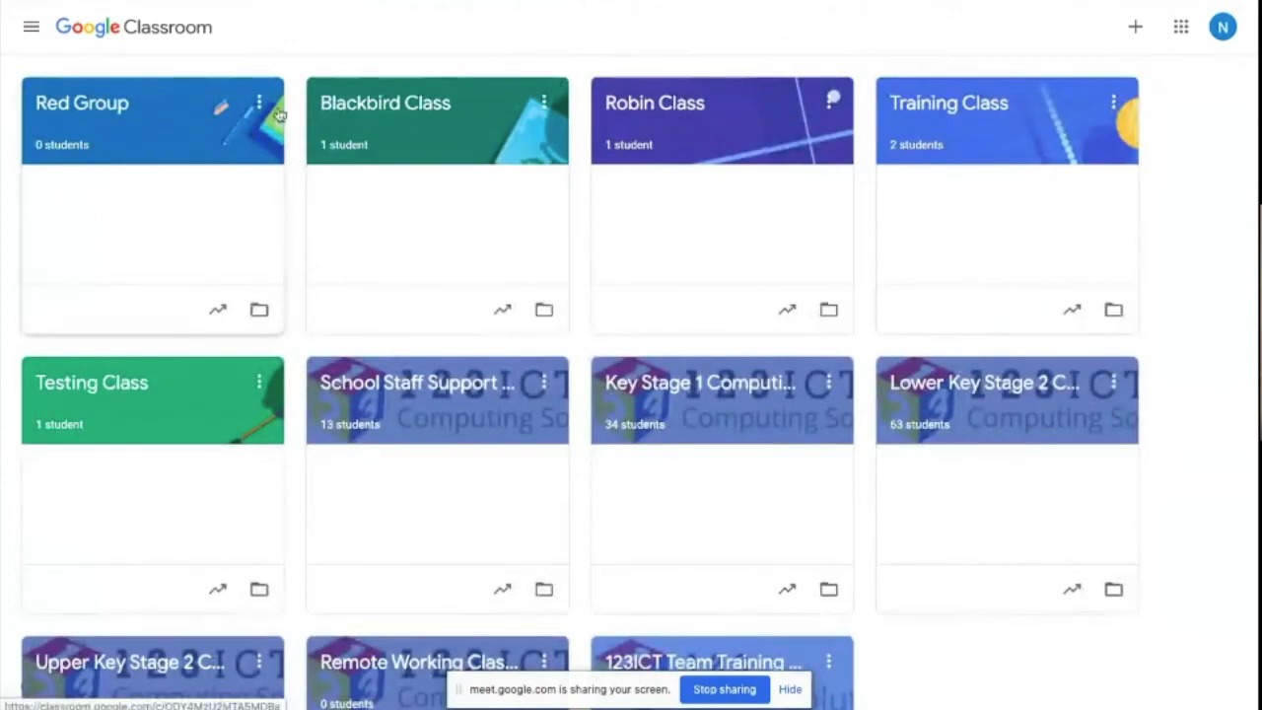
# - In Google Classroom, open Blackbird Class and launch the Blackbird Class Jam from the Class Jamboard assignment
pyautogui.click(376, 106)
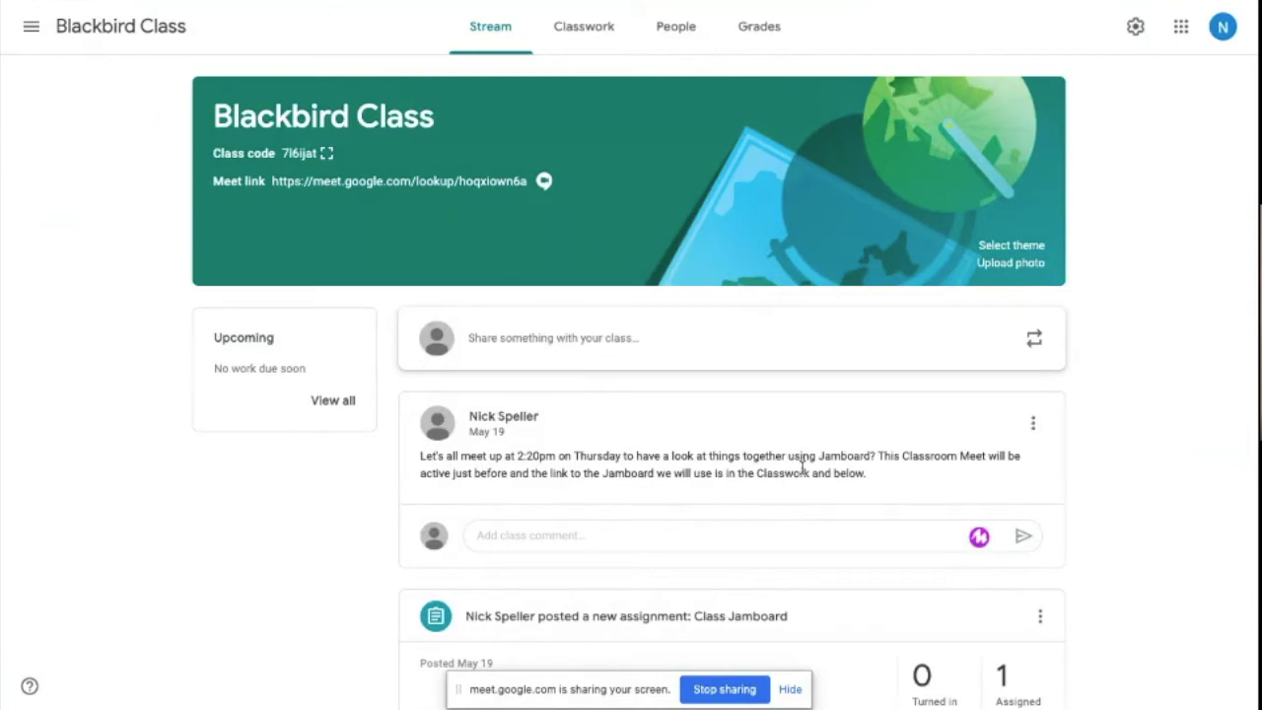
pyautogui.click(585, 29)
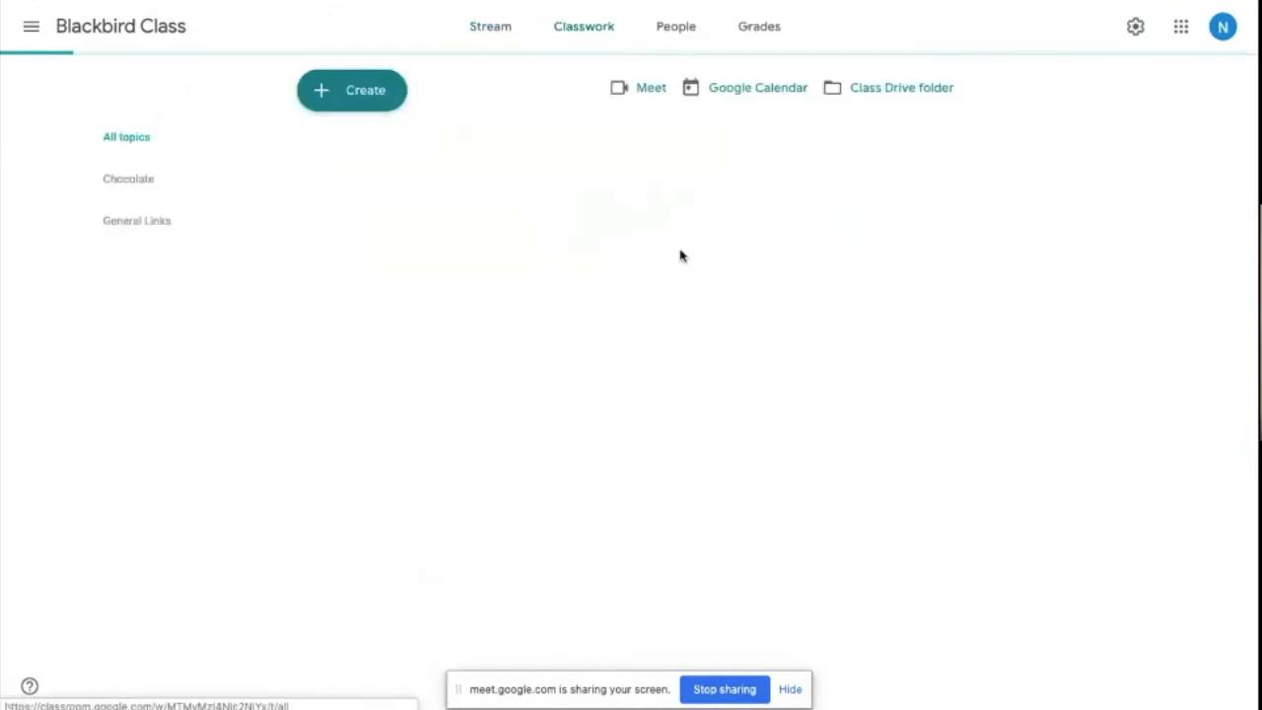
pyautogui.click(428, 154)
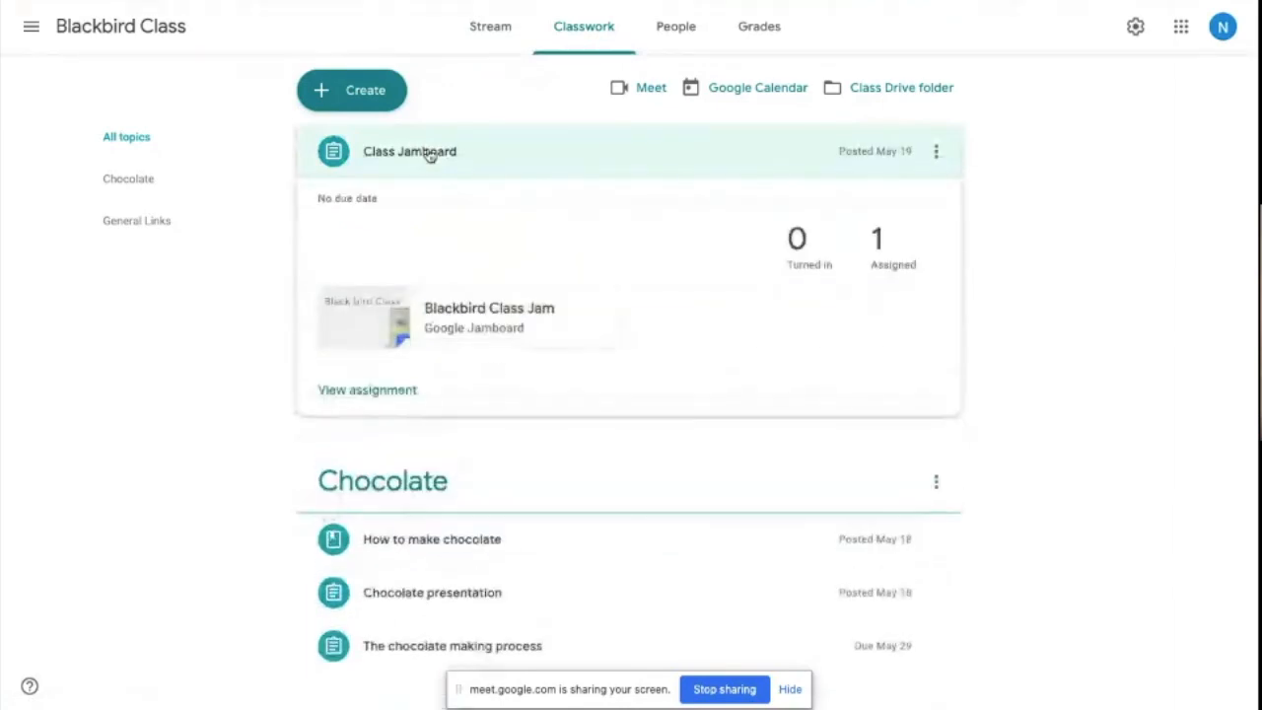
pyautogui.click(501, 317)
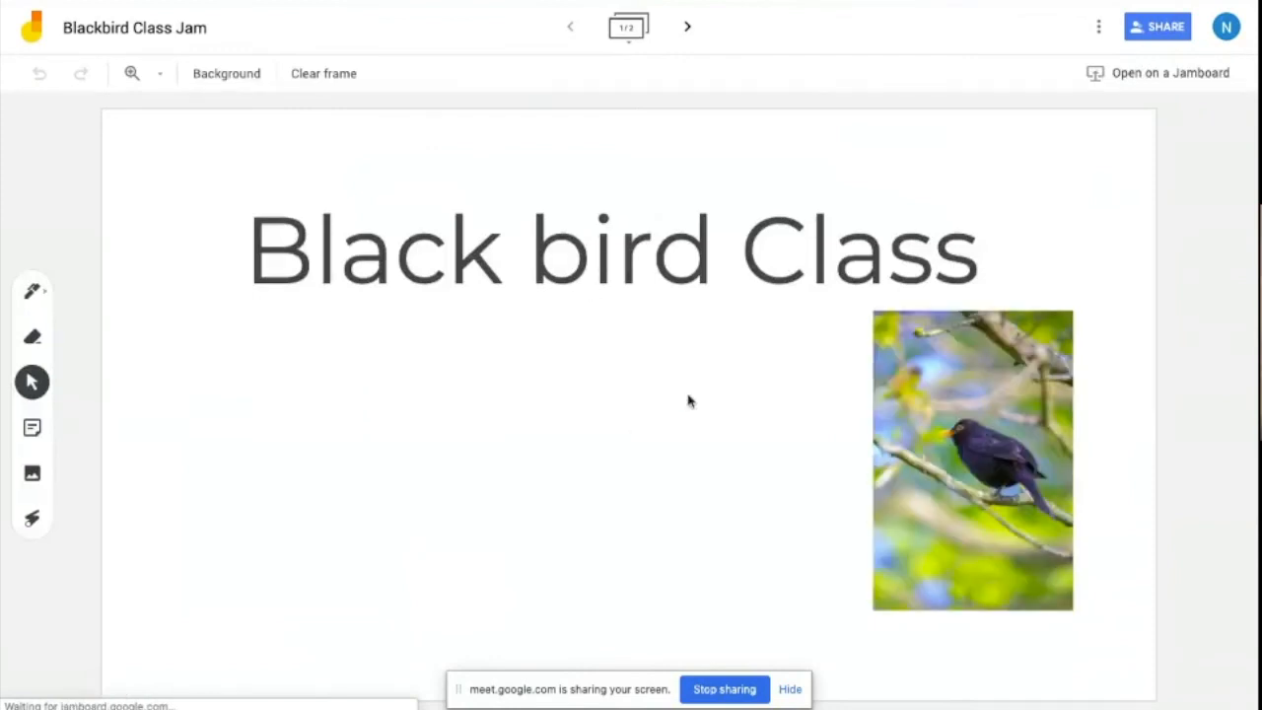
# - Handwrite a "2" and further pen strokes on the blank second frame, with the screen-sharing notice hidden
pyautogui.click(687, 32)
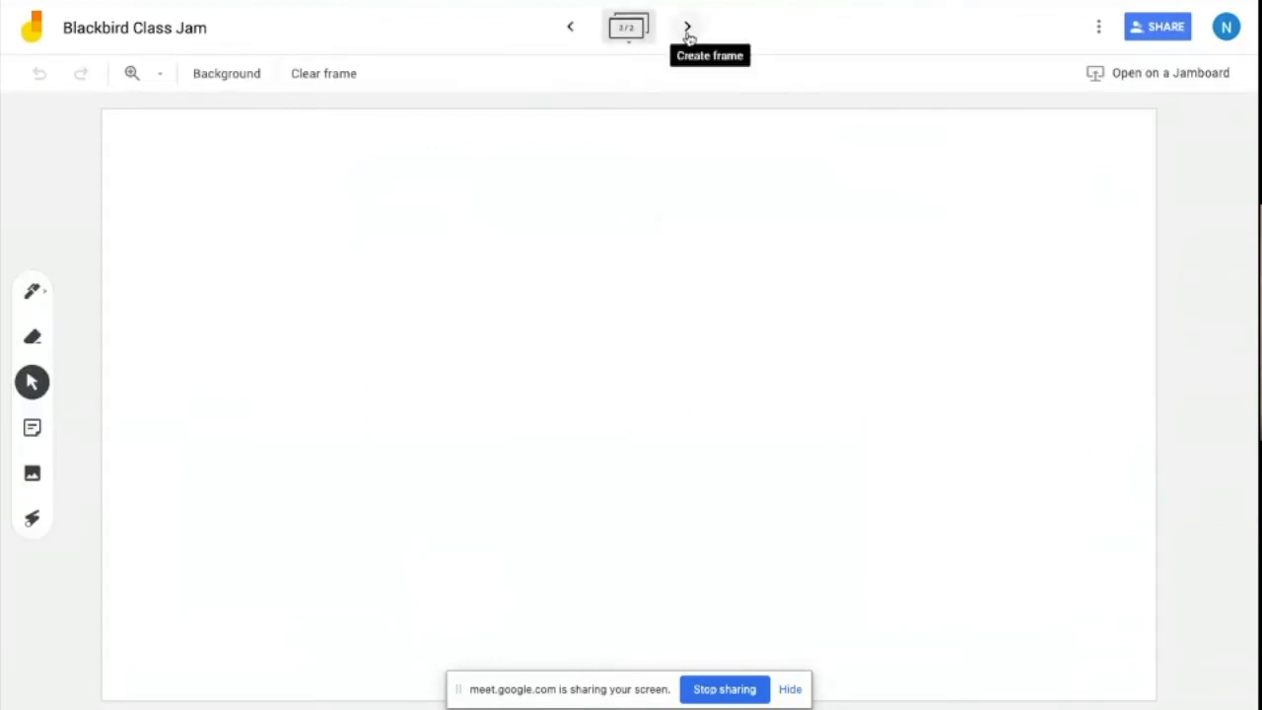
pyautogui.click(790, 695)
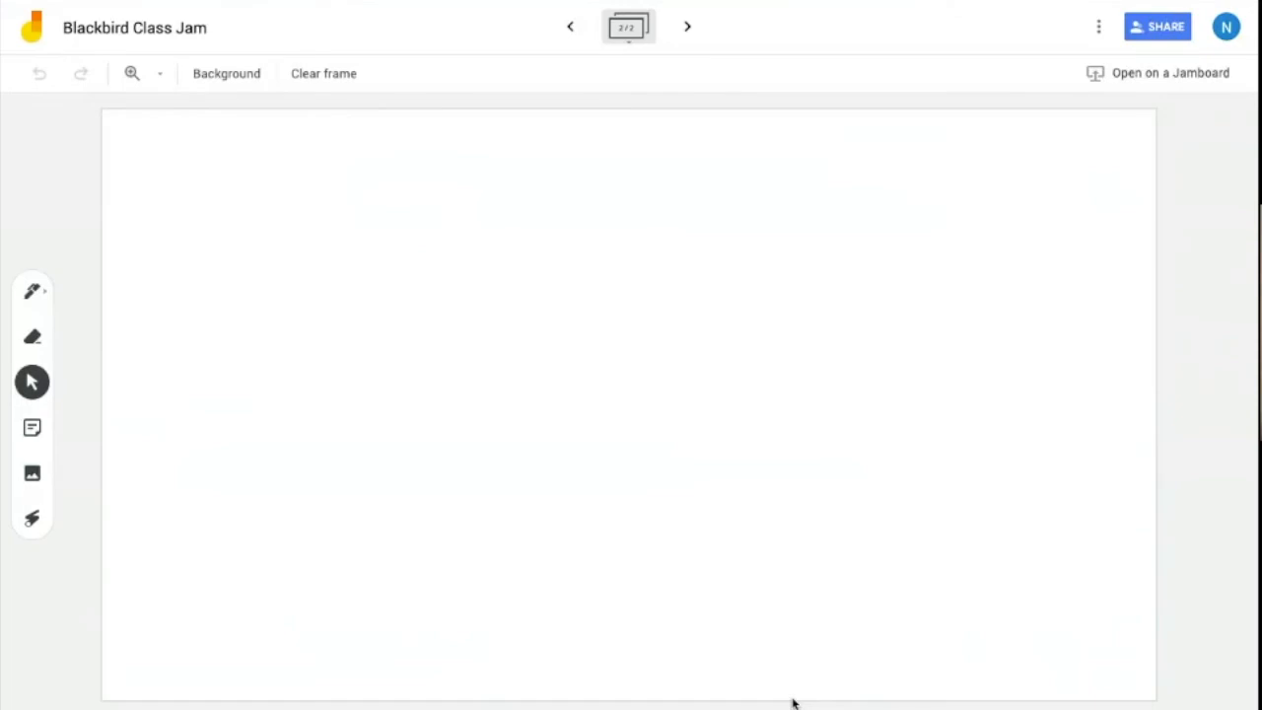
pyautogui.click(31, 290)
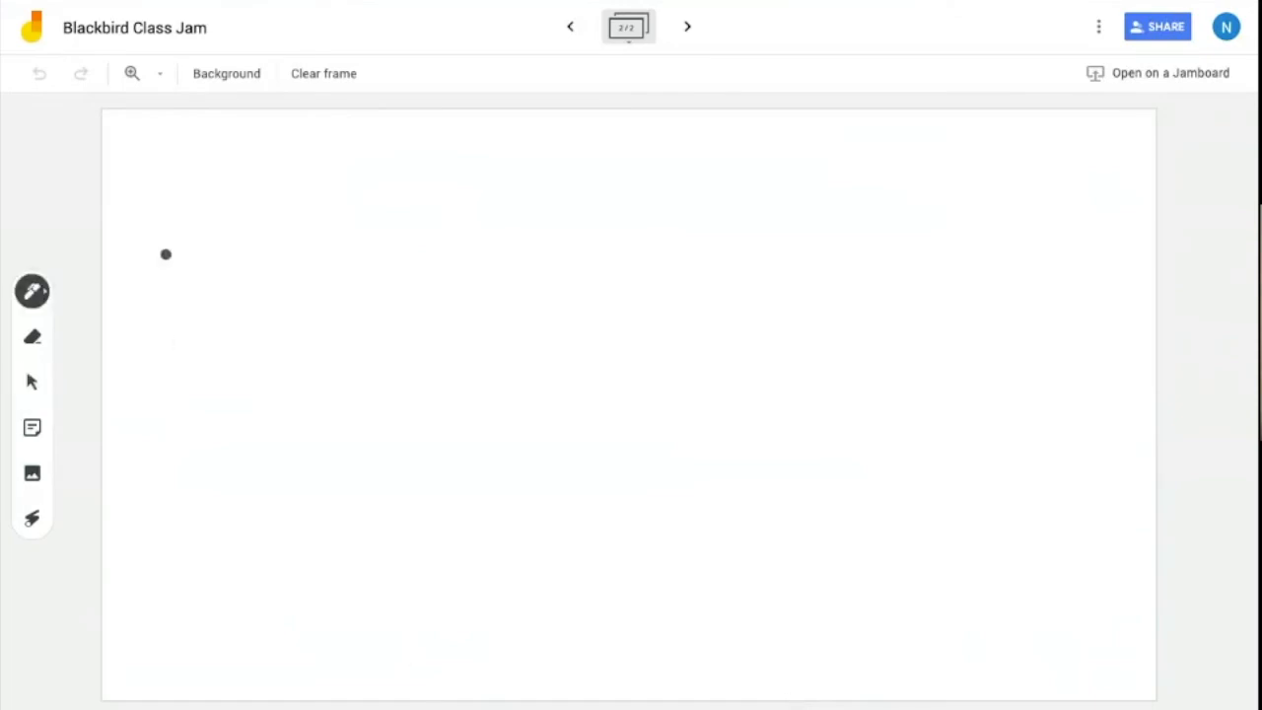
pyautogui.click(32, 292)
pyautogui.moveTo(447, 340)
pyautogui.mouseDown()
pyautogui.moveTo(468, 330)
pyautogui.moveTo(489, 390)
pyautogui.mouseUp()
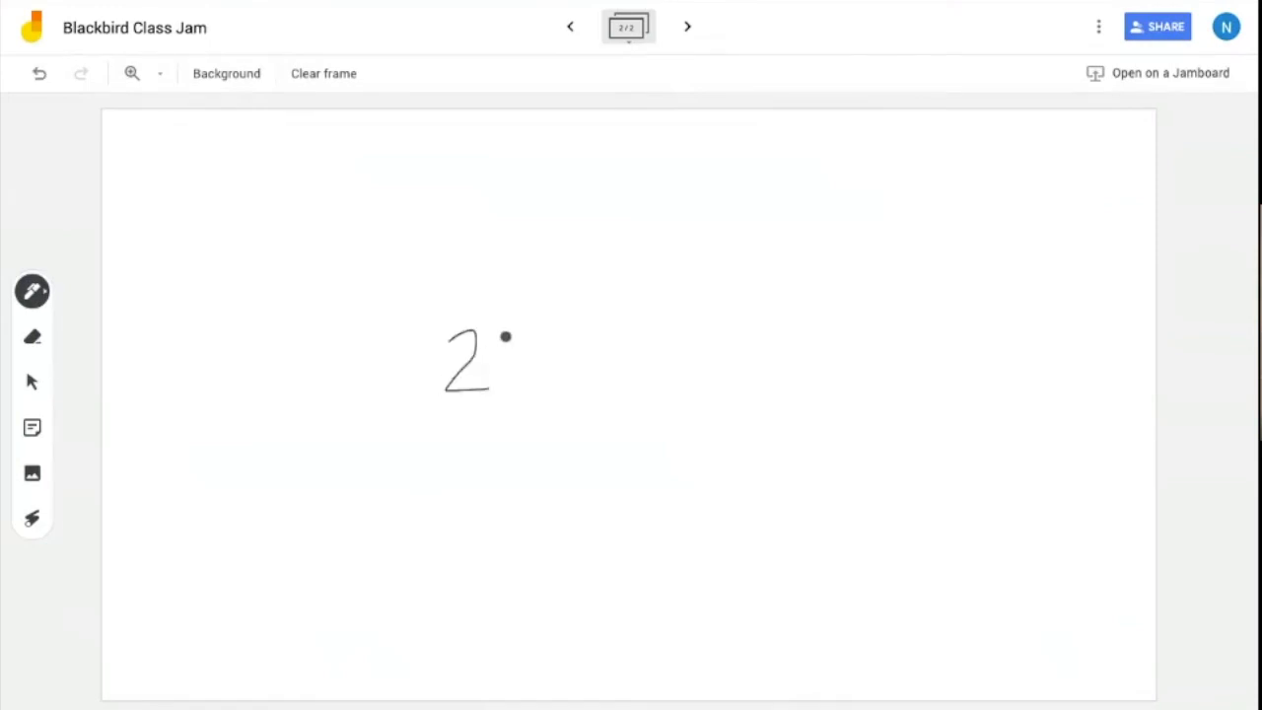
pyautogui.moveTo(506, 338); pyautogui.dragTo(505, 392)
pyautogui.moveTo(403, 406); pyautogui.dragTo(535, 318)
pyautogui.moveTo(331, 339); pyautogui.dragTo(347, 385)
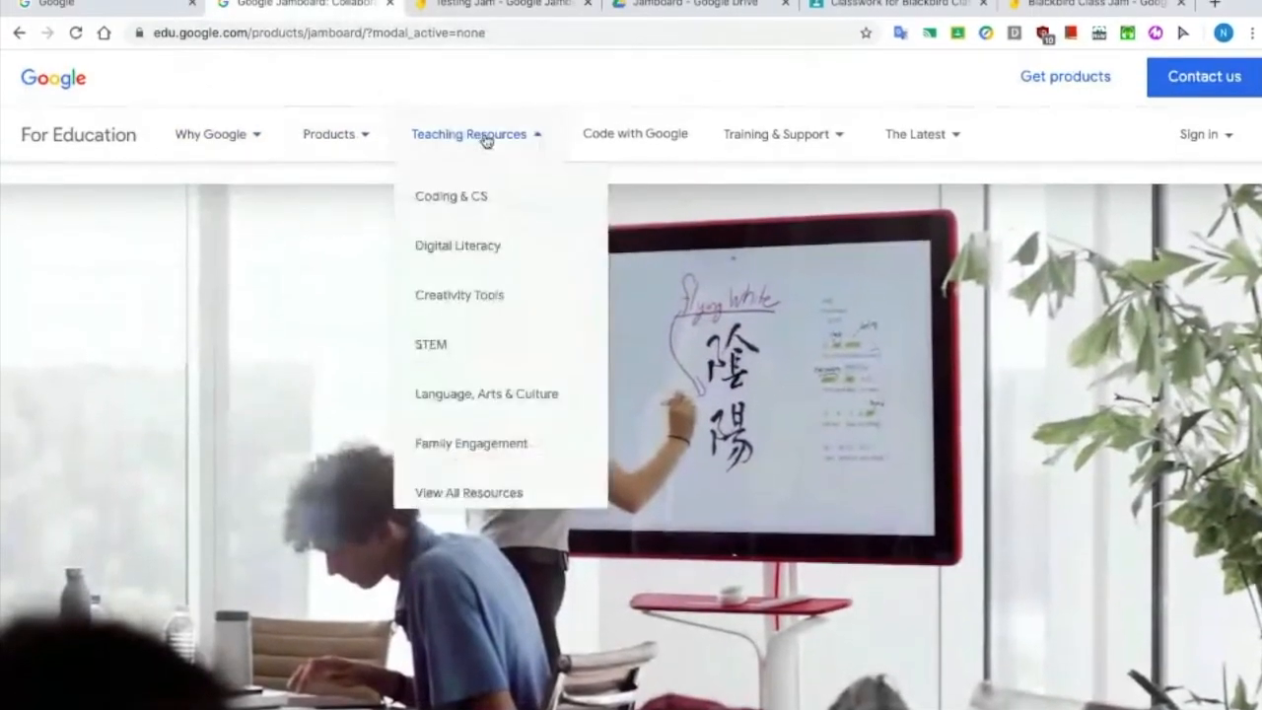
# - Read through the Google for Education Jamboard page, from the app overview to the Get started resources and product news
pyautogui.scroll(-3, 788, 365)
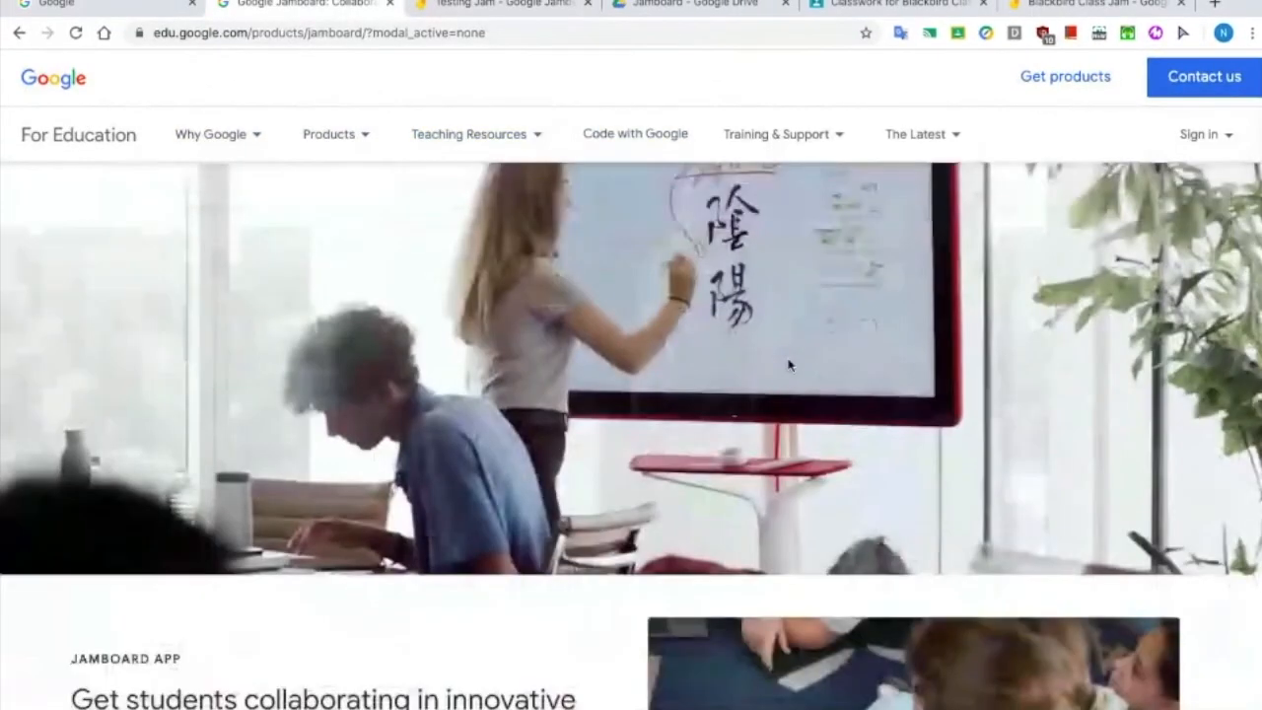
pyautogui.scroll(-5, 788, 365)
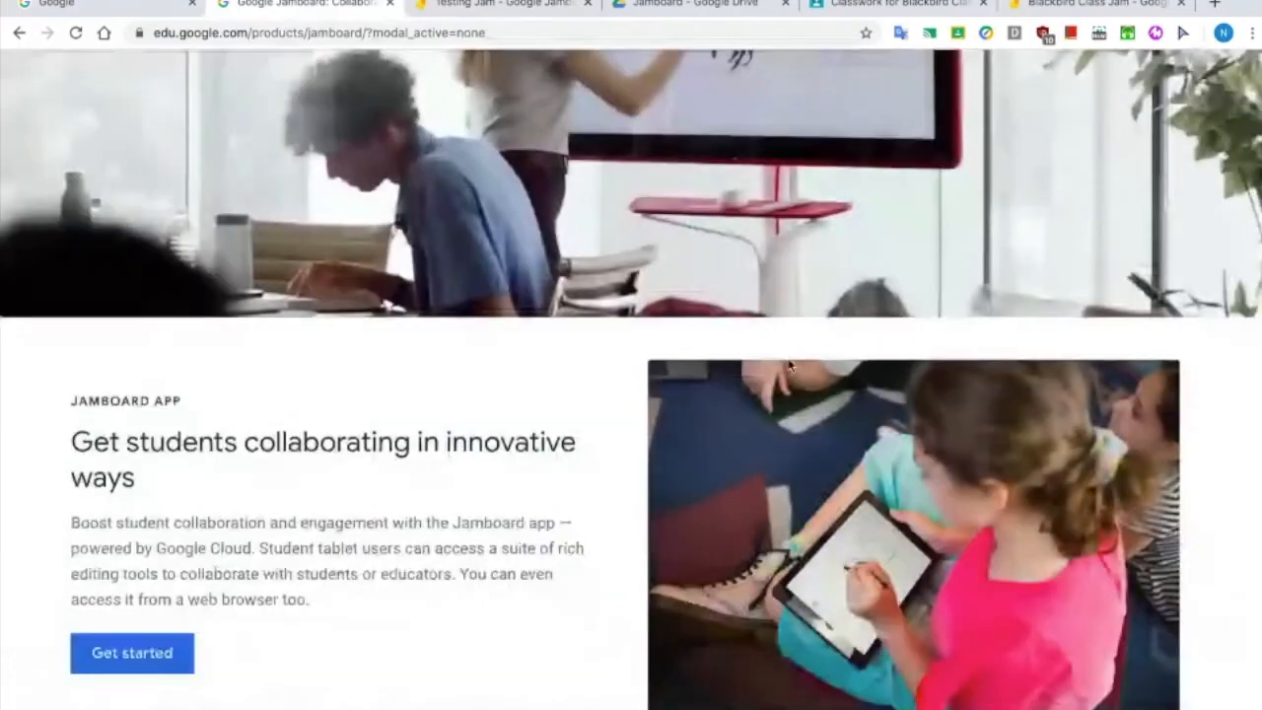
pyautogui.scroll(-10, 273, 473)
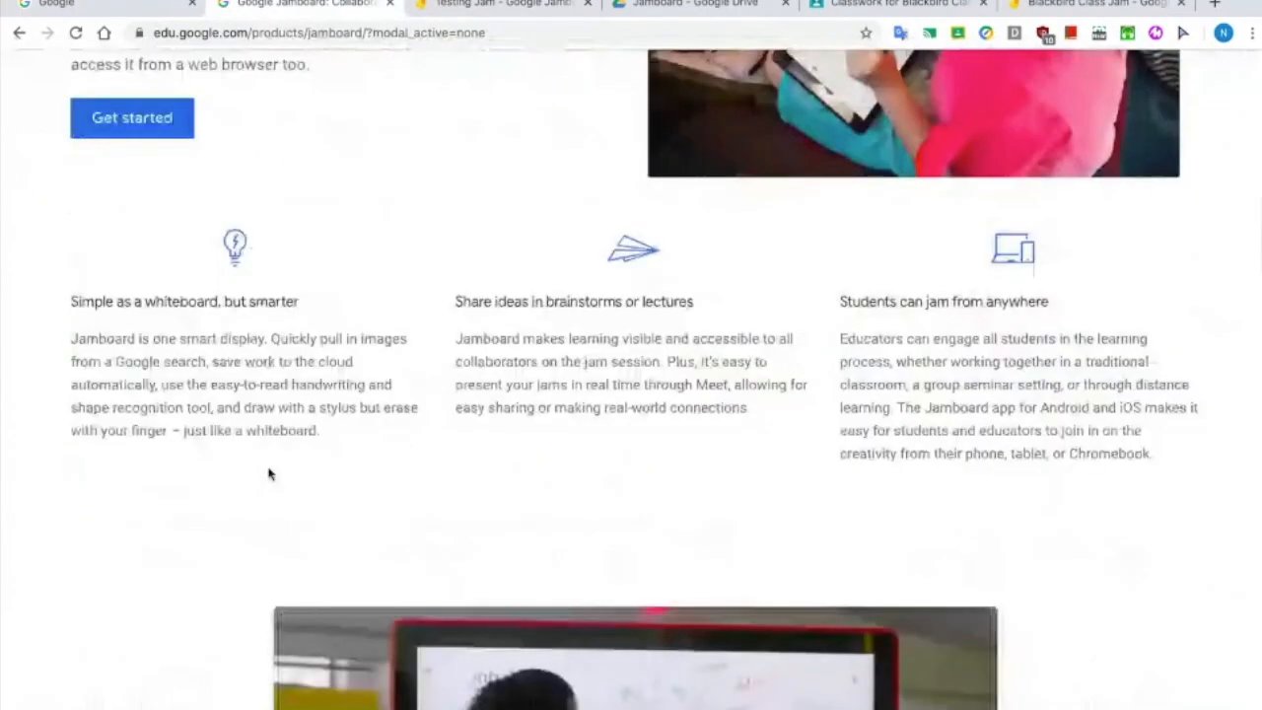
pyautogui.scroll(-15, 269, 475)
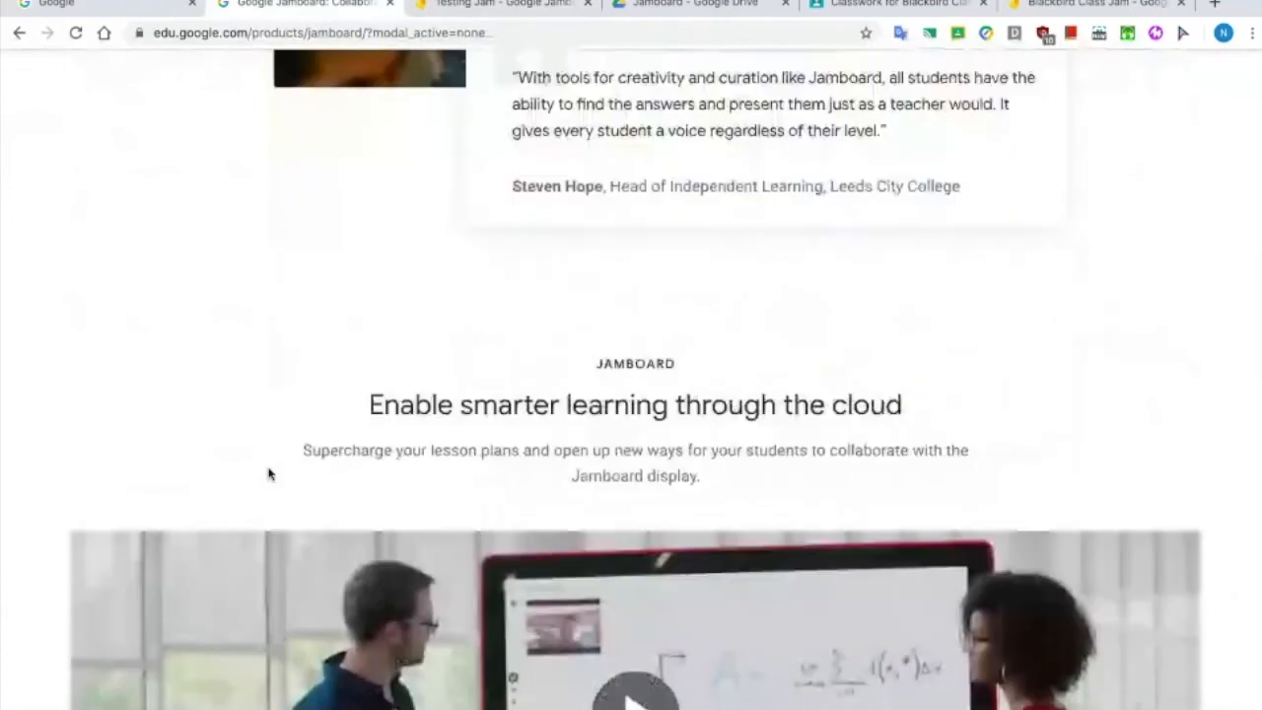
pyautogui.scroll(-7, 268, 475)
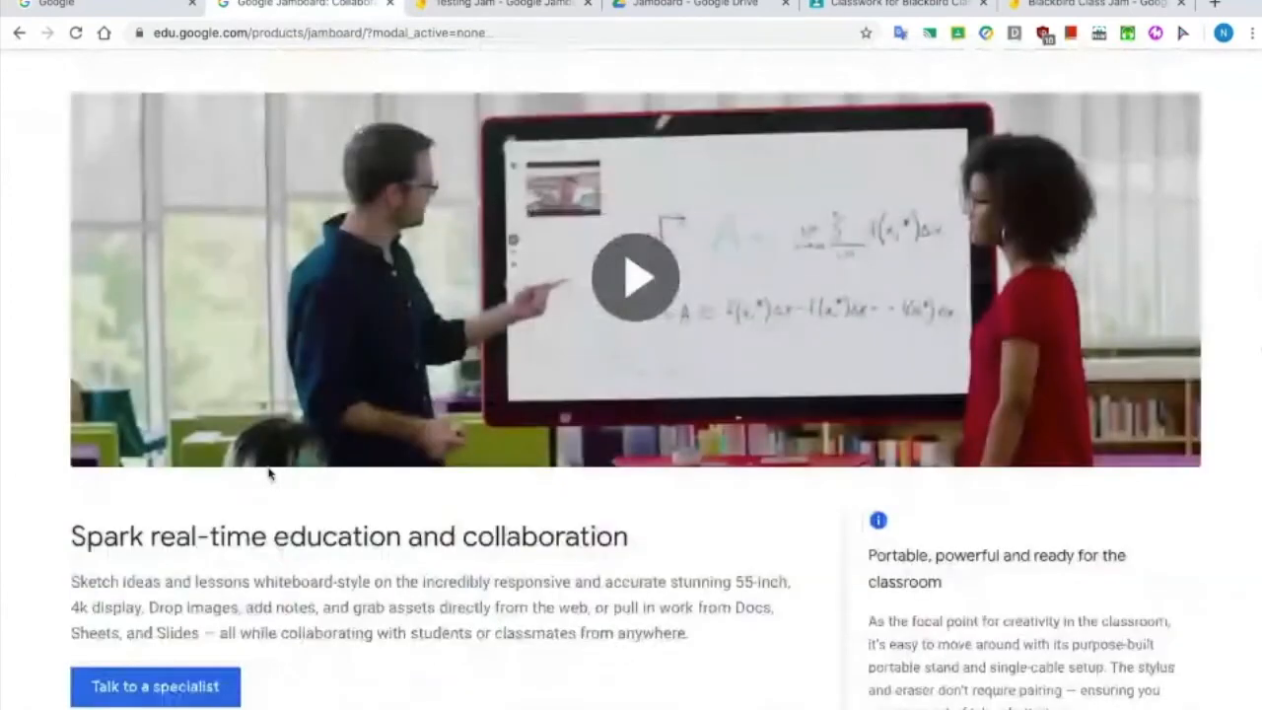
pyautogui.scroll(-7, 268, 474)
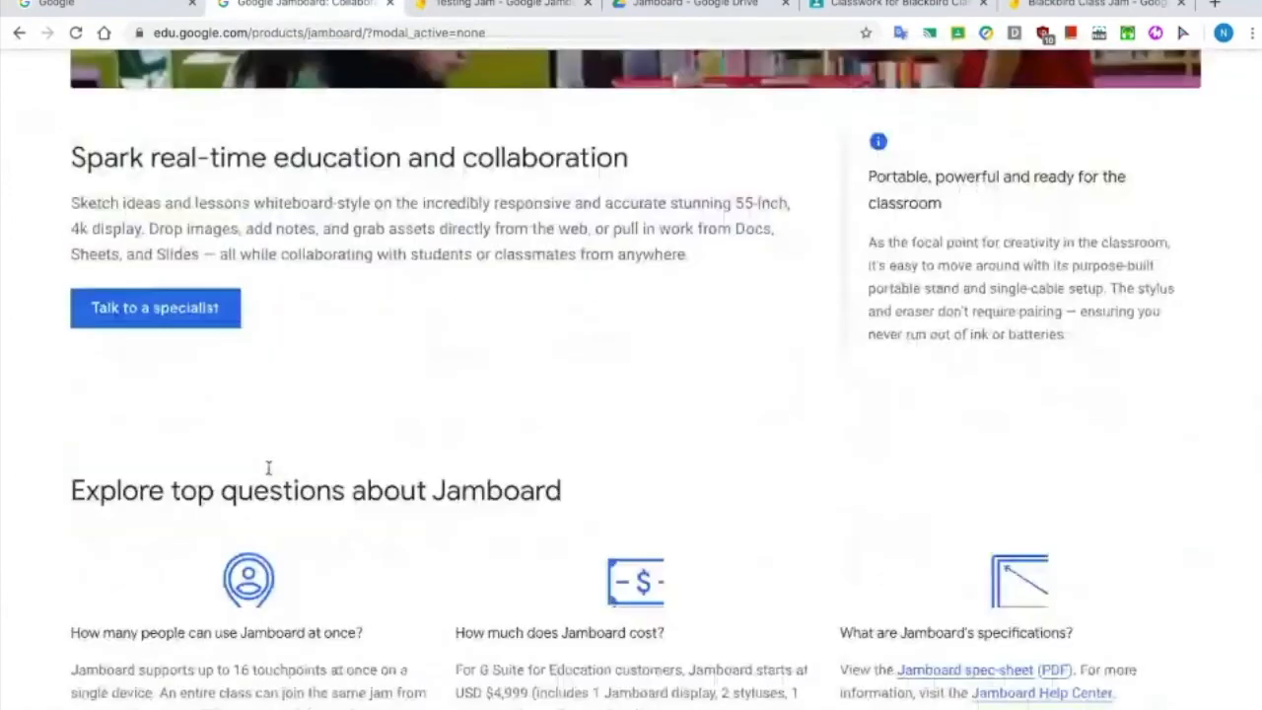
pyautogui.scroll(-4, 268, 471)
pyautogui.scroll(-10, 268, 474)
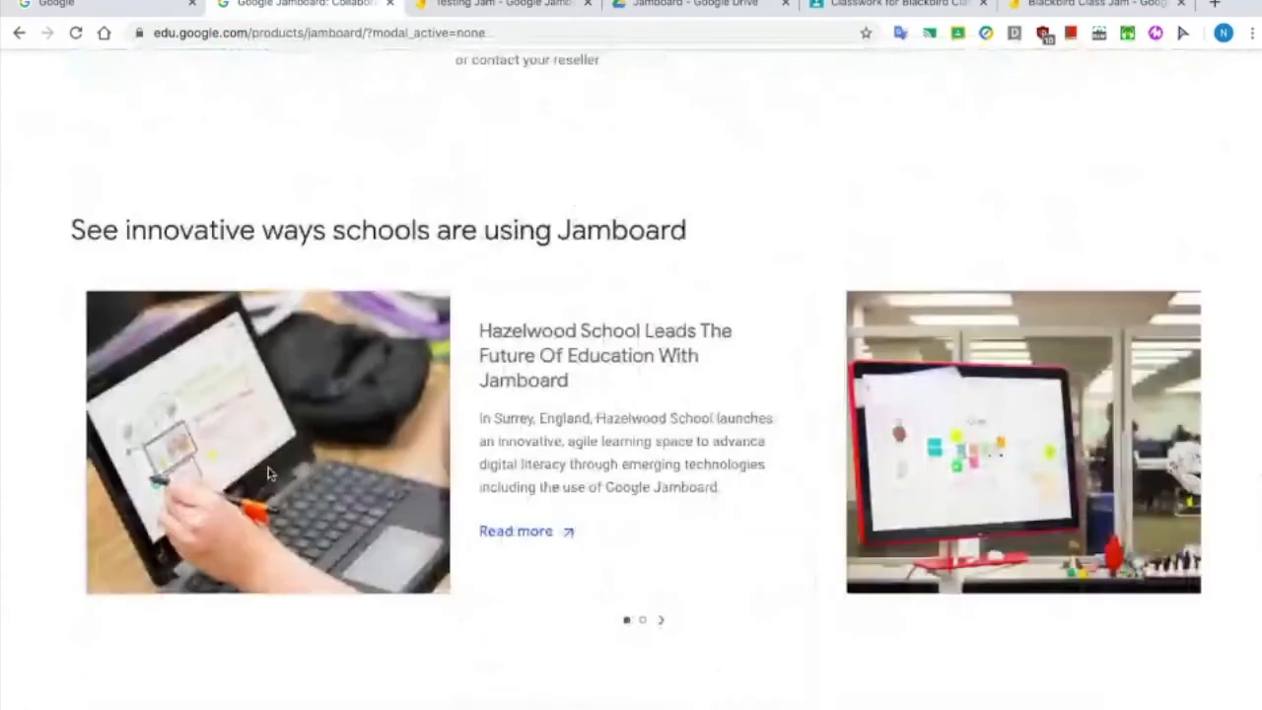
pyautogui.scroll(-8, 268, 474)
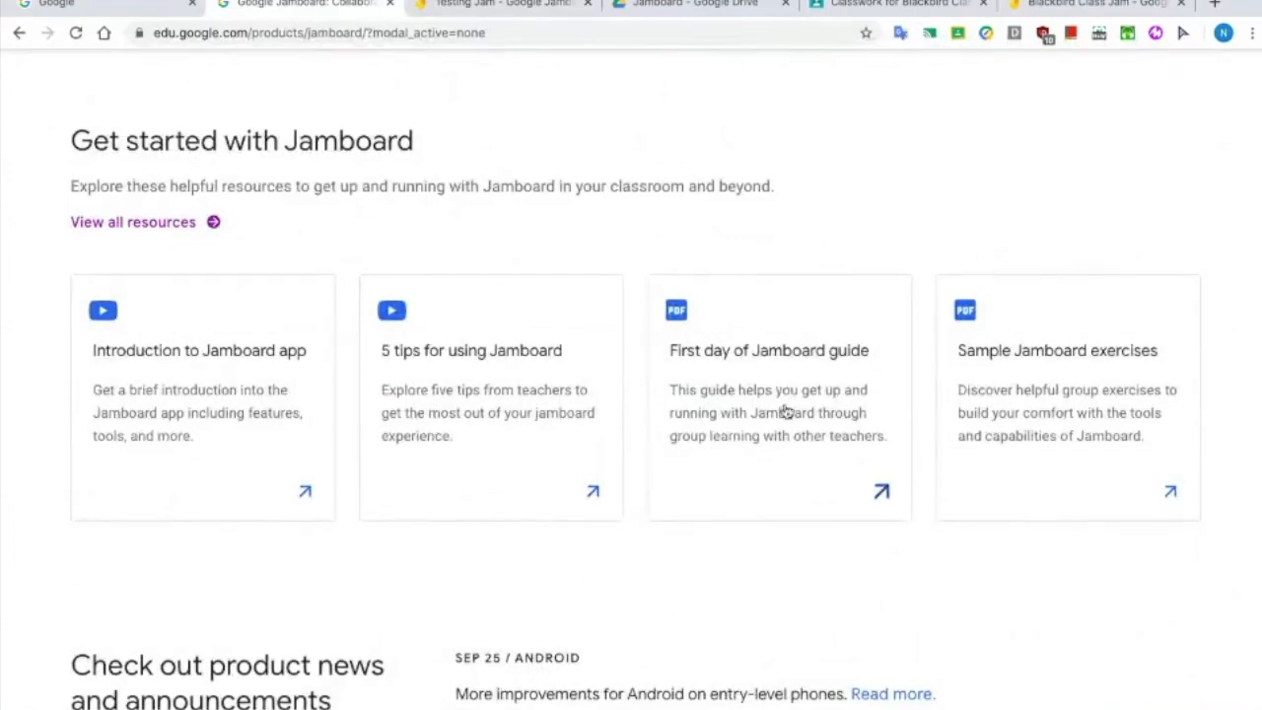
pyautogui.scroll(-2, 786, 411)
pyautogui.scroll(1, 786, 411)
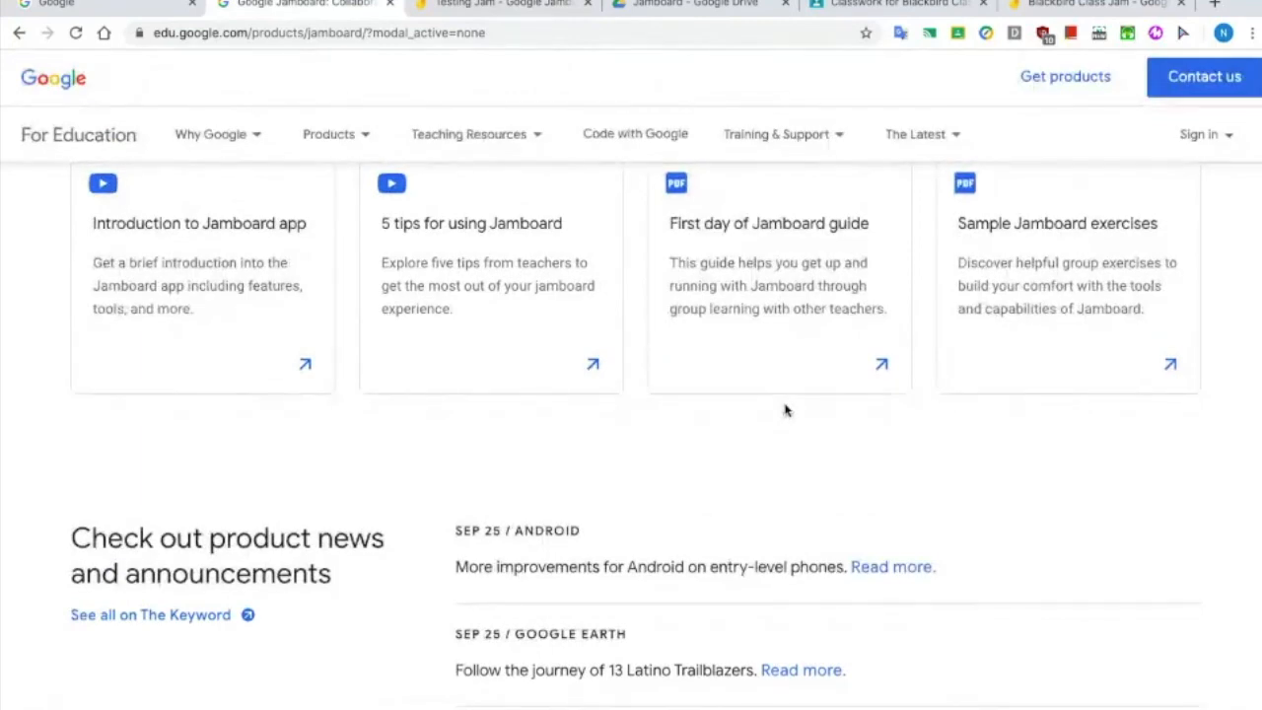
# - In the Testing Jam browser tab, go to google.co.uk and open Jamboard from the Google apps
pyautogui.click(489, 5)
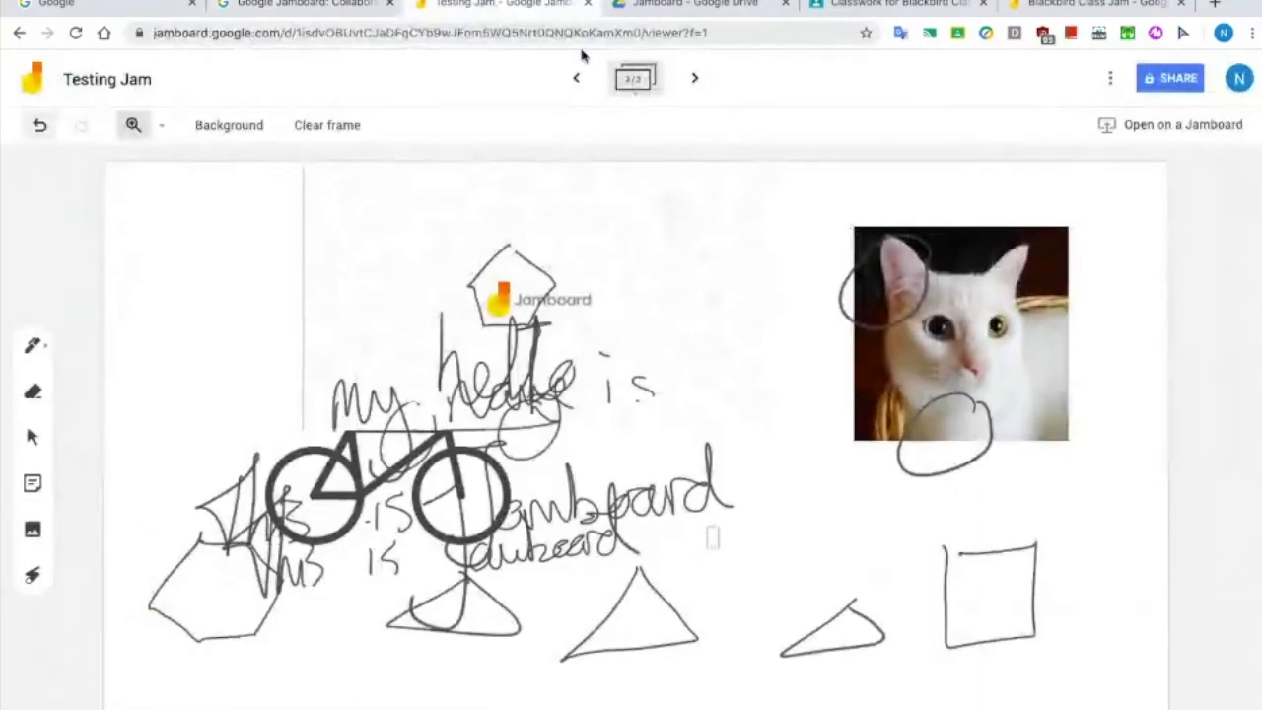
pyautogui.click(836, 35)
pyautogui.write('google.co.uk')
pyautogui.press('Return')
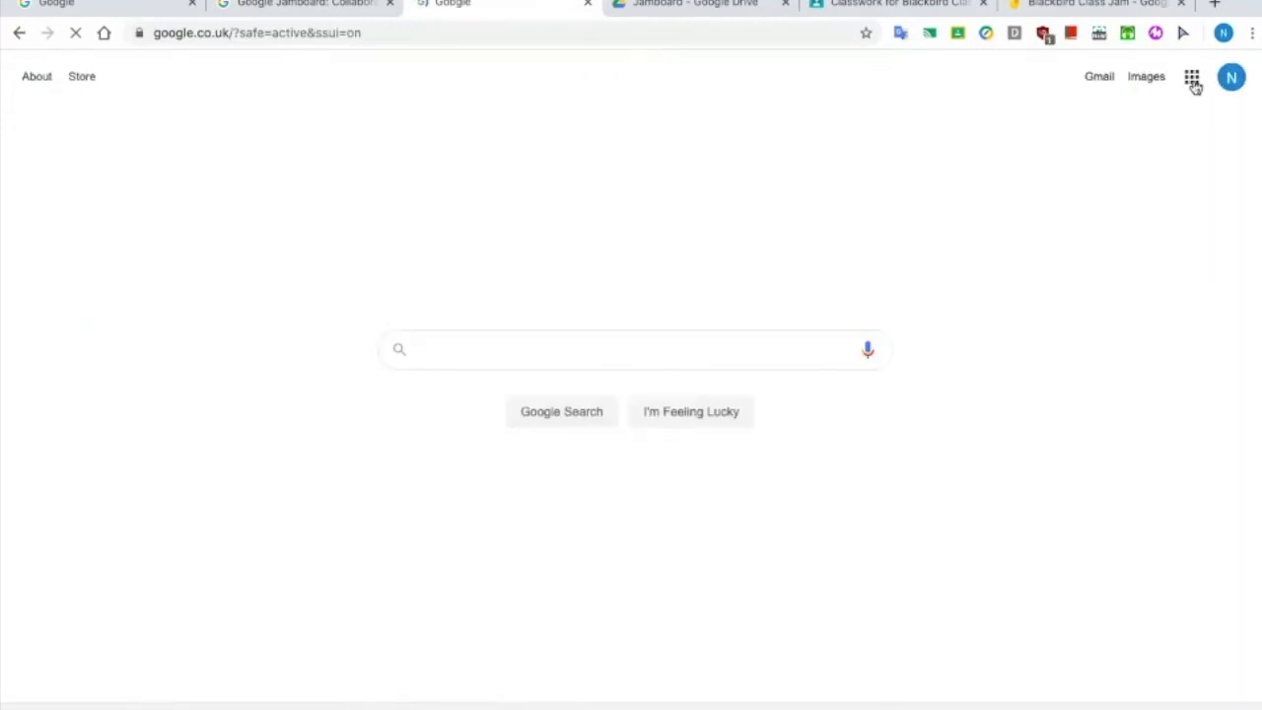
pyautogui.click(1192, 81)
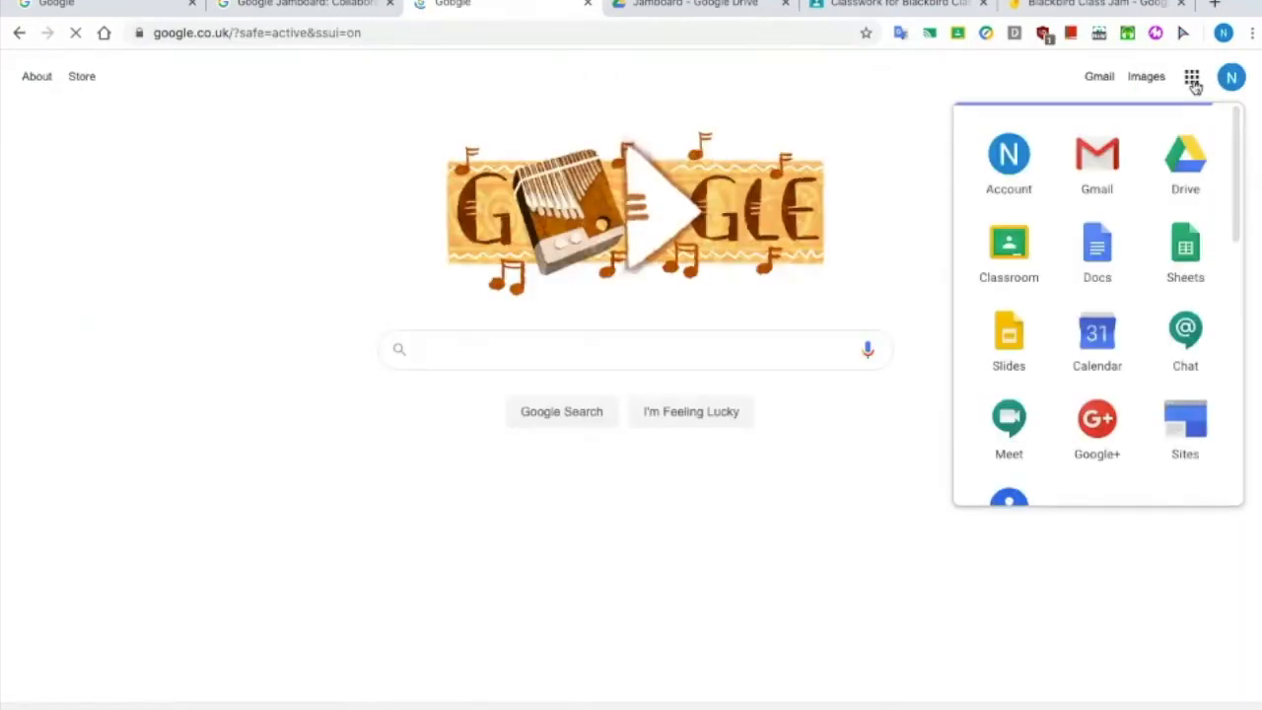
pyautogui.scroll(-5, 1120, 344)
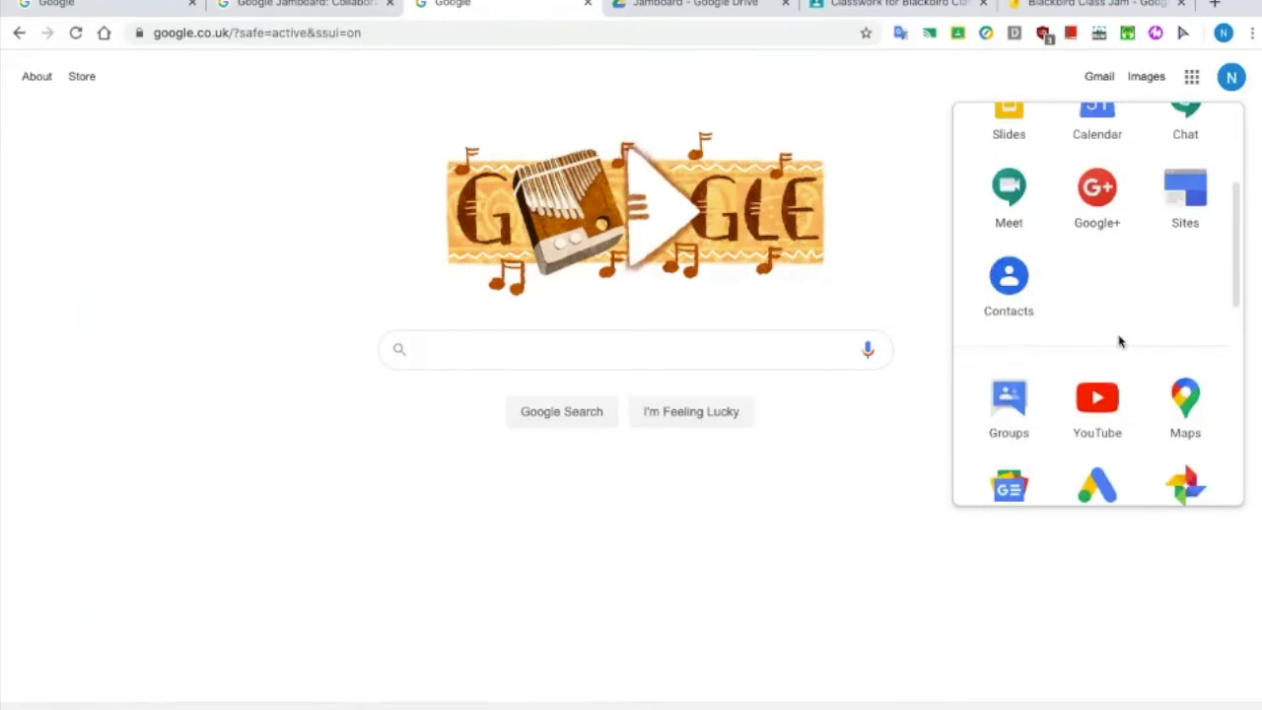
pyautogui.scroll(-3, 1120, 341)
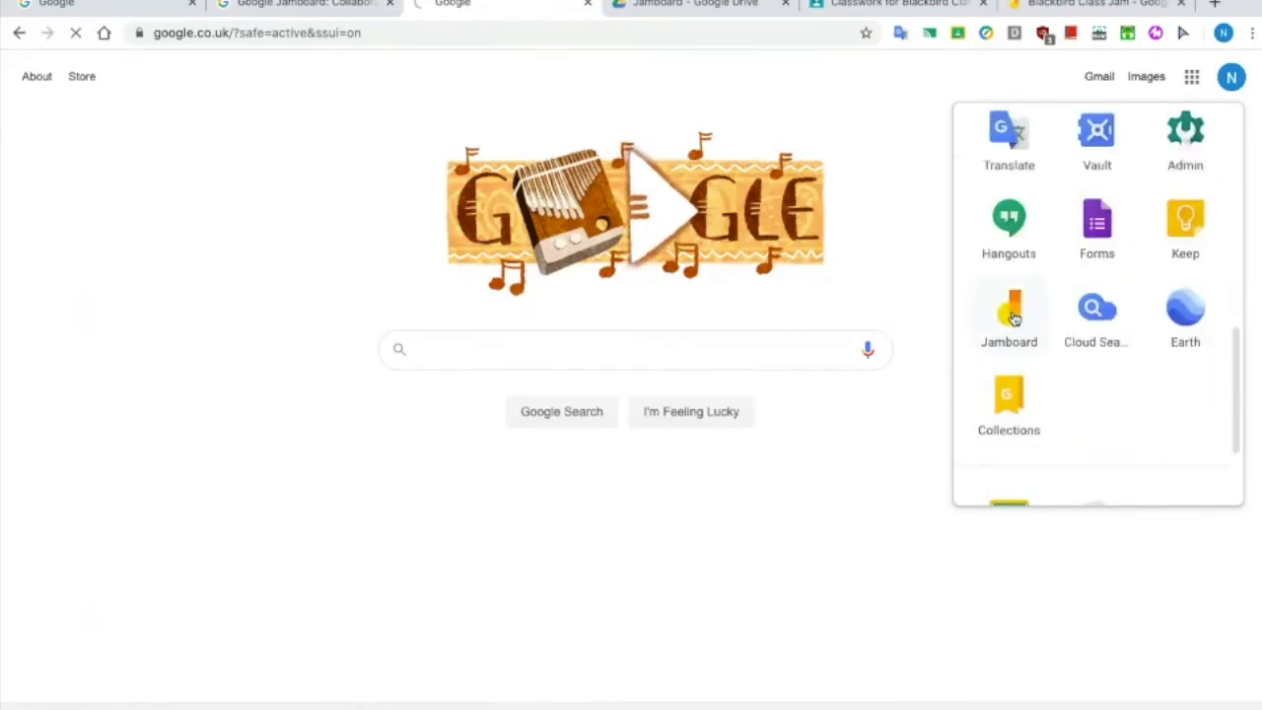
pyautogui.click(1012, 315)
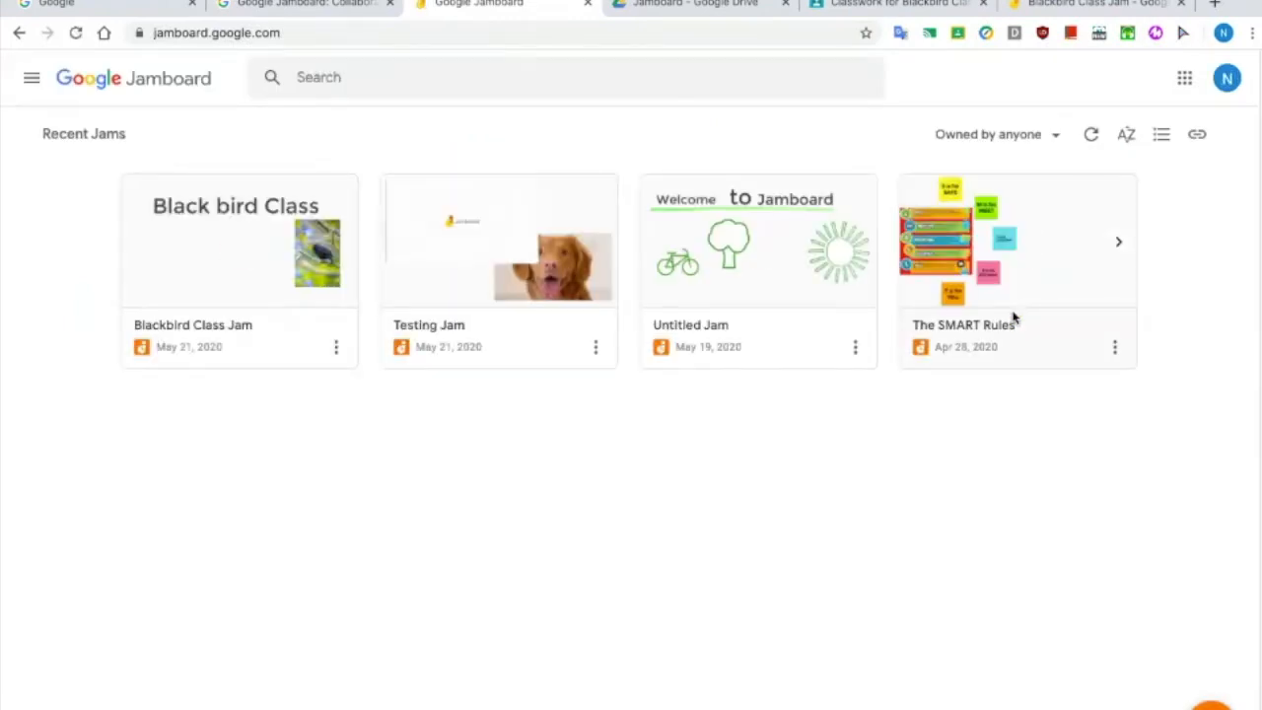
# - Check the Class Jamboard assignment in Classroom and the file options of Blackbird Class Jam, and open that Jam from Recent Jams
pyautogui.click(909, 4)
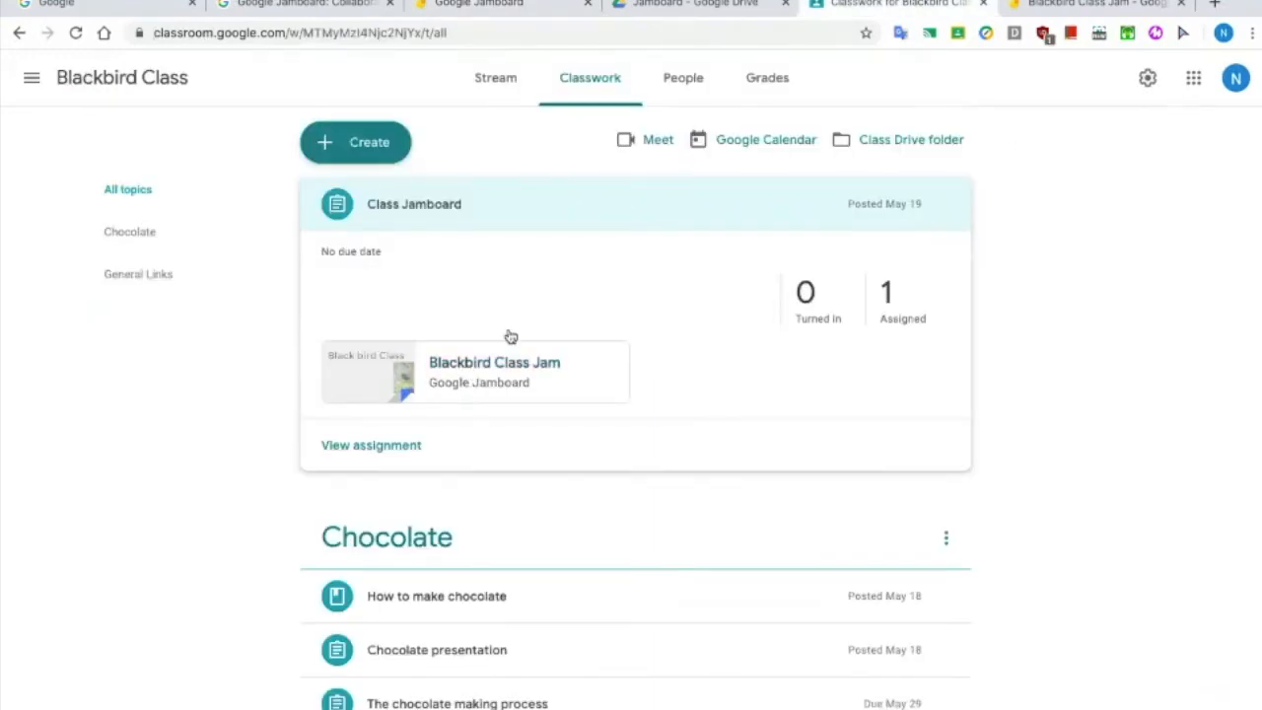
pyautogui.click(577, 6)
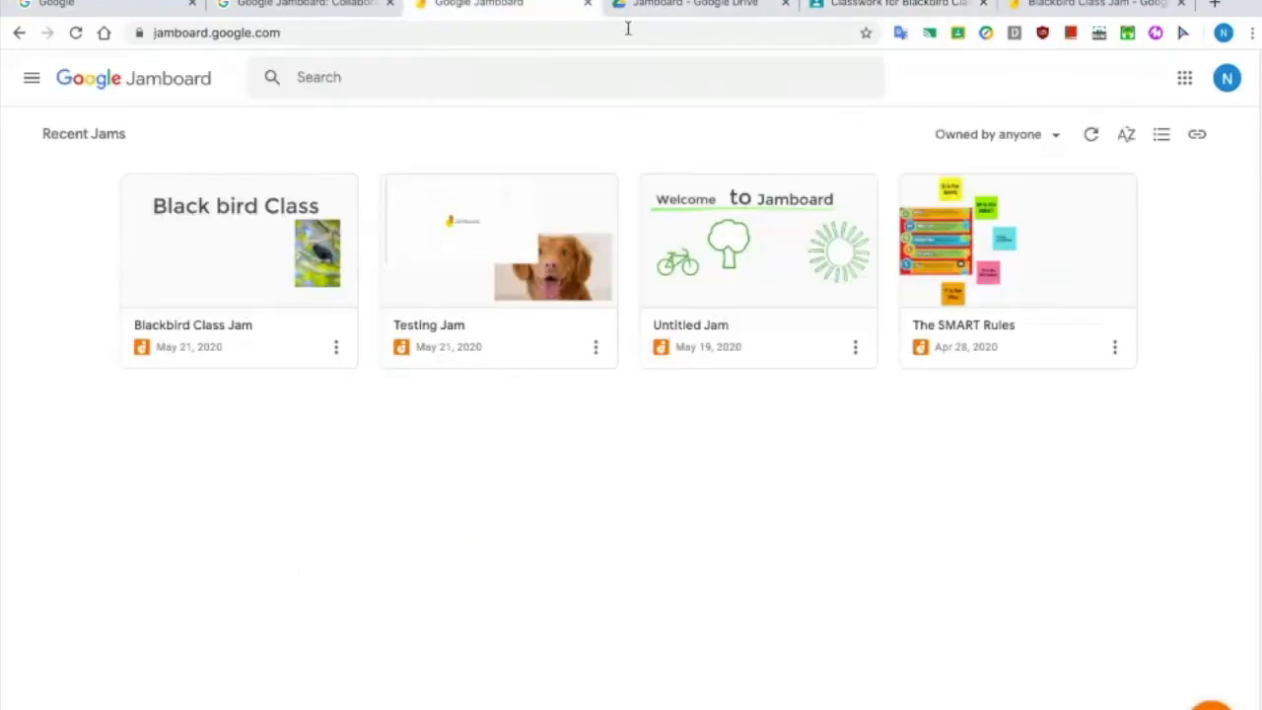
pyautogui.click(337, 347)
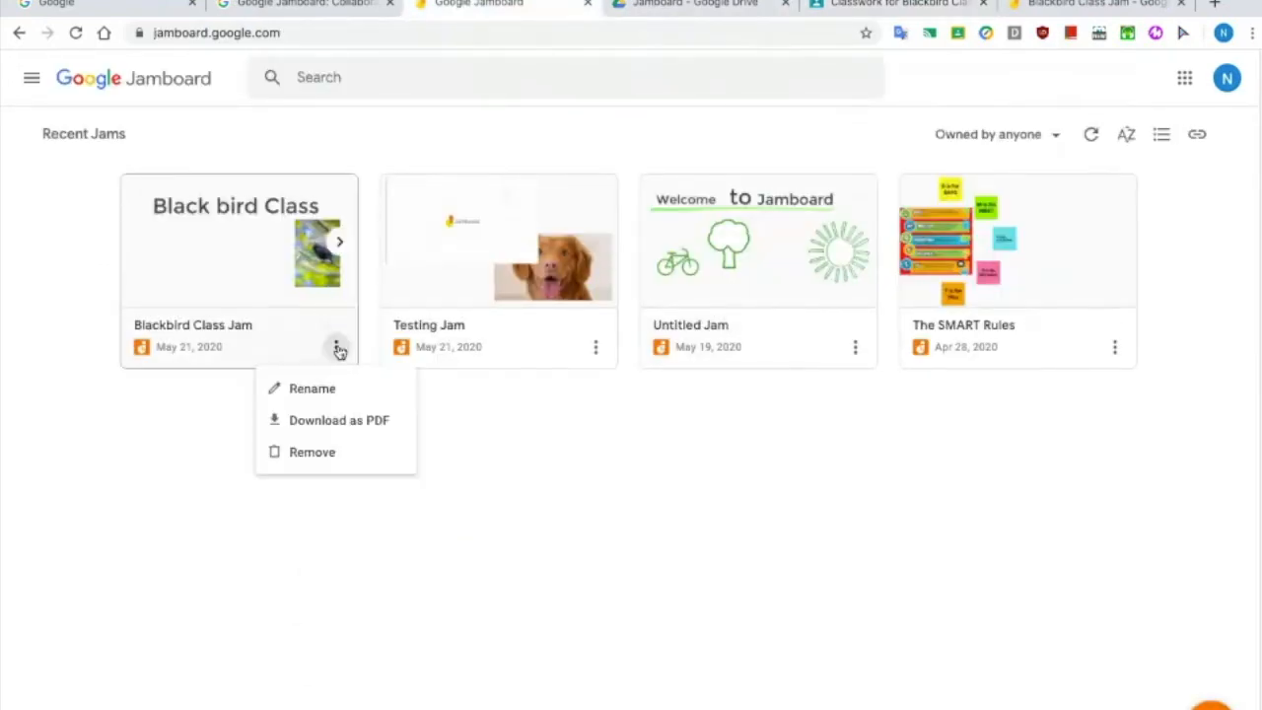
pyautogui.click(237, 345)
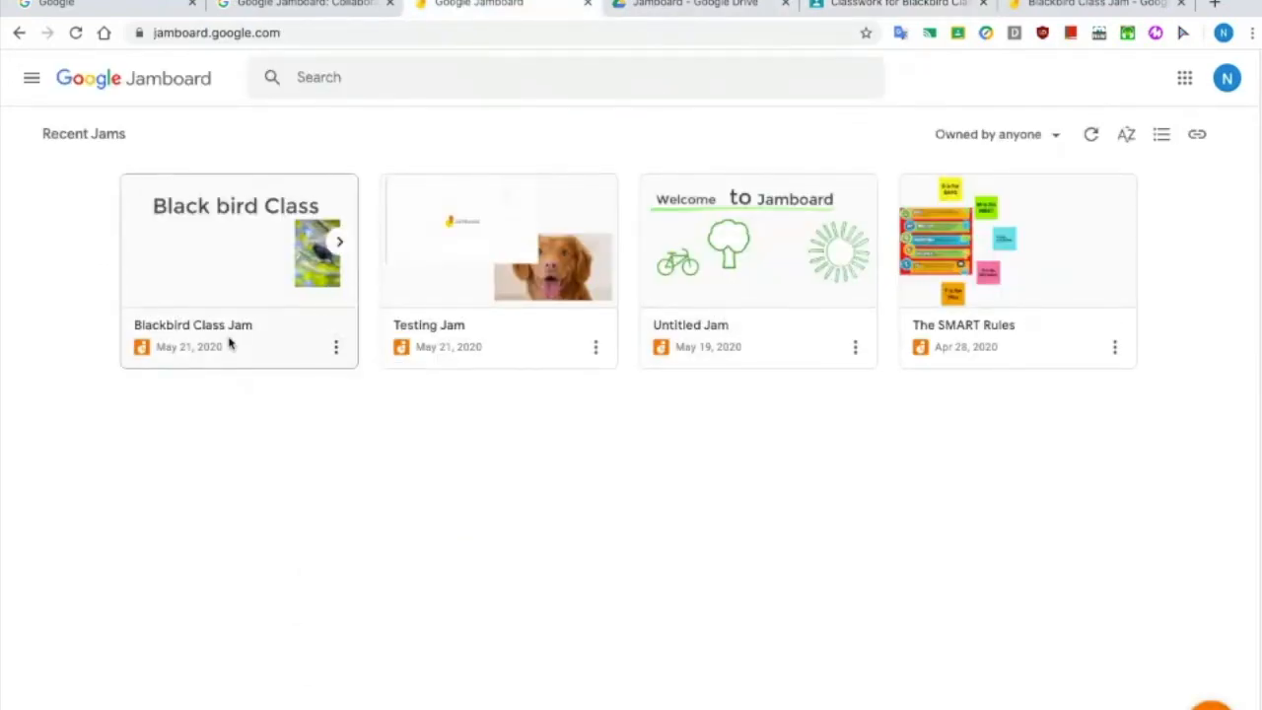
pyautogui.click(222, 272)
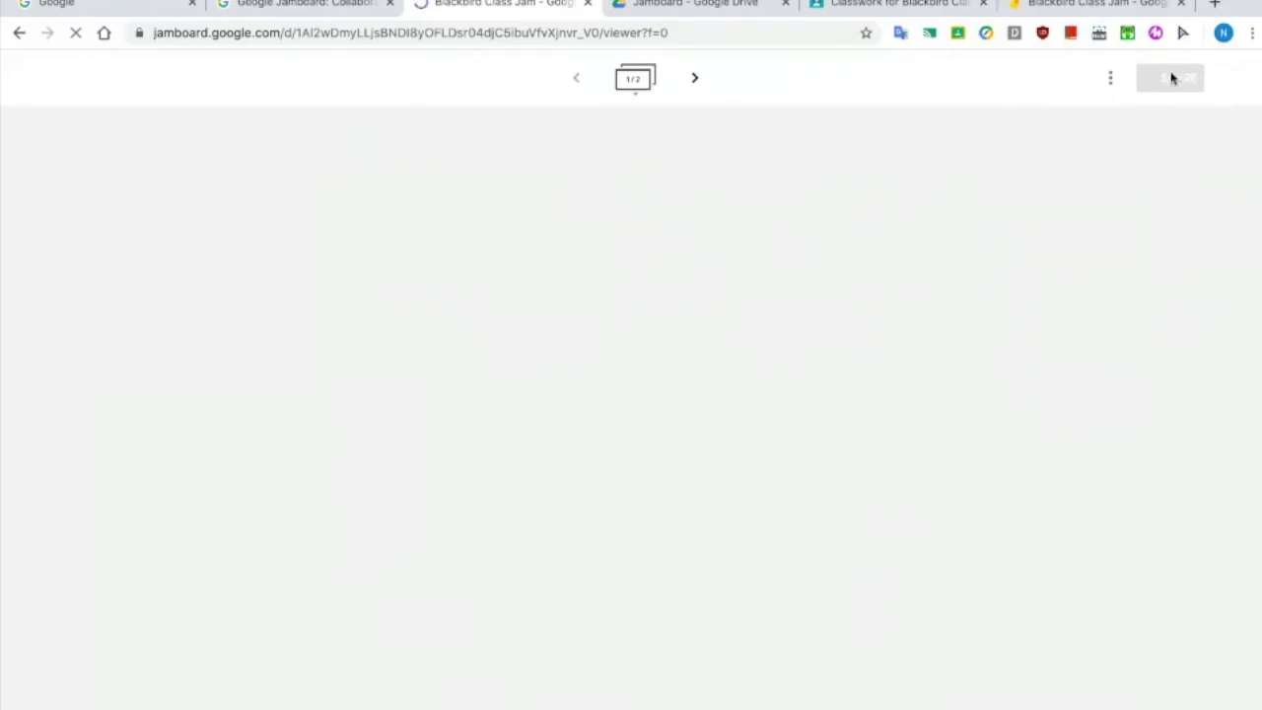